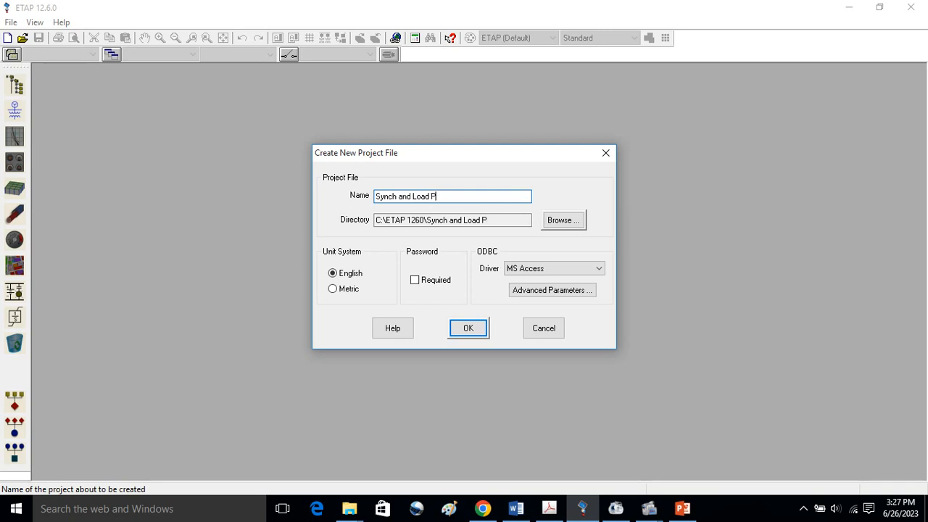
- Create the project "Synch and Load PP" with English units, accept the default user information, and maximize the OLV1 one-line diagram
click(468, 326)
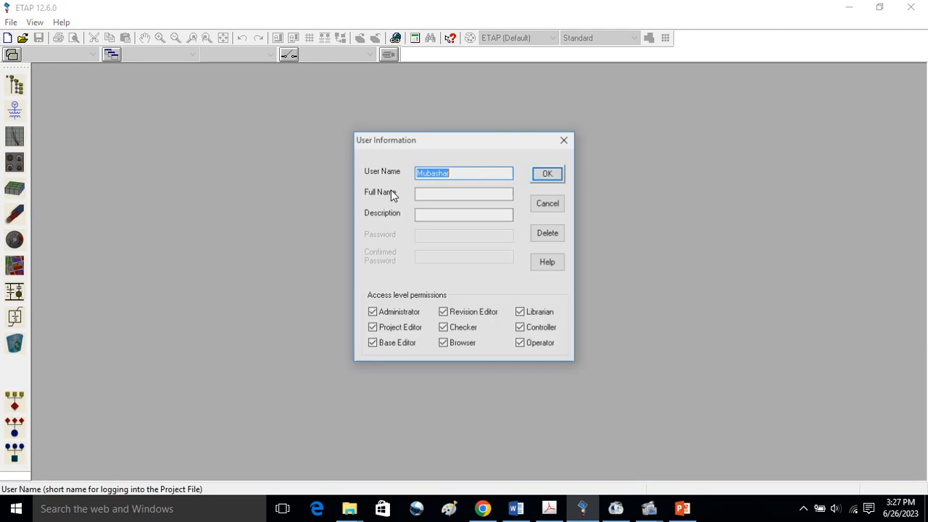
click(546, 175)
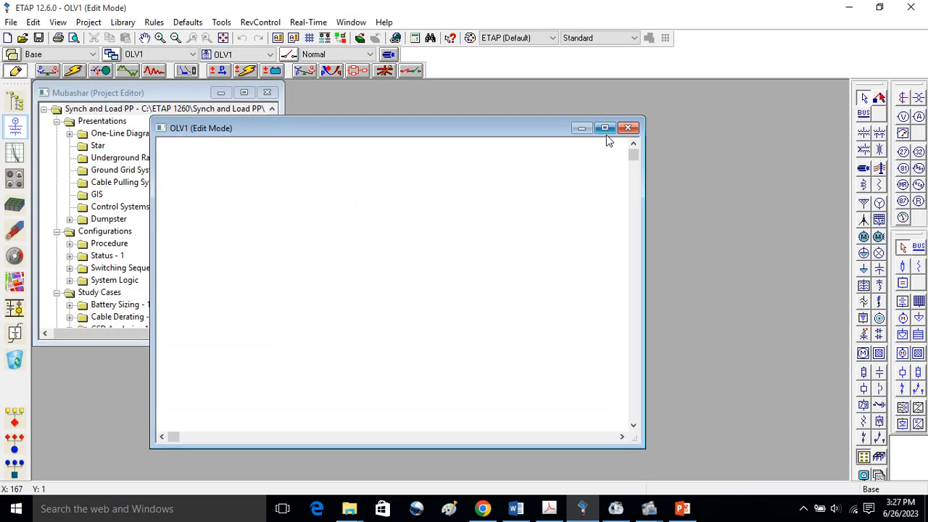
click(605, 129)
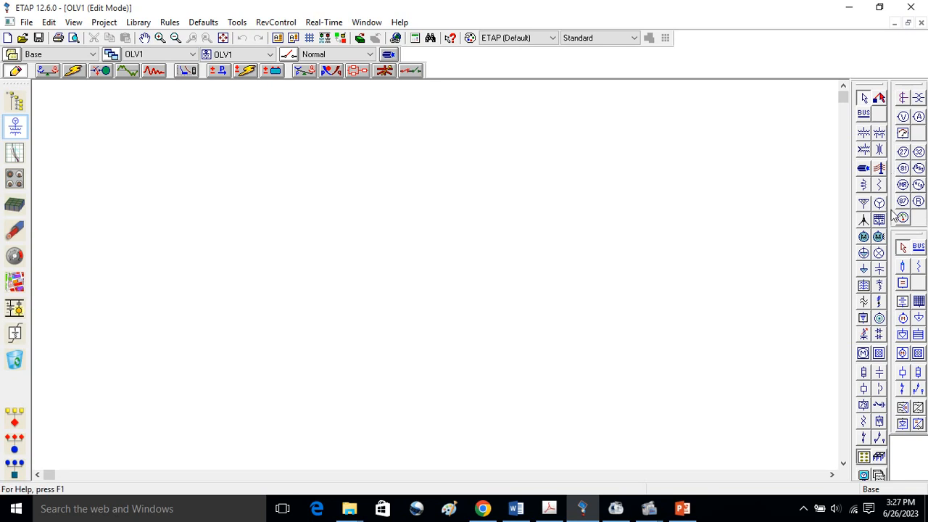
- Place a bus in the upper part of the one-line diagram and stretch it into a long horizontal main bus
click(863, 113)
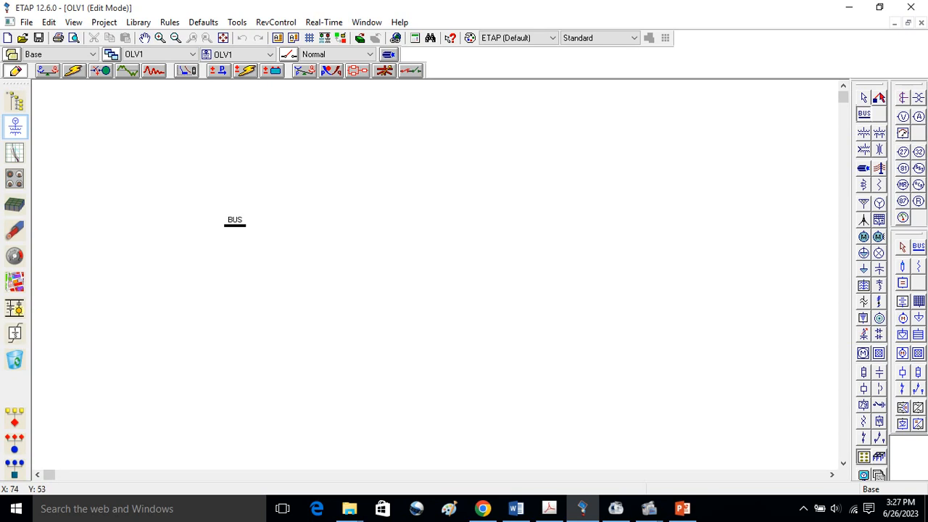
click(230, 225)
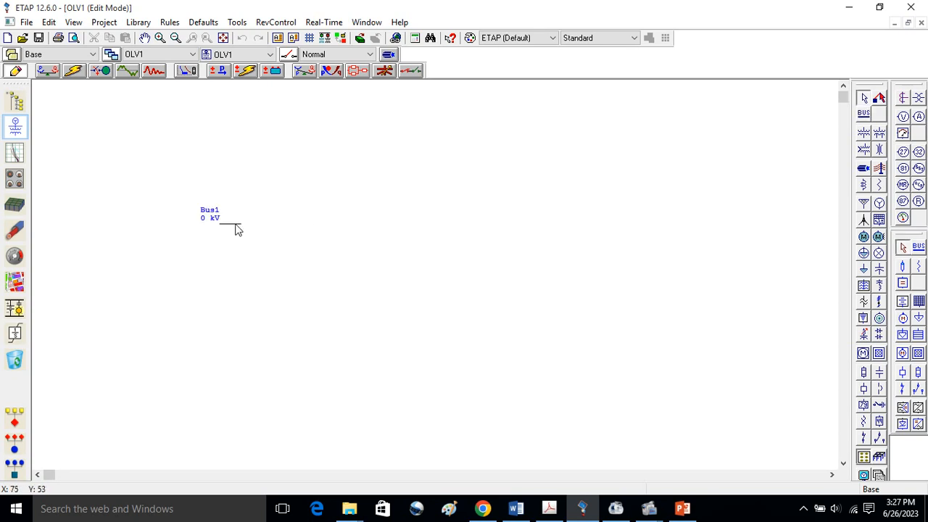
drag(239, 225, 643, 225)
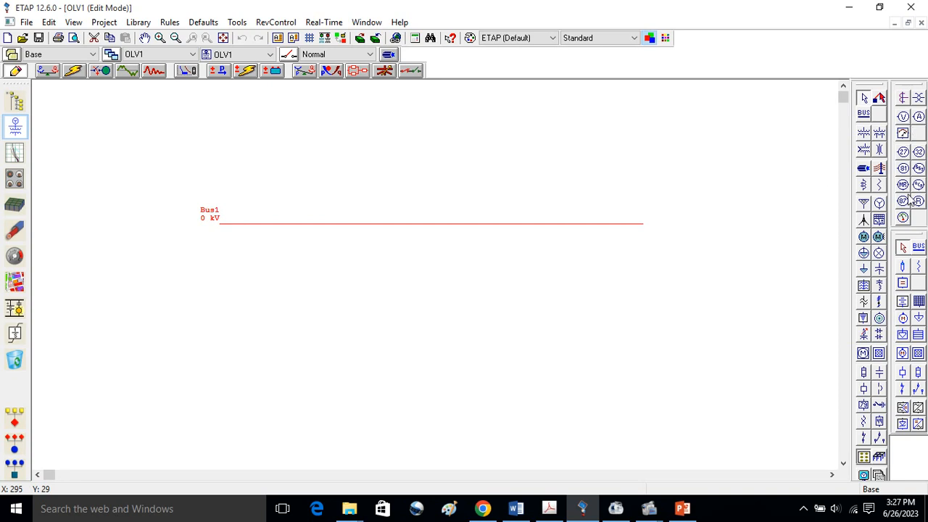
- Place five synchronous generators in an evenly spaced row above the main bus
click(879, 205)
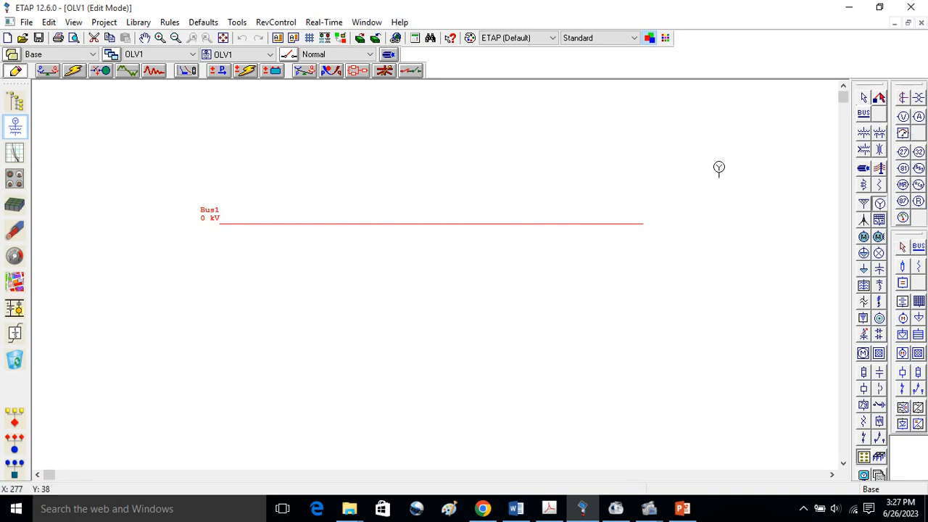
click(291, 140)
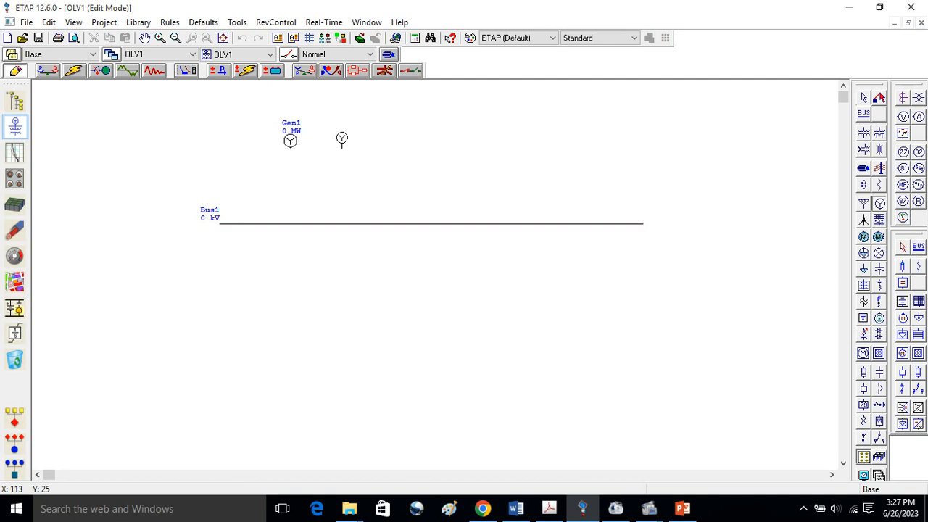
click(356, 142)
click(423, 143)
click(492, 143)
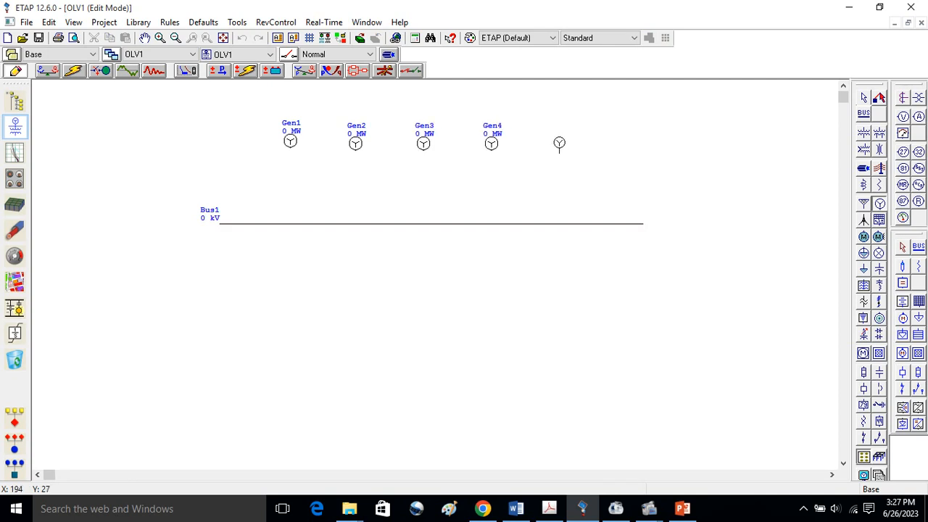
click(563, 143)
- Place a low-voltage circuit breaker directly below each of the five generators, attached to its generator
click(879, 390)
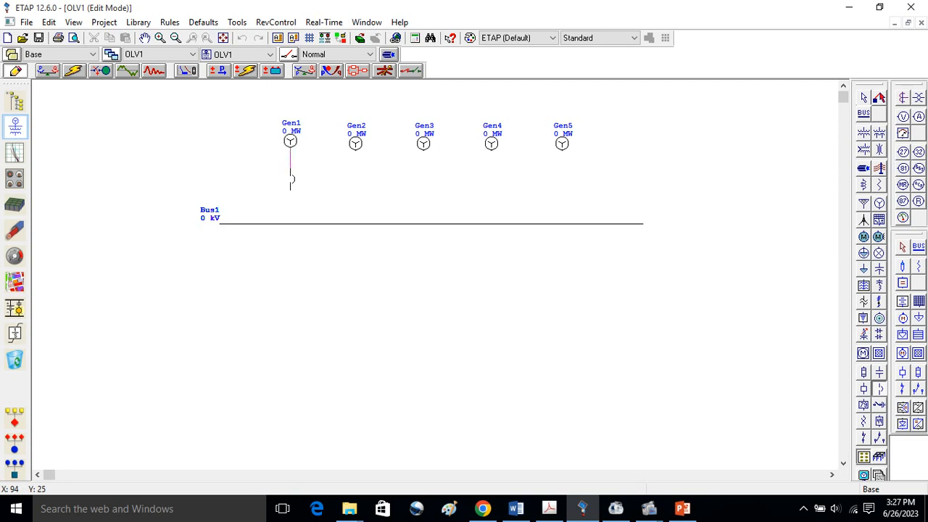
click(290, 180)
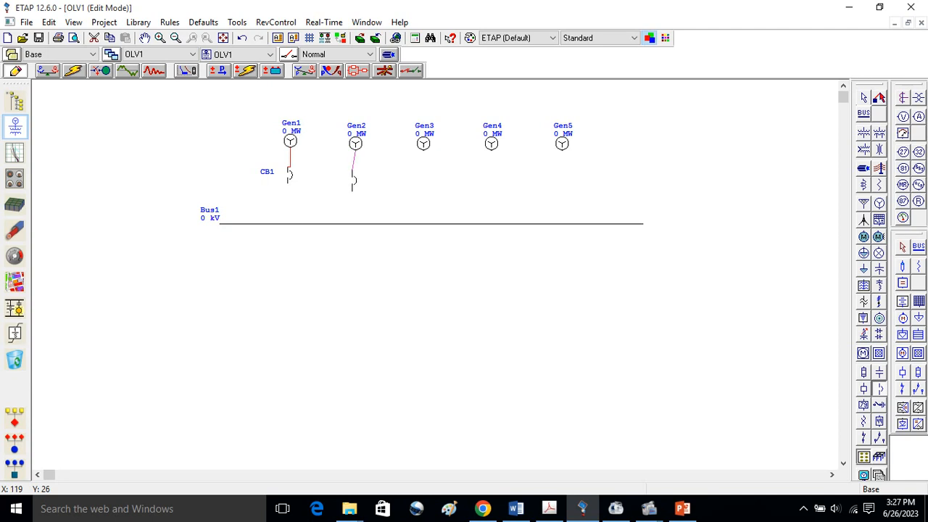
click(356, 175)
click(425, 180)
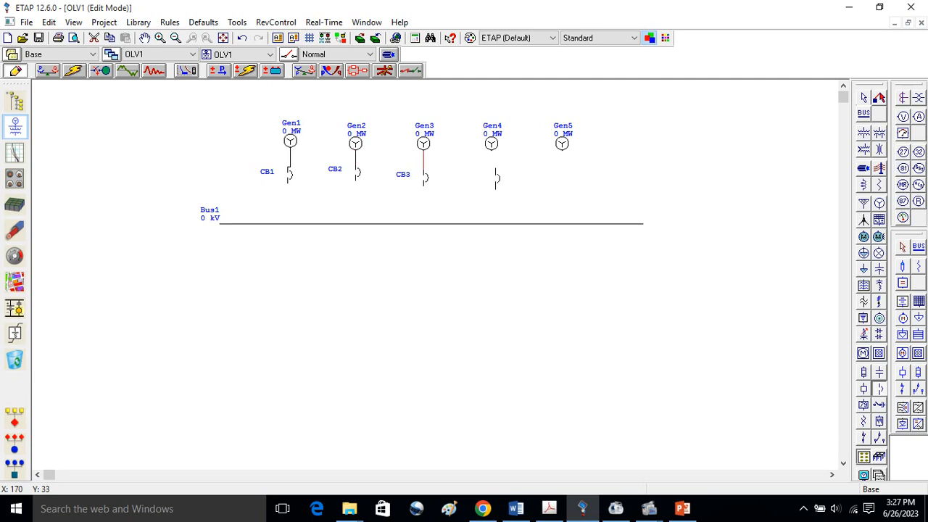
click(493, 177)
click(563, 177)
- Connect the lower terminals of the five generator breakers, CB1 to CB5, to Bus1
click(863, 98)
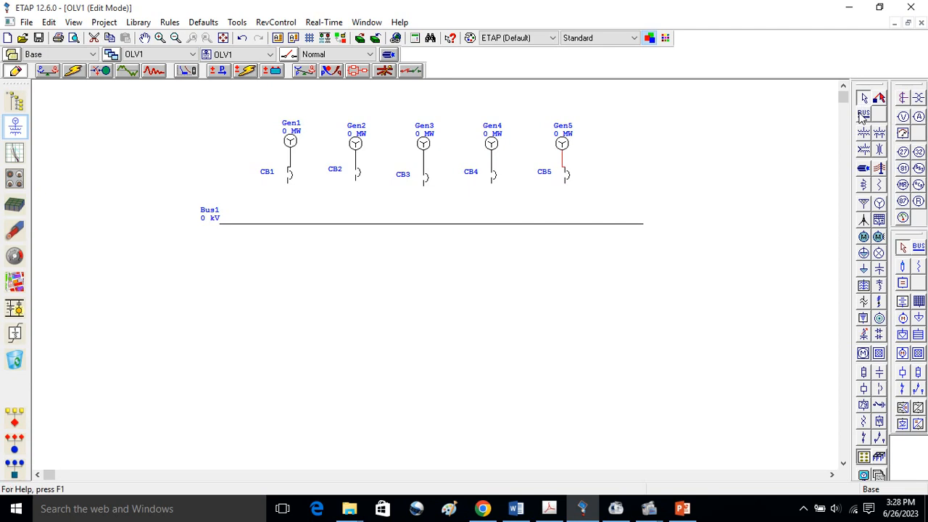
drag(286, 206, 289, 230)
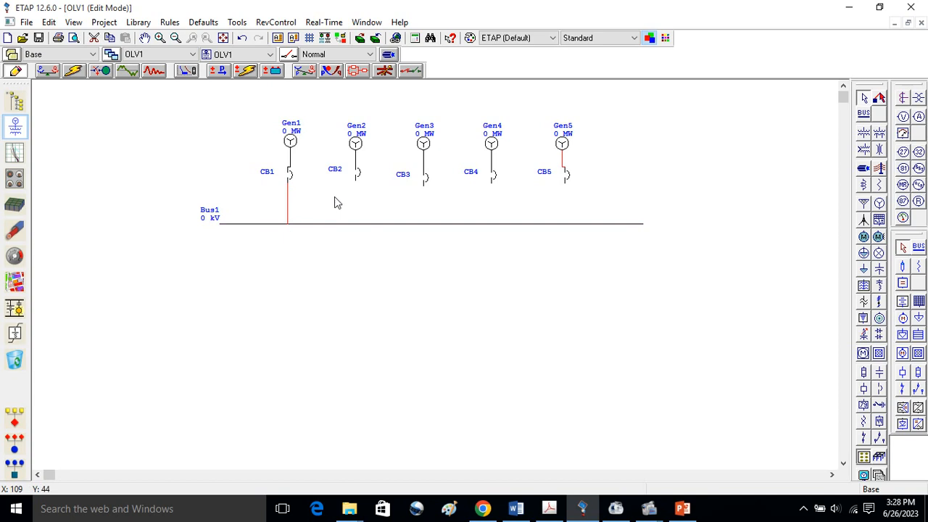
drag(354, 182, 361, 224)
drag(425, 187, 425, 224)
drag(490, 207, 492, 224)
drag(566, 189, 566, 225)
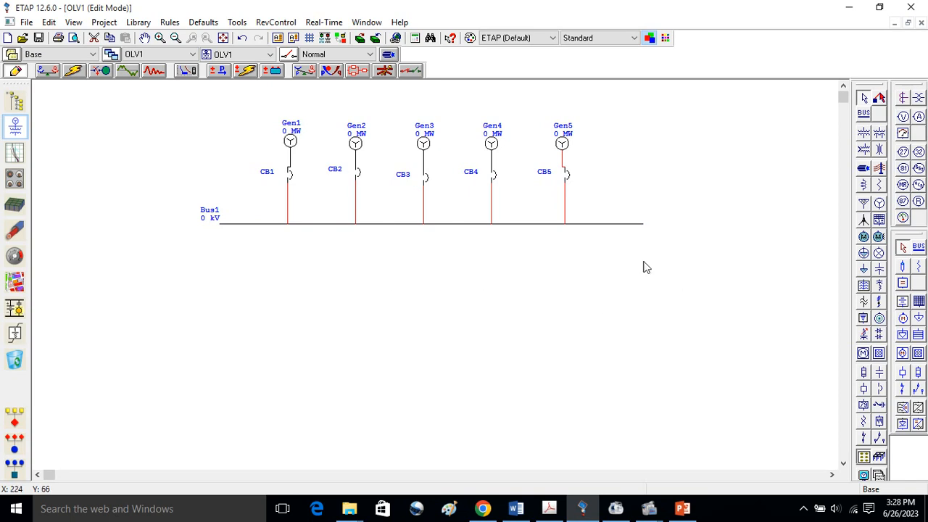
- Place two shorter buses side by side below Bus1 and lengthen each of them to the right
click(863, 114)
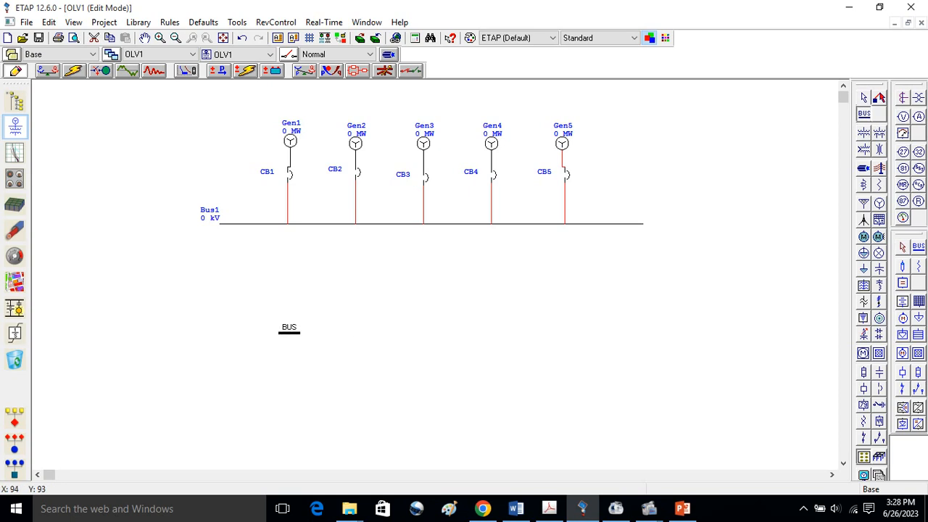
click(285, 327)
click(292, 327)
drag(338, 327, 353, 327)
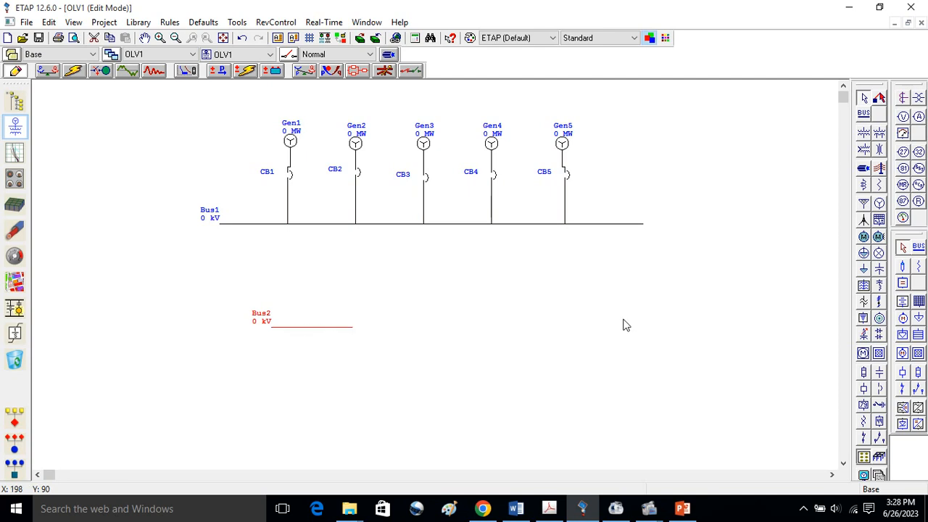
click(864, 113)
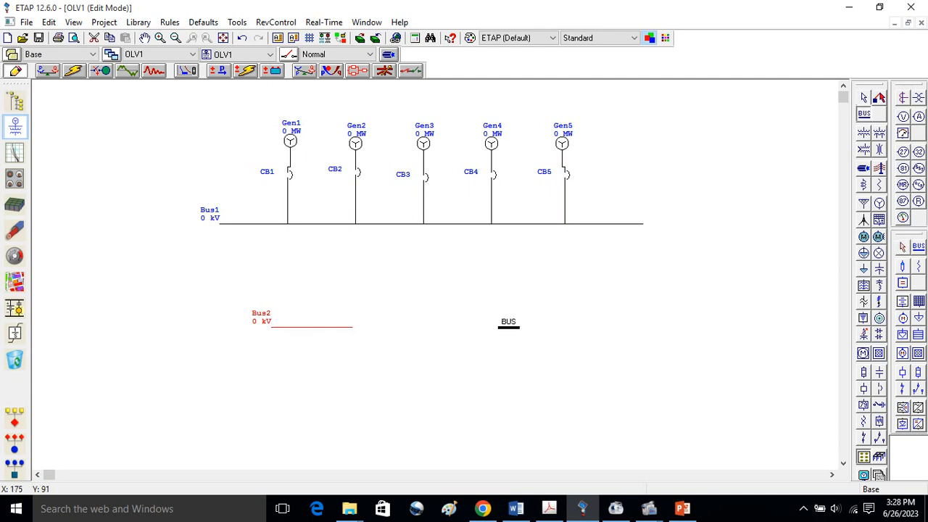
click(499, 318)
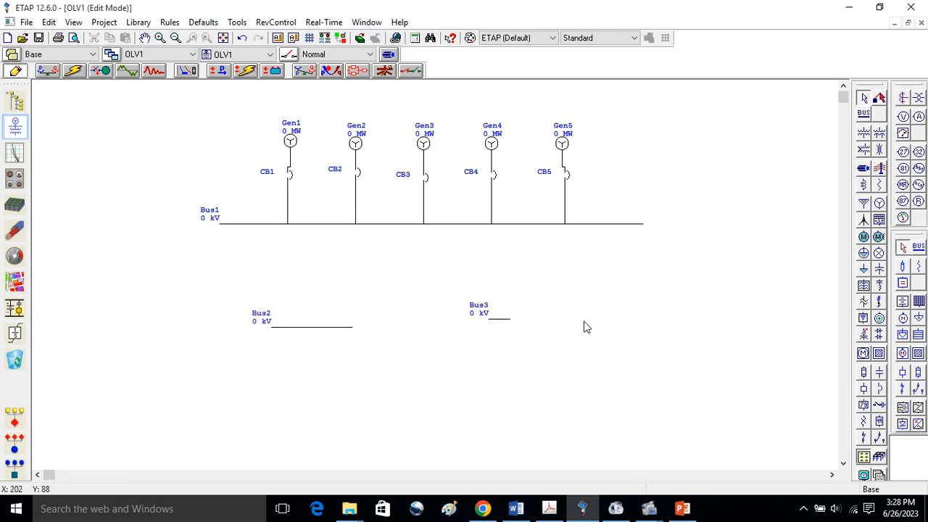
click(509, 319)
drag(511, 318, 585, 319)
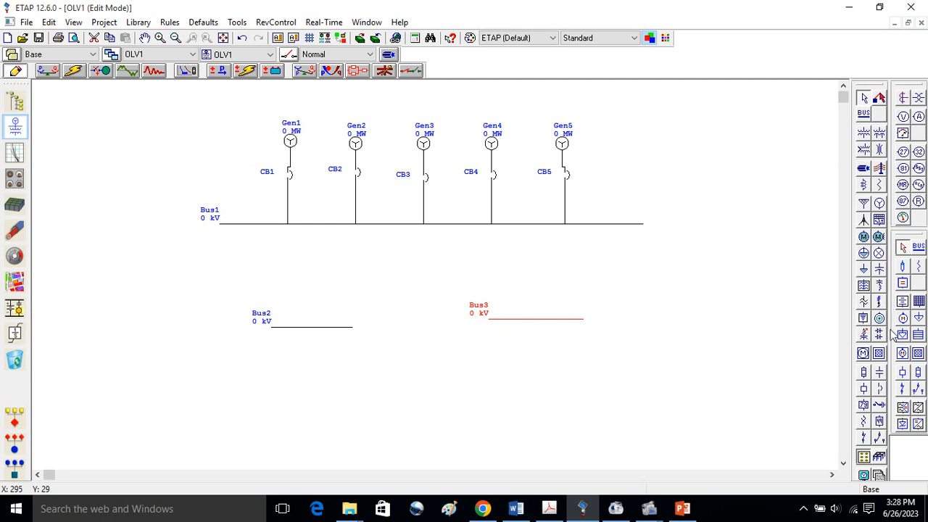
- Place a low-voltage circuit breaker above each of Bus2 and Bus3, connecting both breakers between Bus1 and their lower bus
click(880, 388)
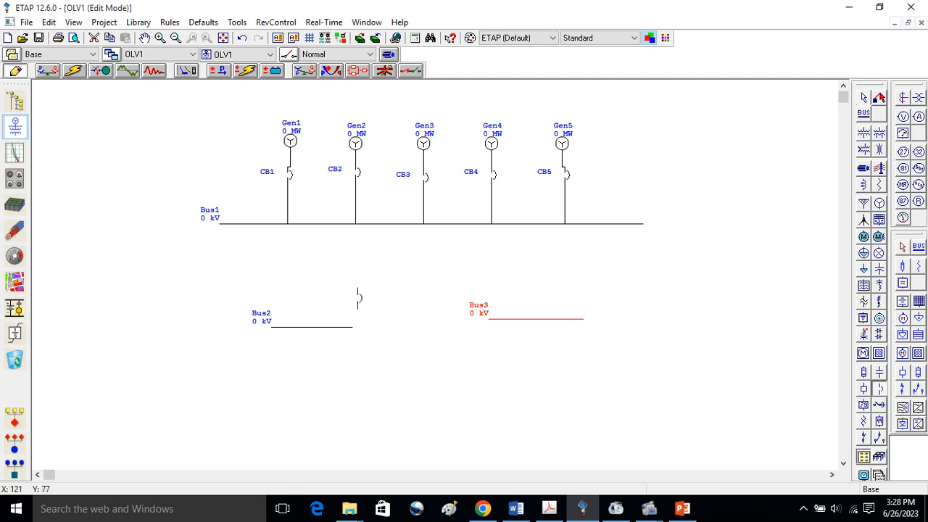
click(319, 280)
drag(317, 273, 321, 229)
drag(319, 287, 318, 327)
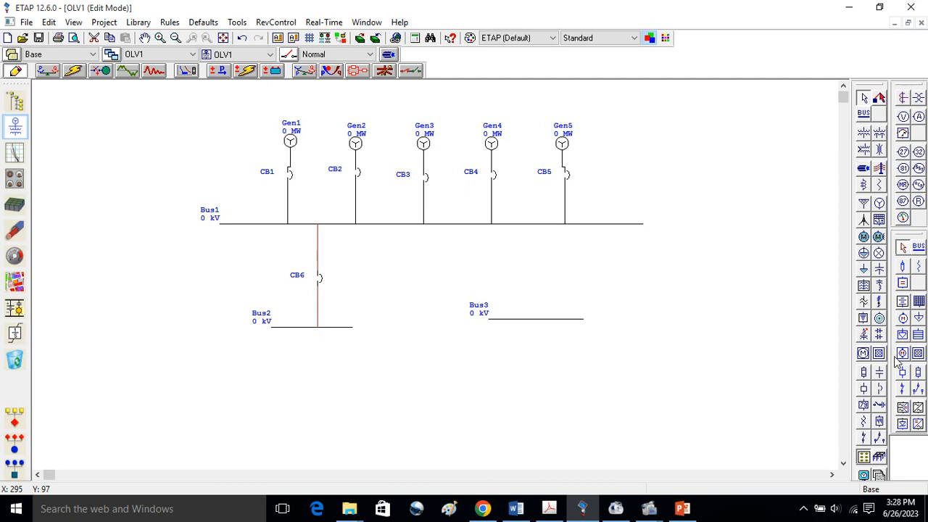
click(878, 388)
click(537, 274)
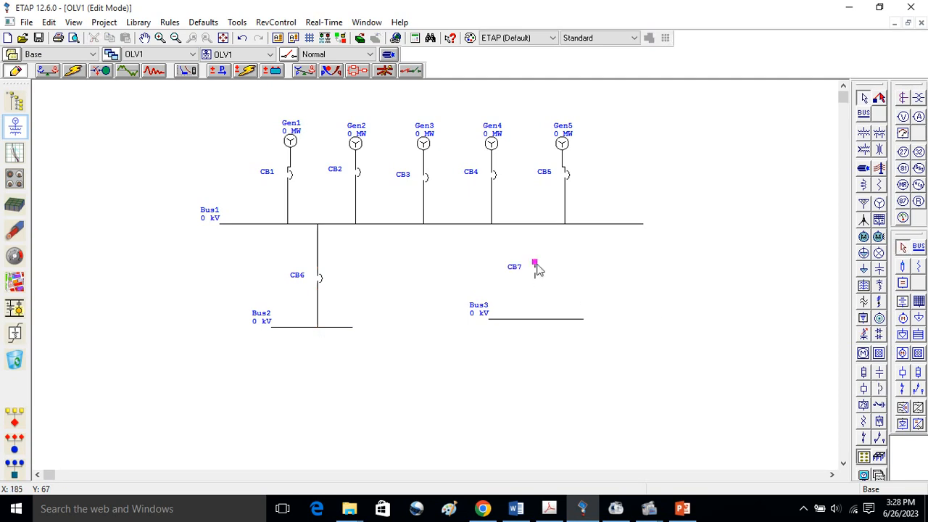
drag(535, 266, 538, 320)
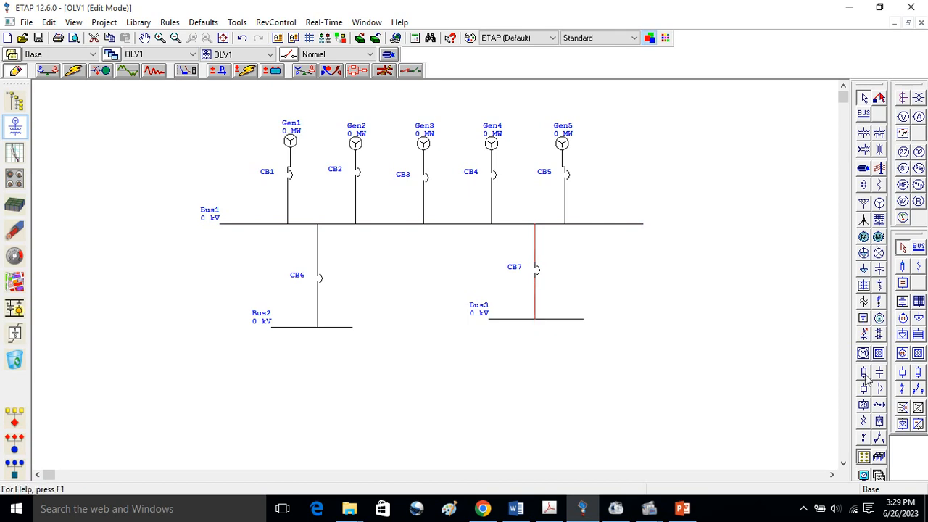
- Place four lumped loads in the diagram, two below Bus2 and two below Bus3
click(864, 253)
click(290, 397)
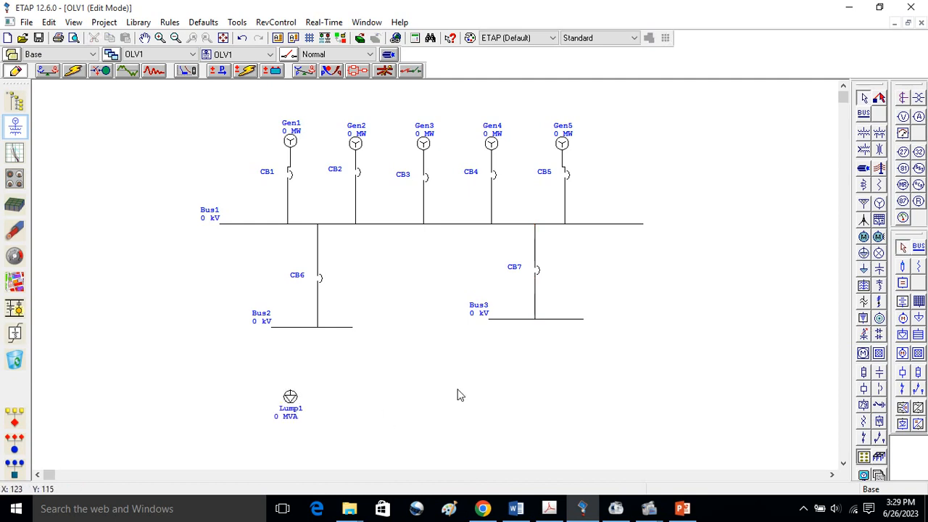
click(864, 253)
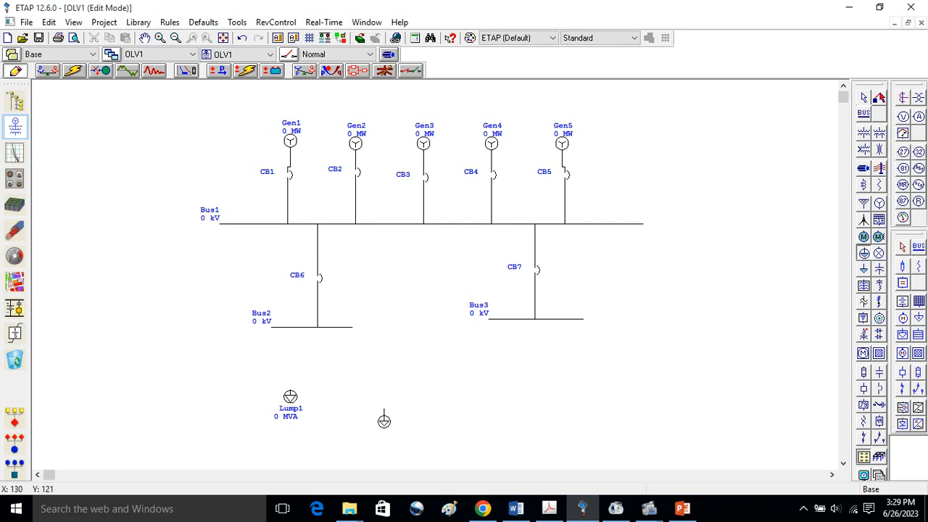
click(331, 399)
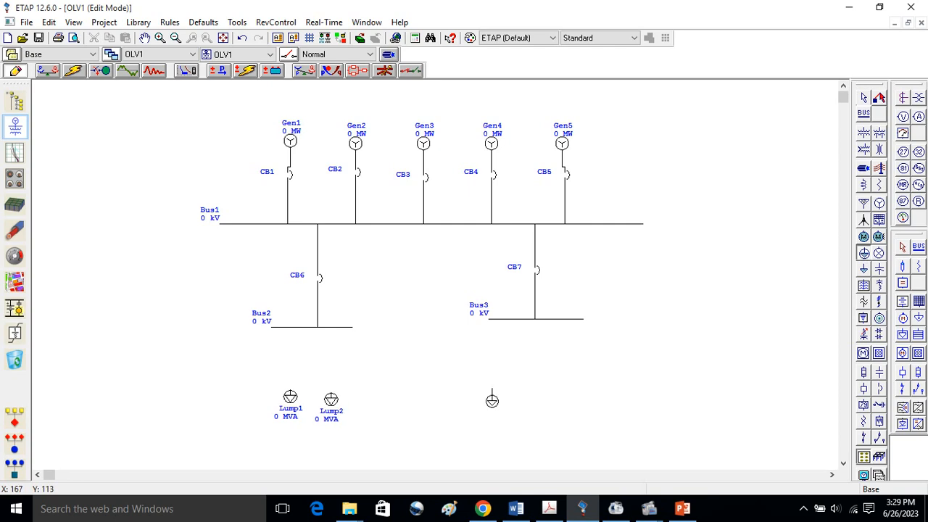
click(502, 385)
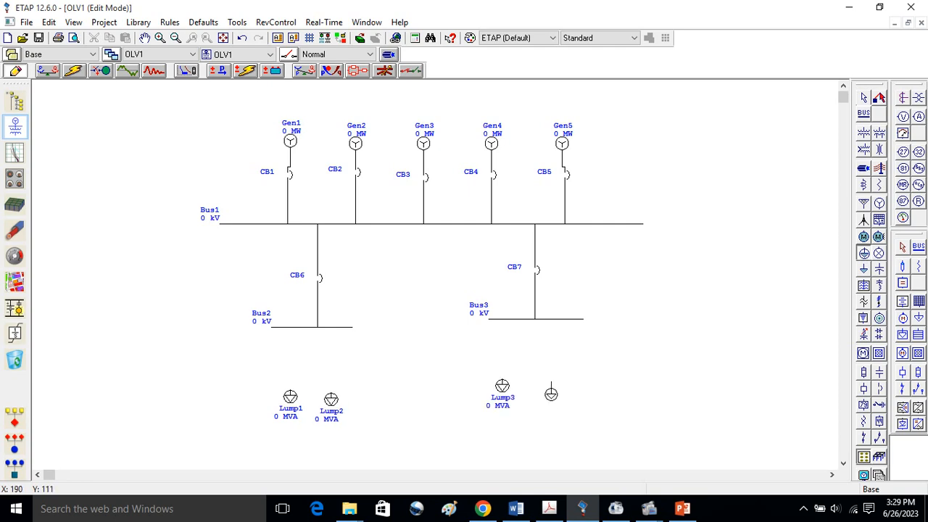
click(554, 385)
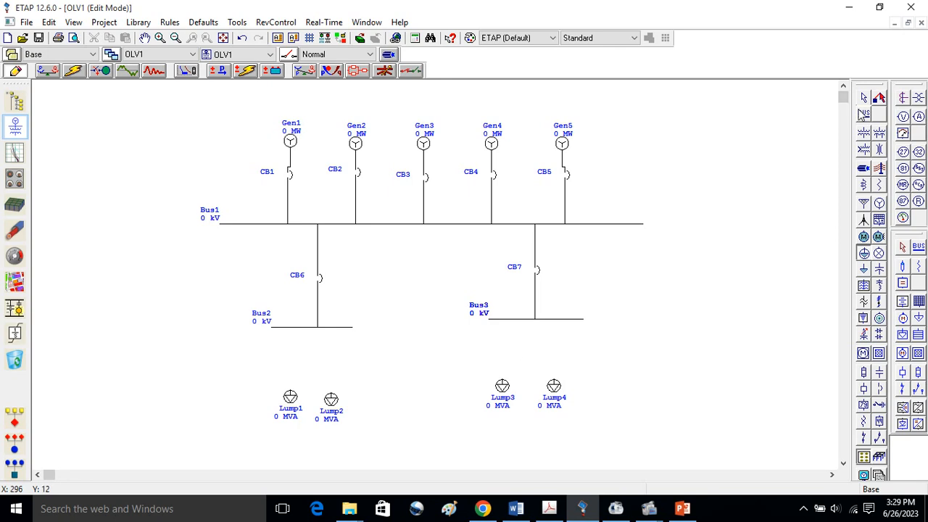
- Connect Lump1 and Lump2 to Bus2, and Lump3 and Lump4 to Bus3
click(864, 100)
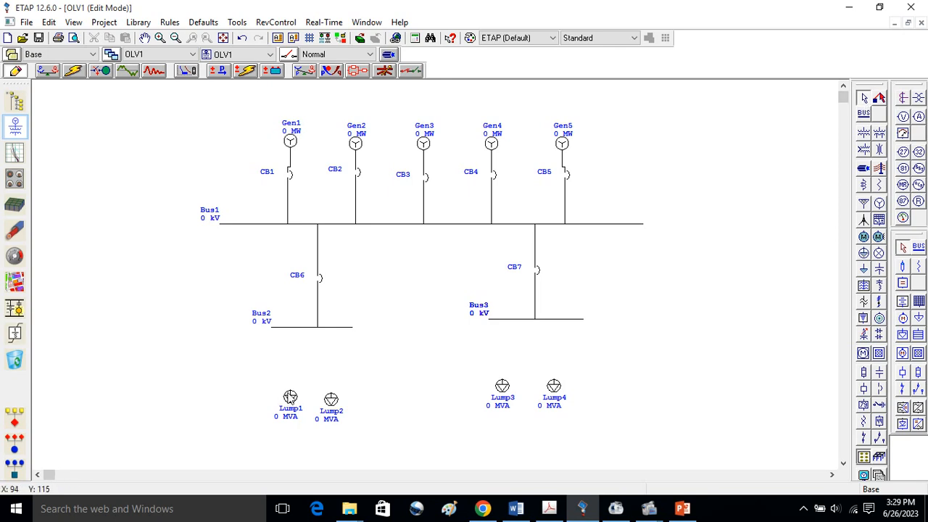
drag(287, 338, 289, 327)
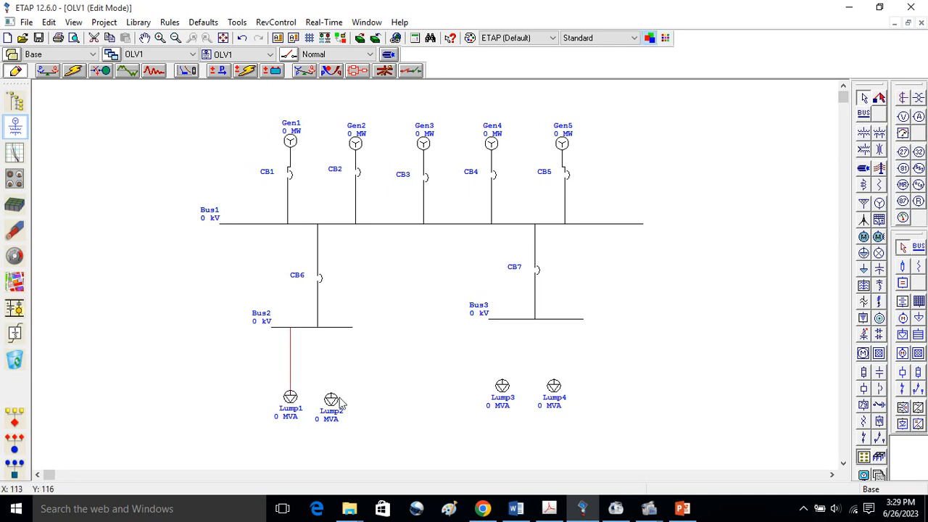
drag(330, 392, 331, 327)
drag(502, 379, 502, 319)
drag(554, 380, 555, 328)
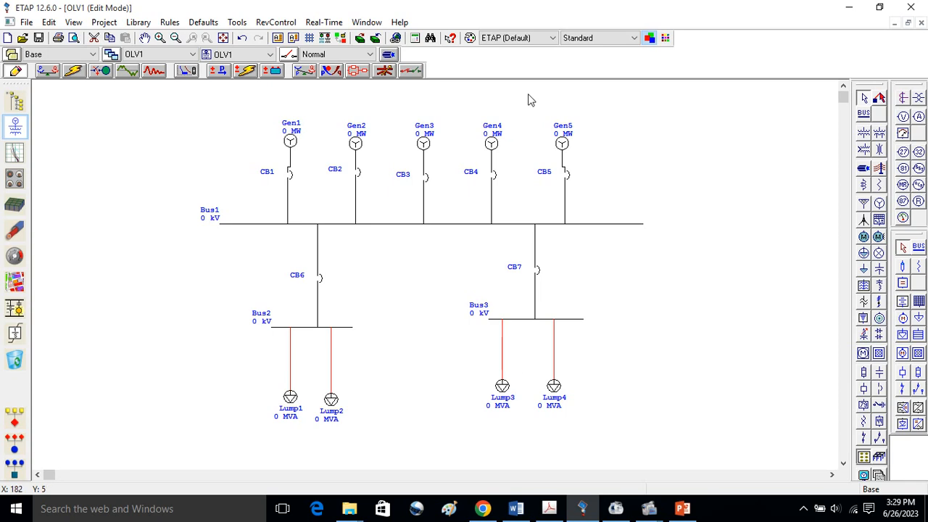
- Set the rated power of generator Gen1 to 1 MW in its rating data
double_click(289, 141)
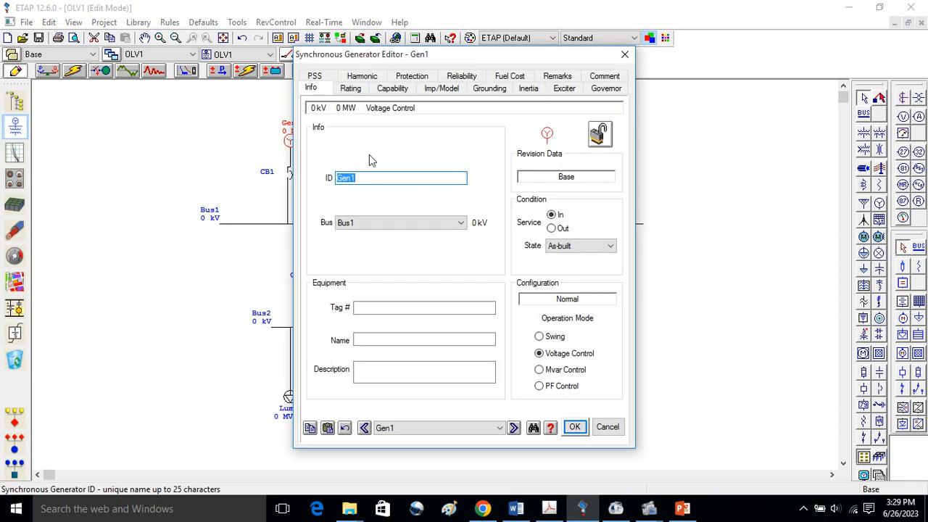
click(351, 87)
click(338, 150)
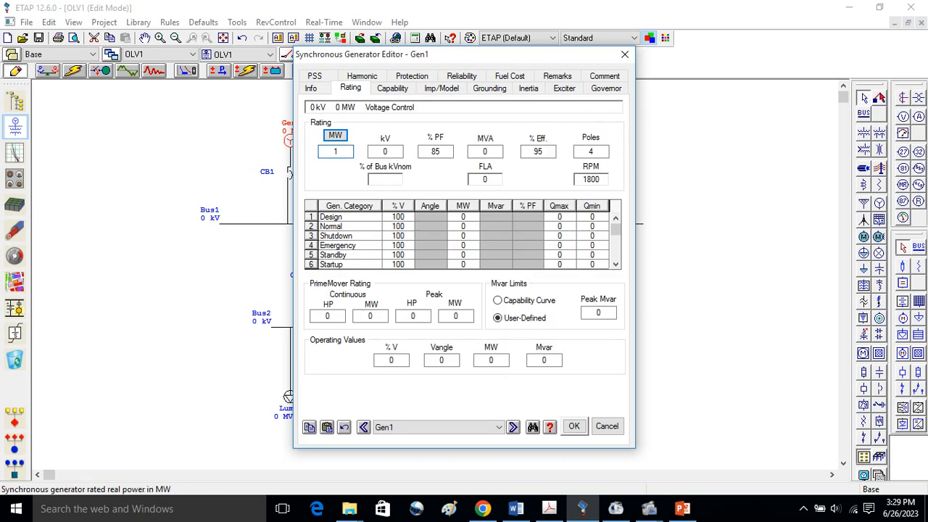
click(313, 174)
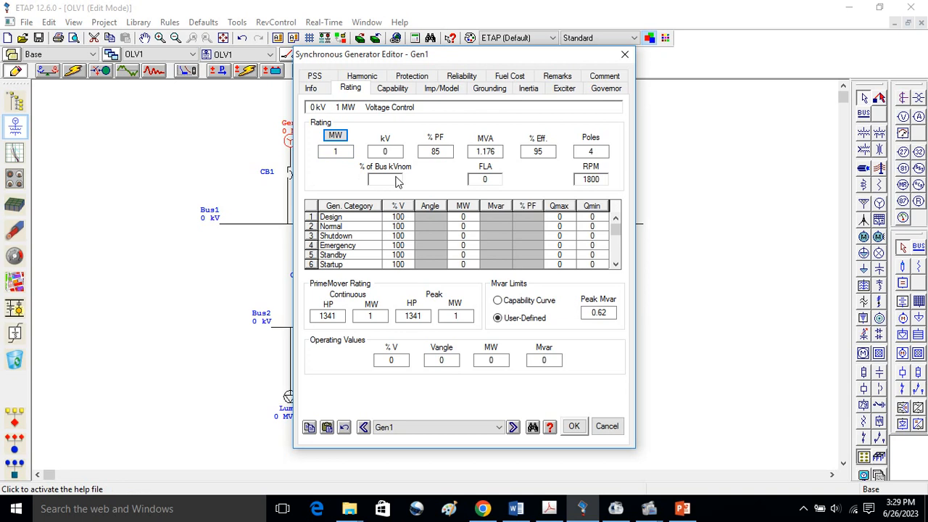
- Set Gen1's power factor to 80% and fill its impedance and dynamic model with typical data
click(440, 151)
click(442, 152)
click(341, 184)
click(389, 89)
click(430, 89)
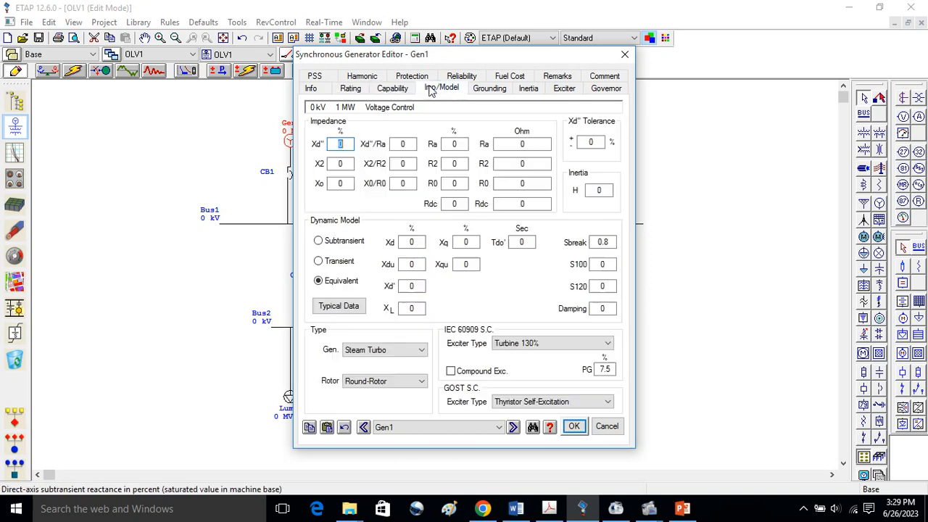
click(341, 308)
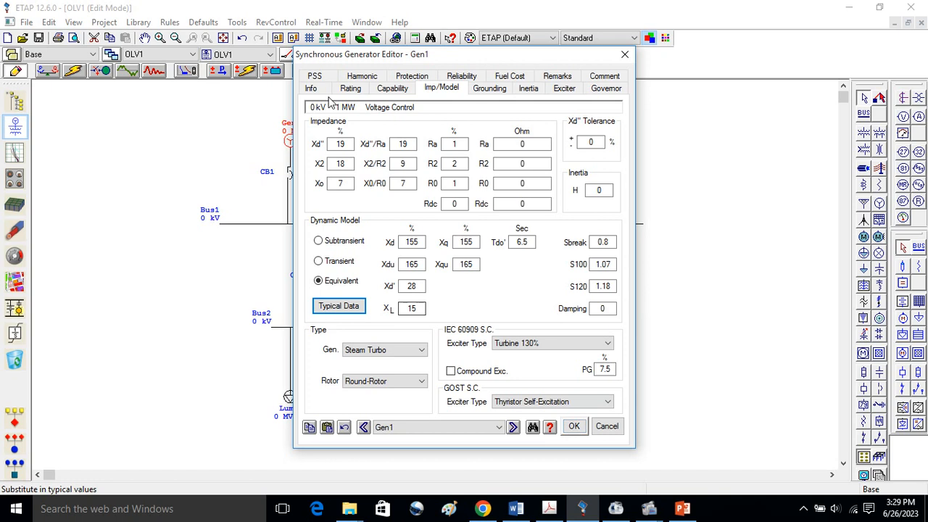
- Set Gen1's operation mode to Swing and apply the generator settings
click(350, 88)
click(310, 87)
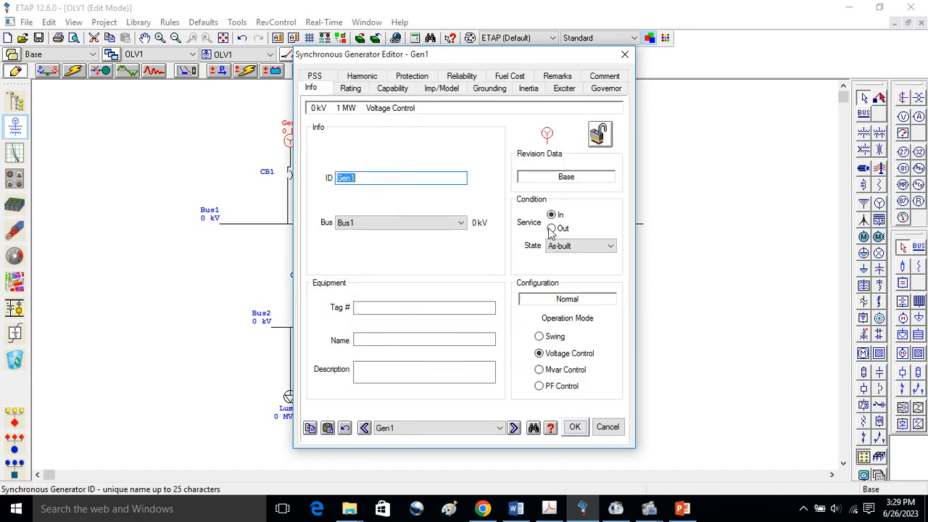
click(555, 337)
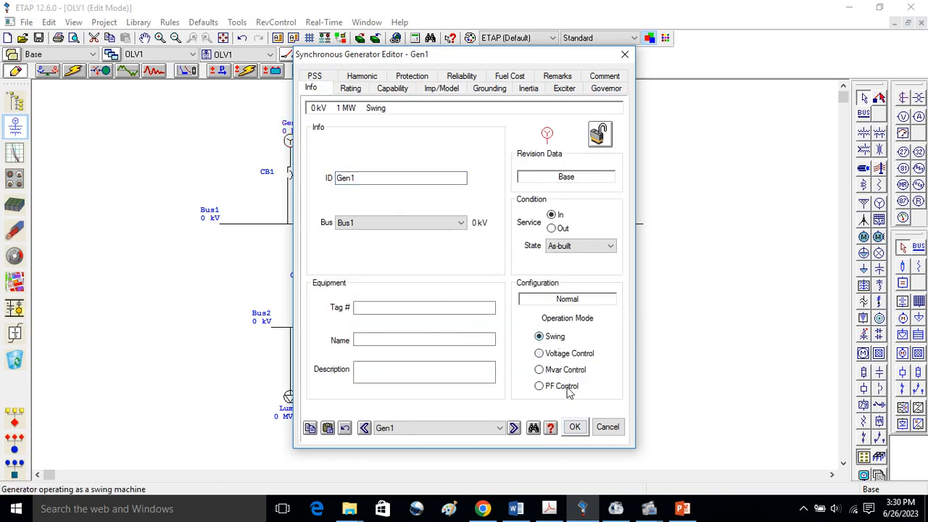
click(576, 428)
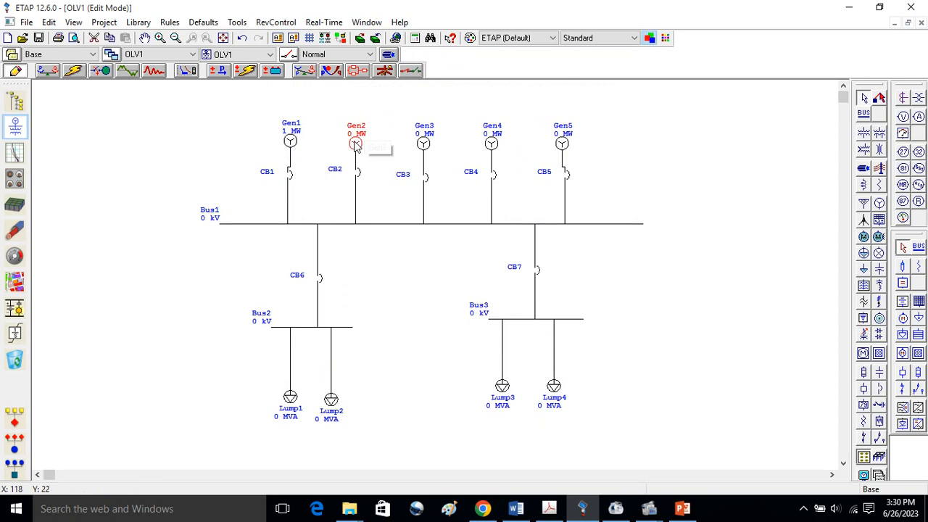
- Set generator Gen2's rated power to 1 MW and its power factor to 80%
double_click(355, 143)
click(350, 89)
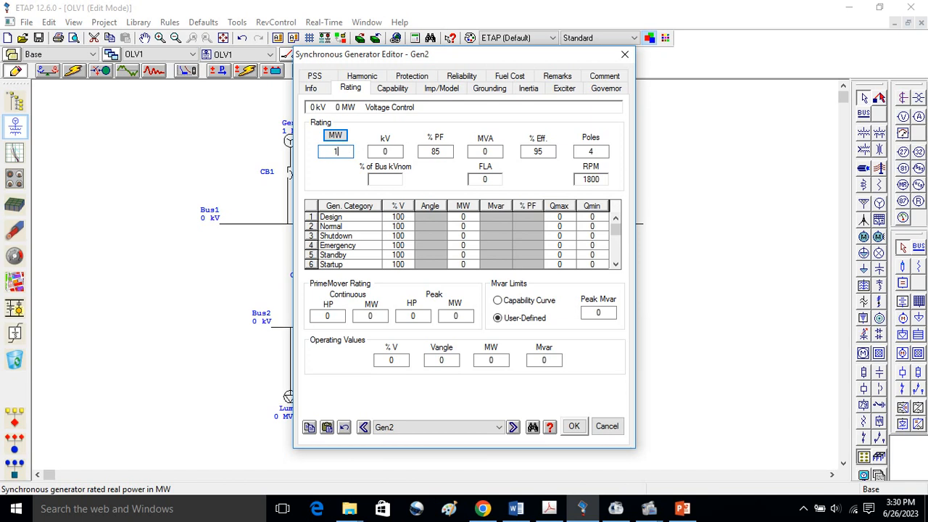
click(446, 151)
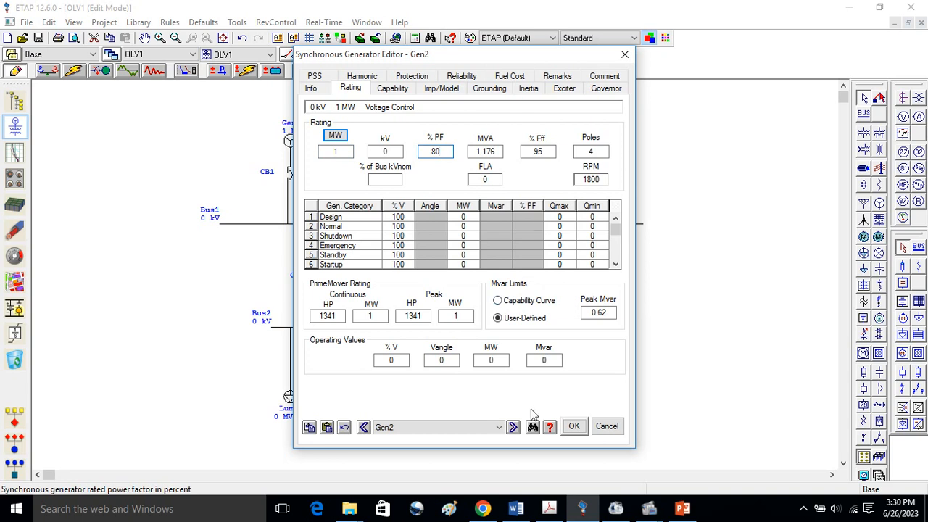
- Fill Gen2's impedance and dynamic model with typical data, review its general and rating data, and apply the settings
click(396, 90)
click(440, 91)
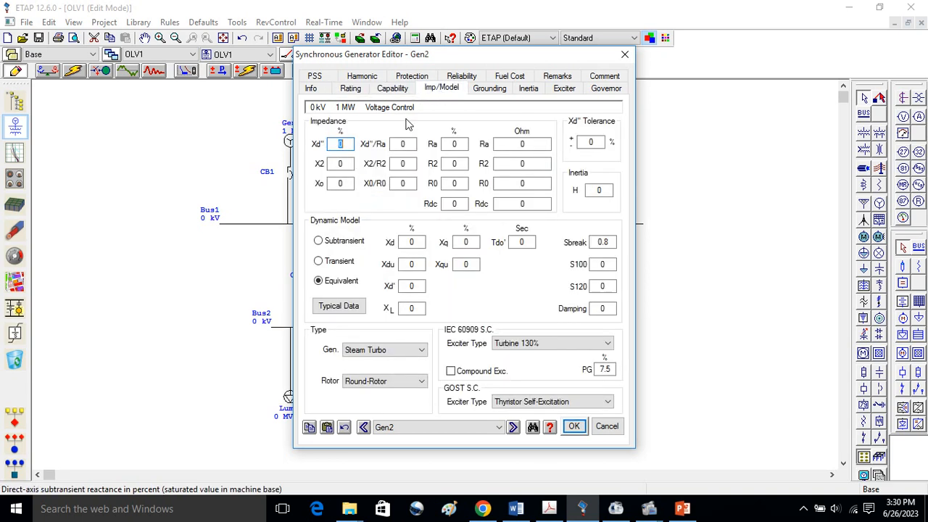
click(351, 306)
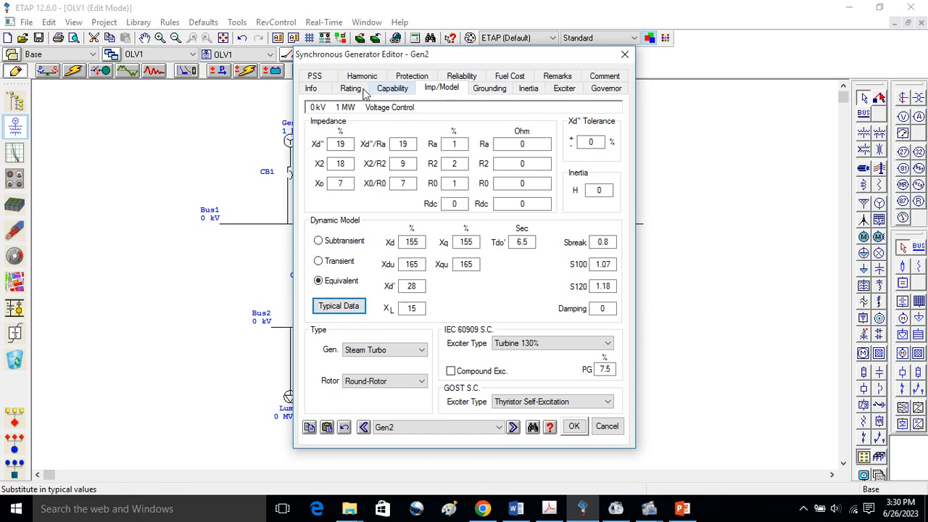
click(311, 88)
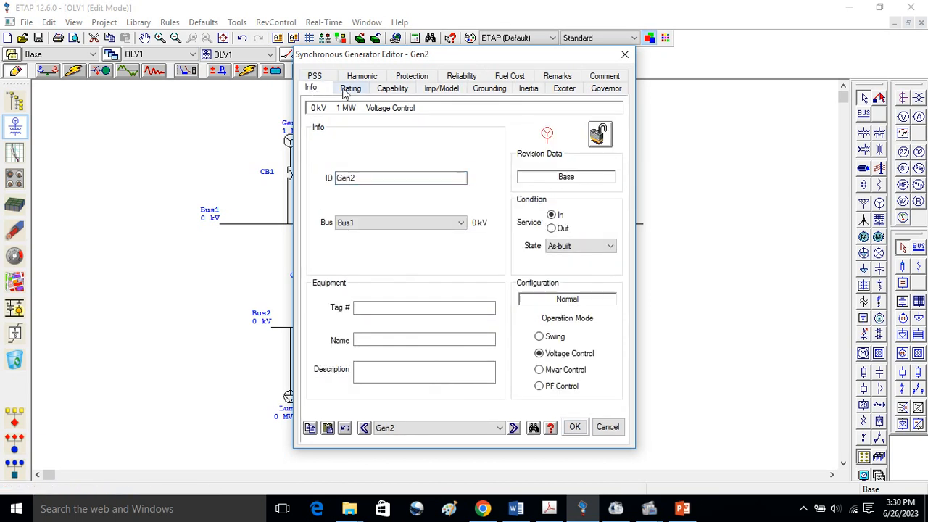
click(348, 90)
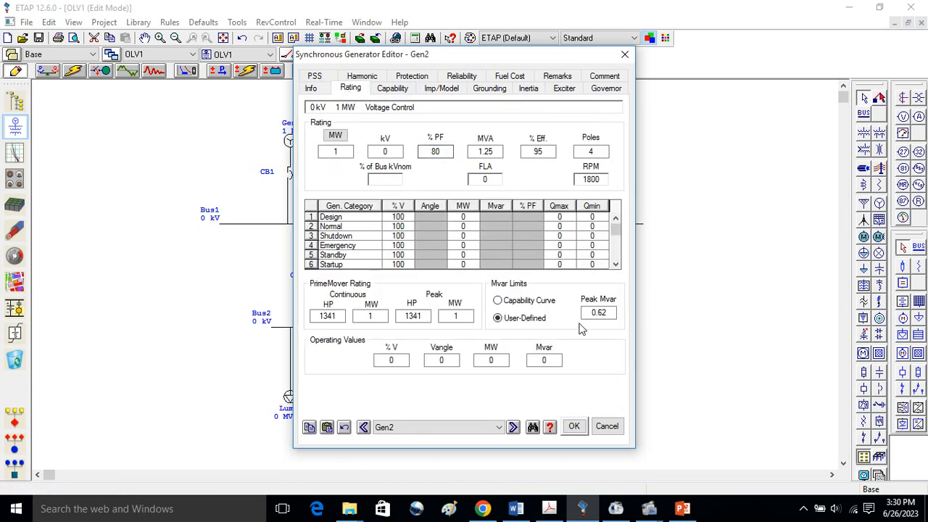
click(573, 427)
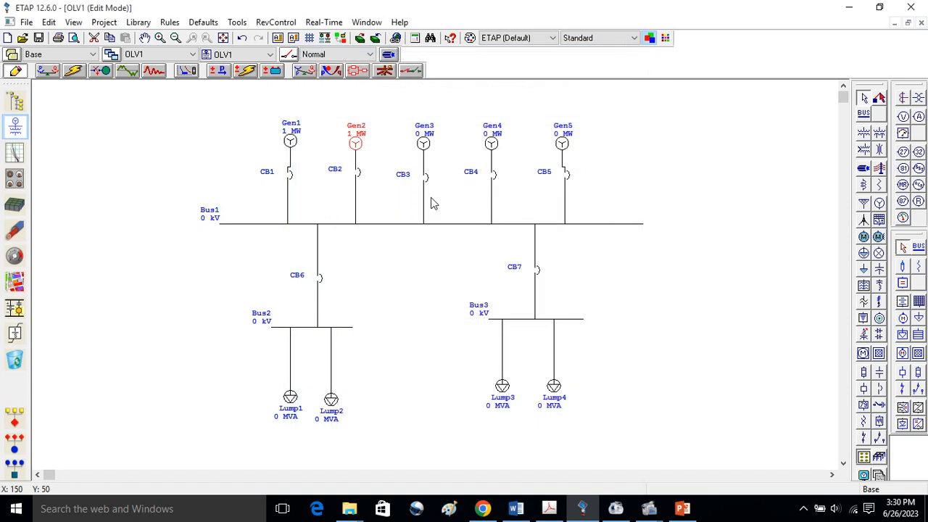
- Set generator Gen3's rated power to 1 MW and its power factor to 80%
double_click(423, 143)
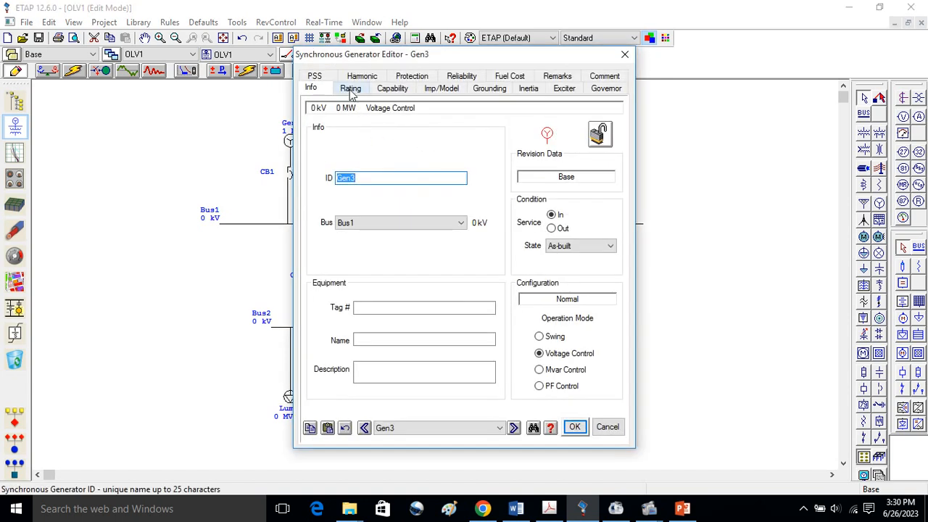
click(350, 89)
click(348, 151)
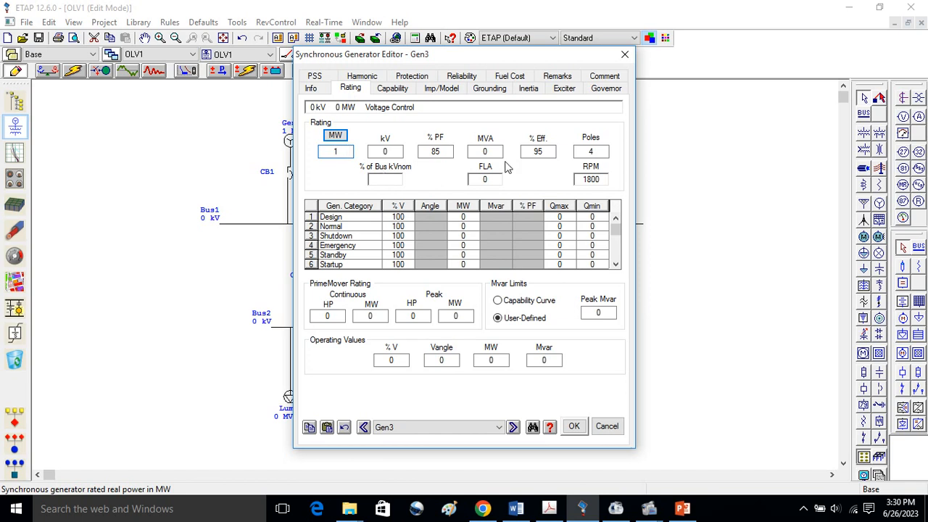
text(1)
click(447, 151)
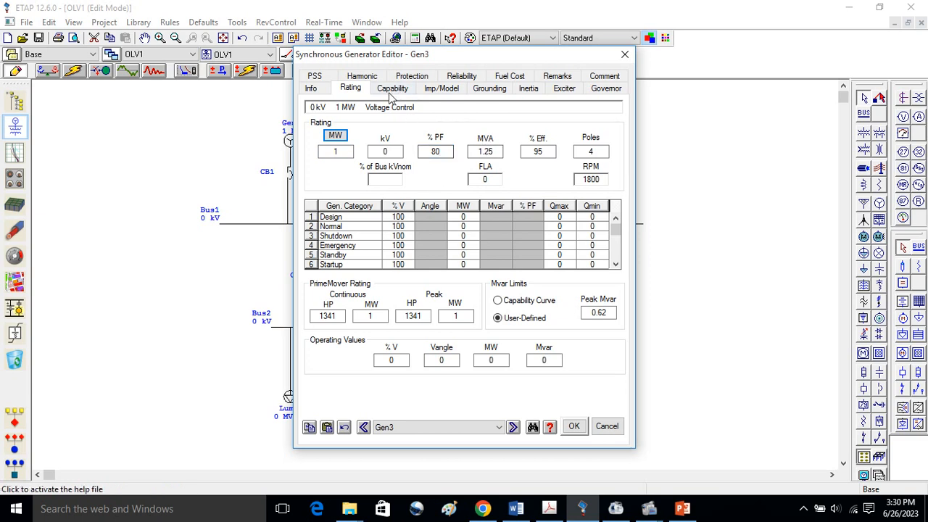
- Fill Gen3's impedance and dynamic model with typical data and apply the generator settings
click(426, 92)
click(348, 307)
click(573, 428)
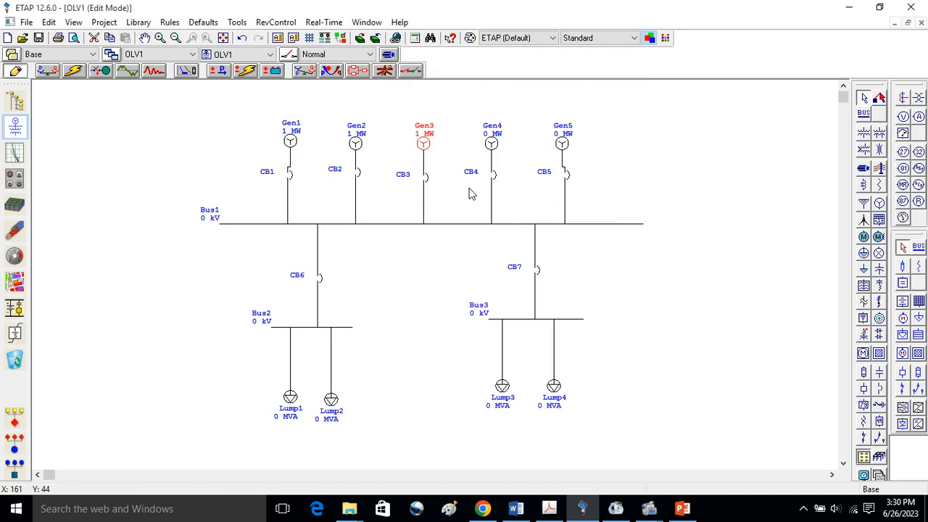
- Set generator Gen4's rated power to 1 MW and its power factor to 80%
double_click(491, 143)
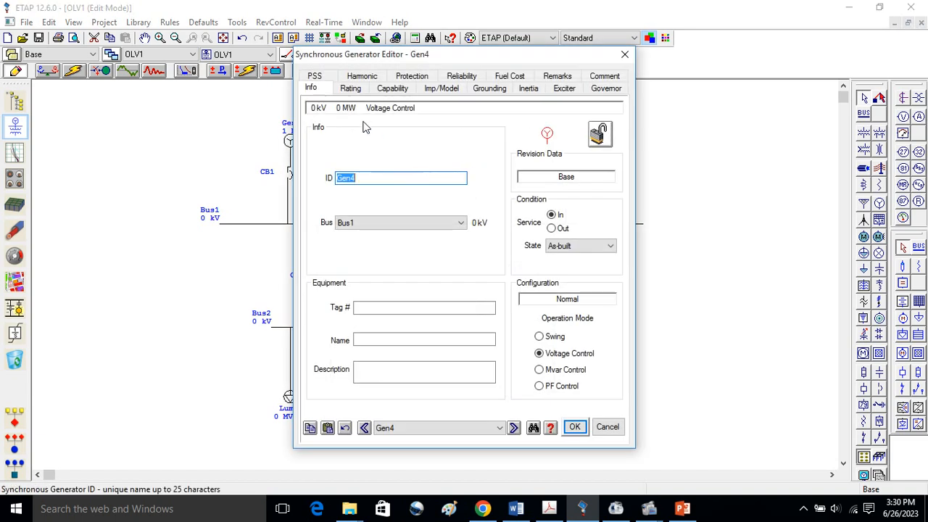
click(351, 89)
click(338, 151)
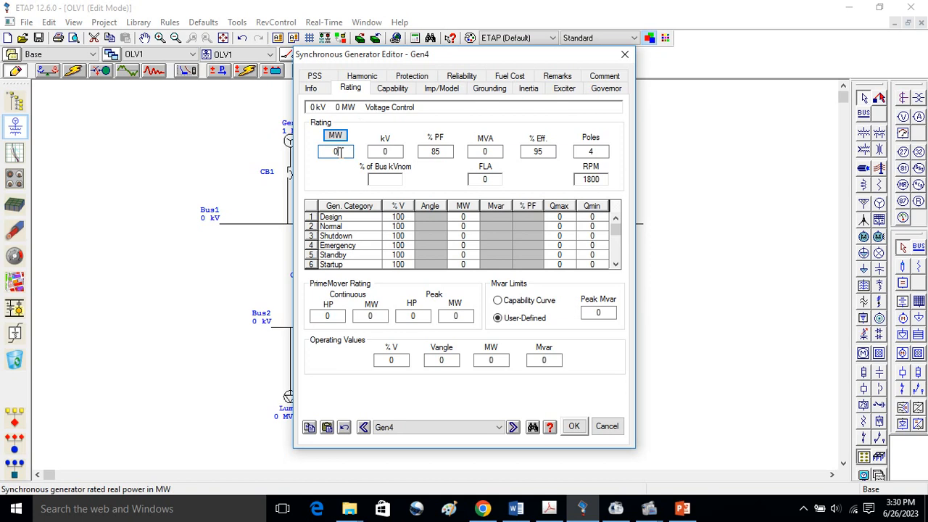
text(1)
click(446, 150)
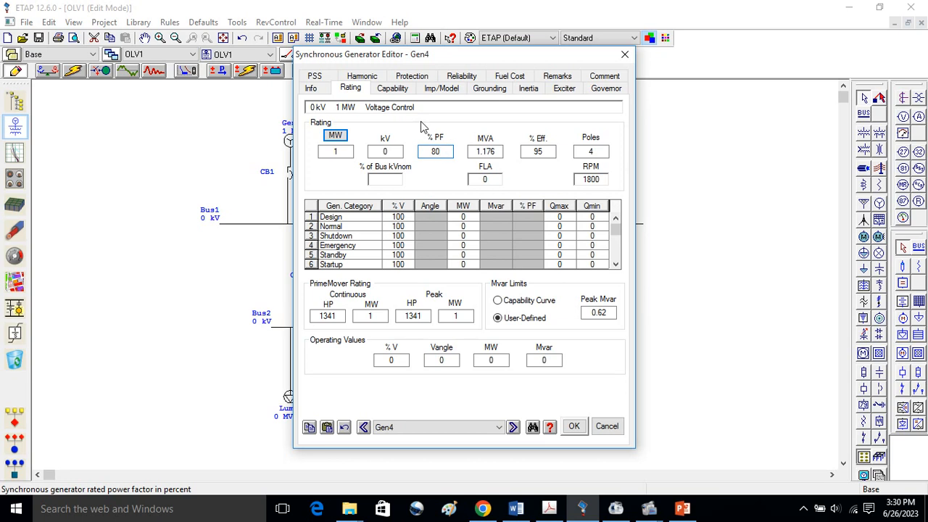
- Fill Gen4's impedance and dynamic model with typical data and apply the generator settings
click(441, 89)
click(347, 307)
click(574, 427)
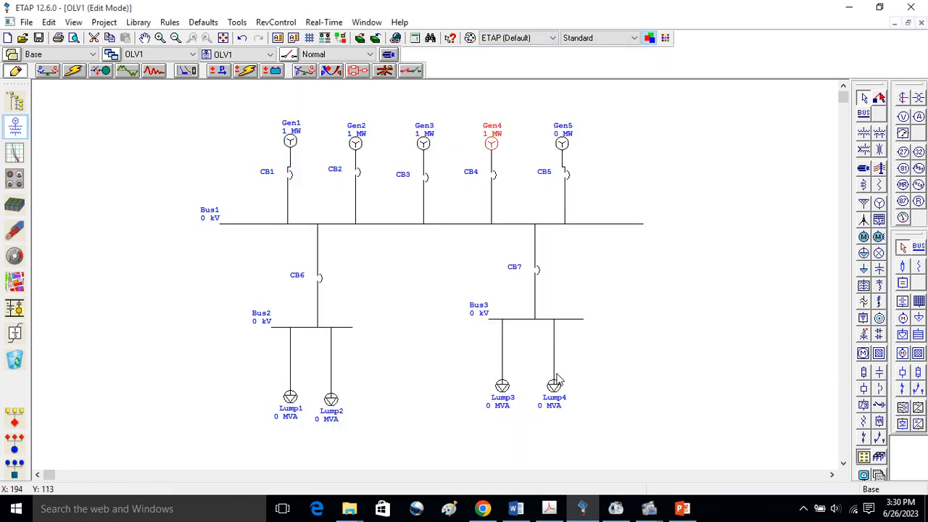
- Set generator Gen5's rated power to 1 MW and its power factor to 80%
double_click(562, 144)
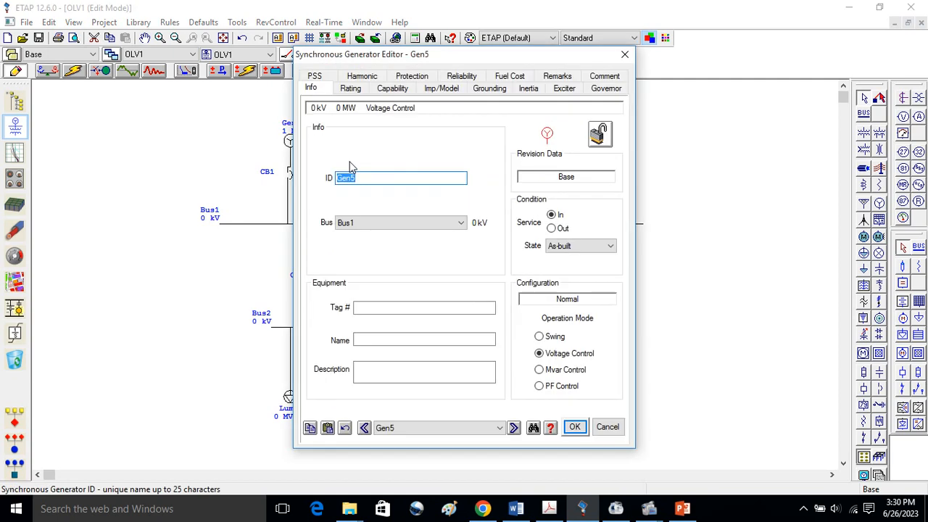
click(353, 89)
click(348, 151)
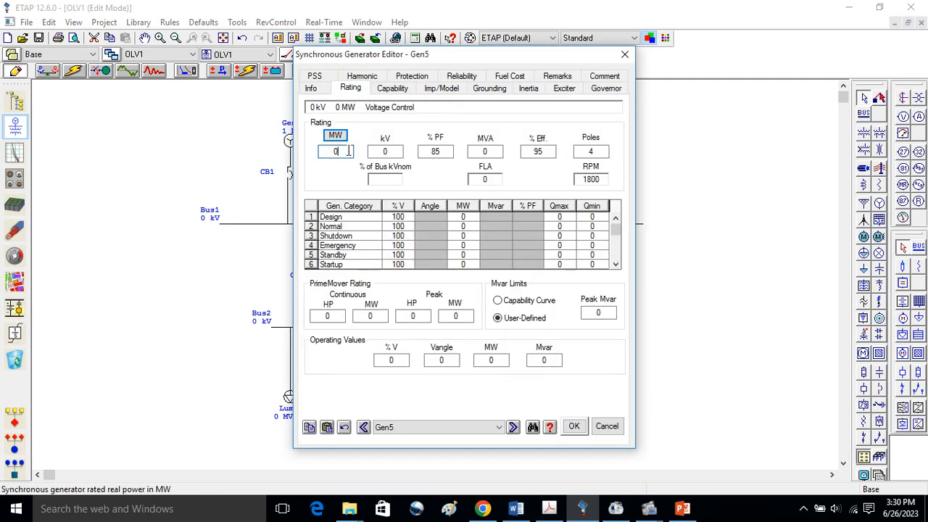
text(1)
click(439, 151)
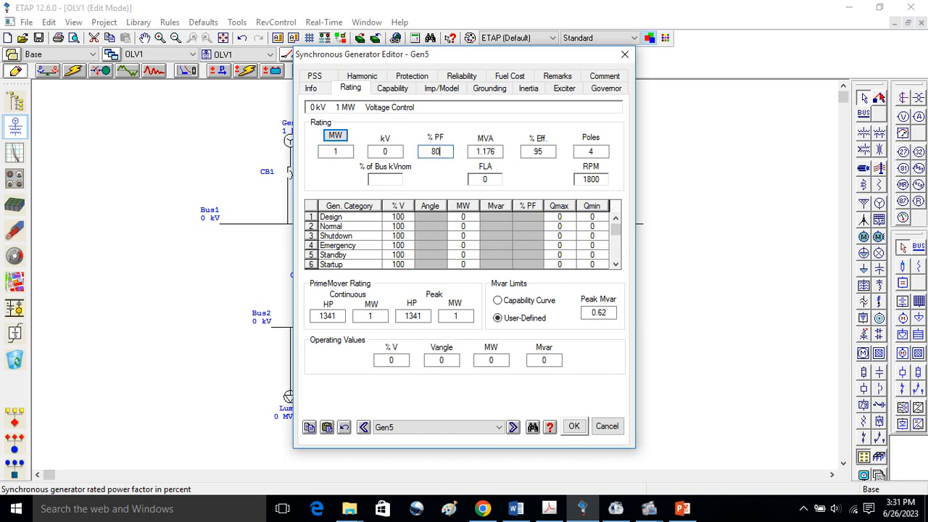
click(451, 167)
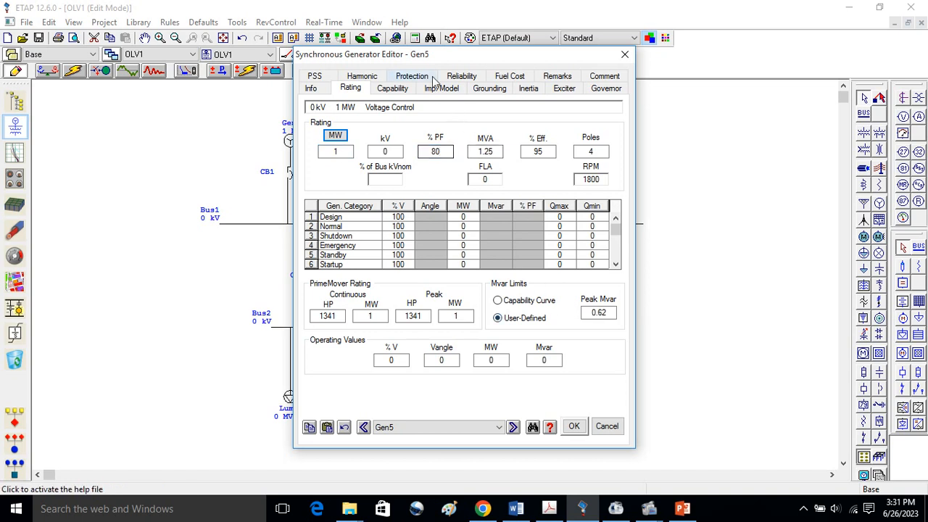
- Fill Gen5's impedance and dynamic model with typical data and apply the generator settings
click(442, 88)
click(339, 306)
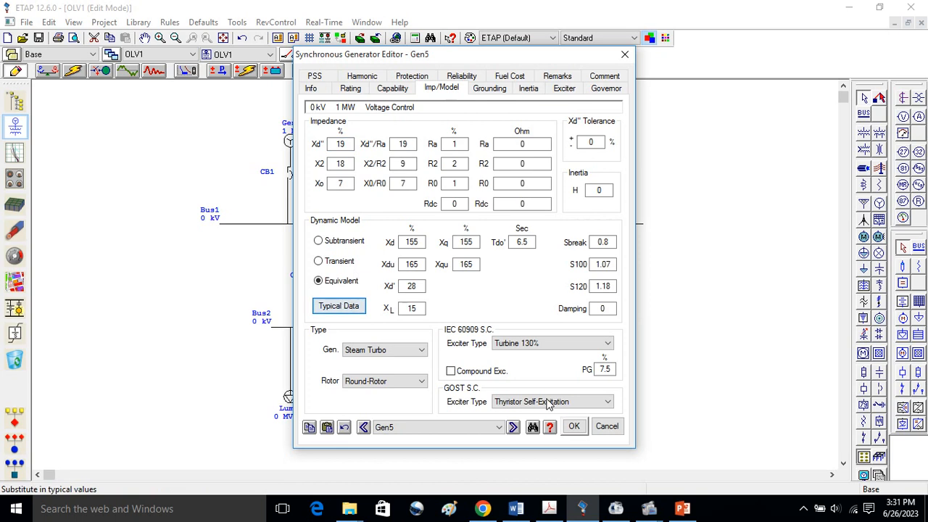
click(574, 427)
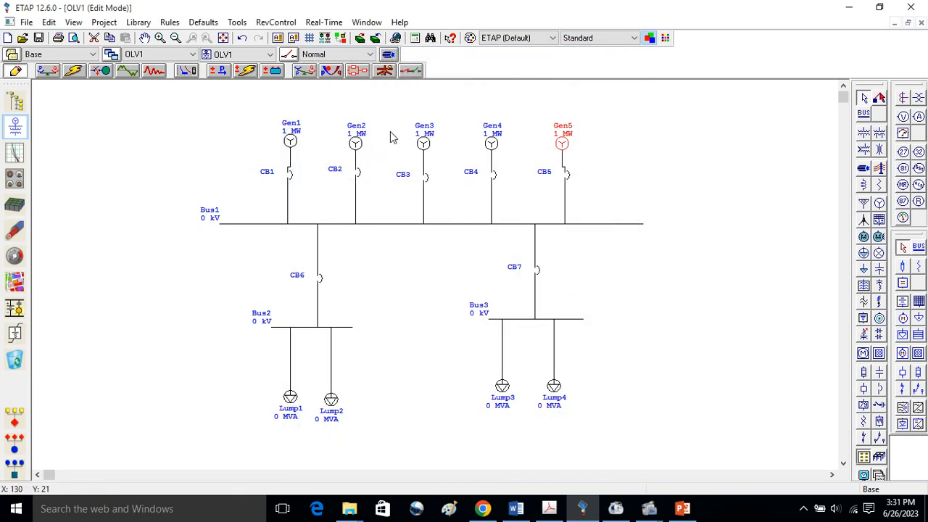
- Set Gen1's rated voltage to 0.4 kV in its rating data and apply the change
double_click(292, 138)
click(350, 88)
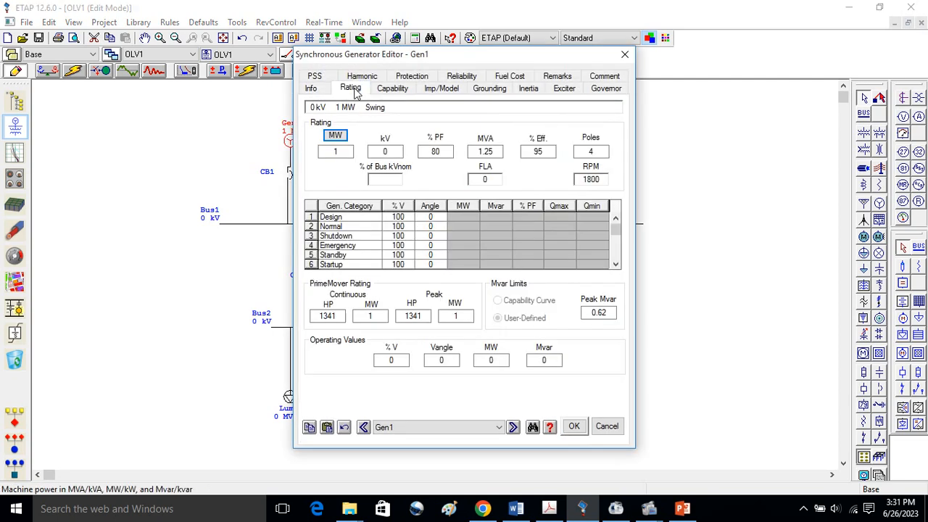
click(389, 153)
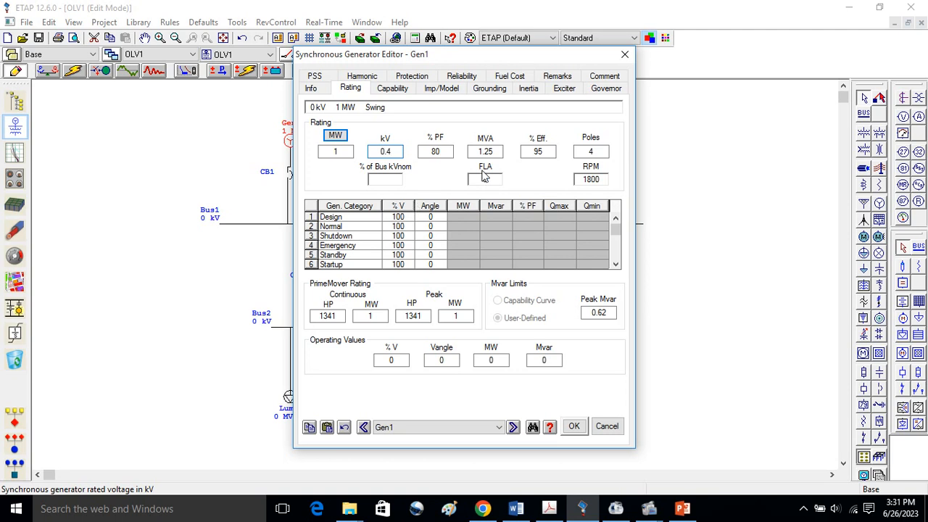
click(574, 426)
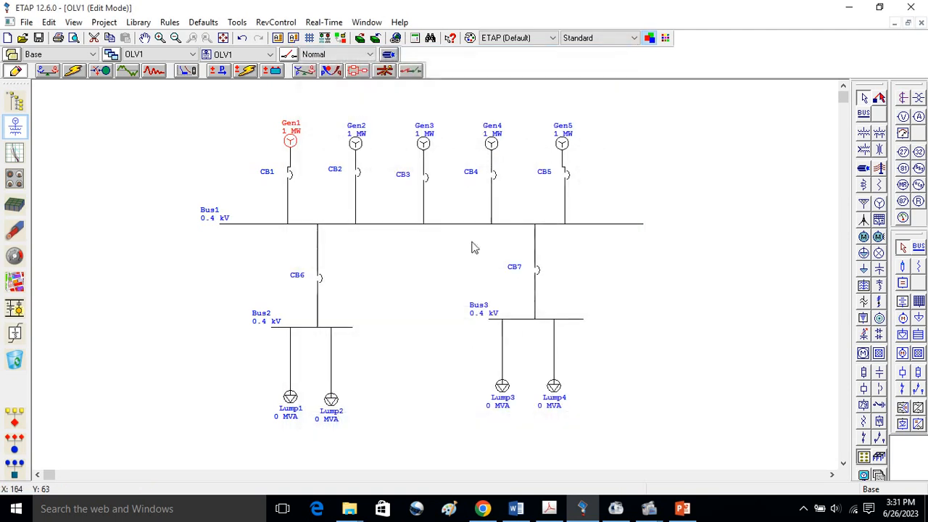
- Check the rated voltage in generator Gen2's rating data and close it without changes
double_click(356, 145)
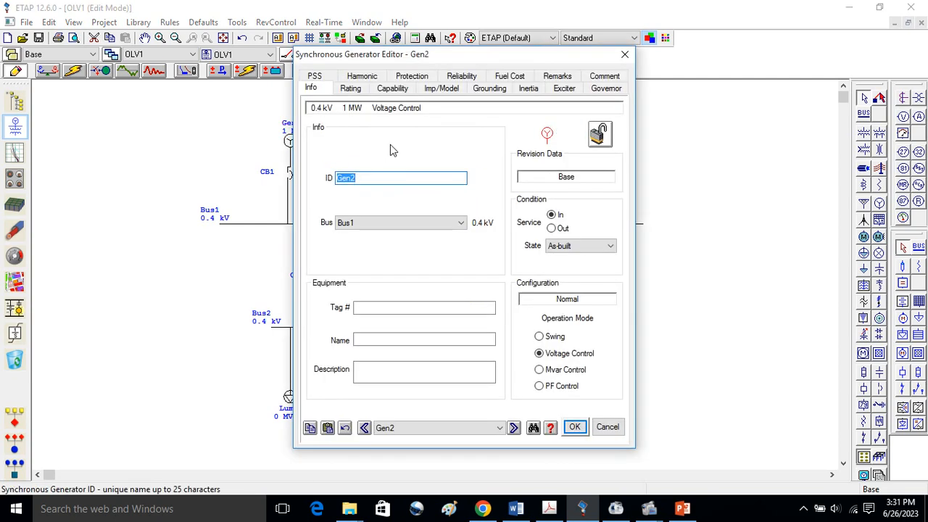
click(351, 88)
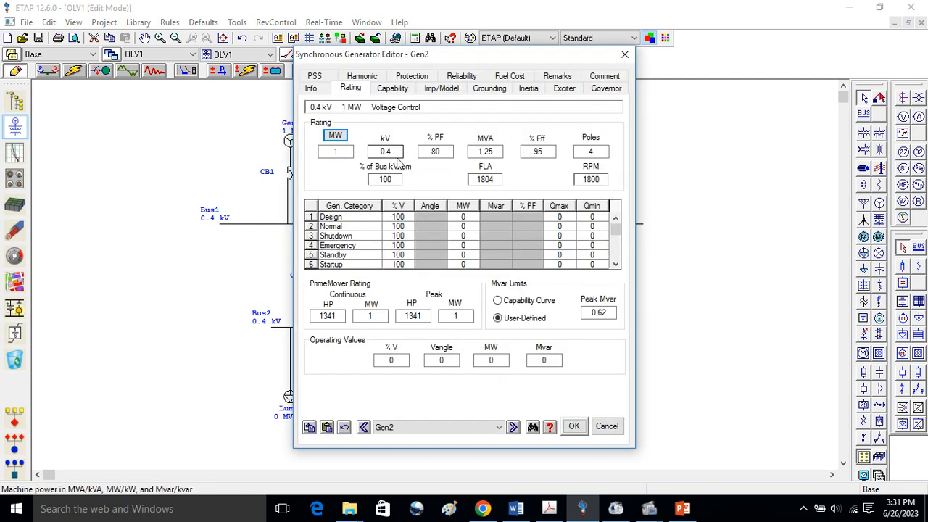
click(602, 429)
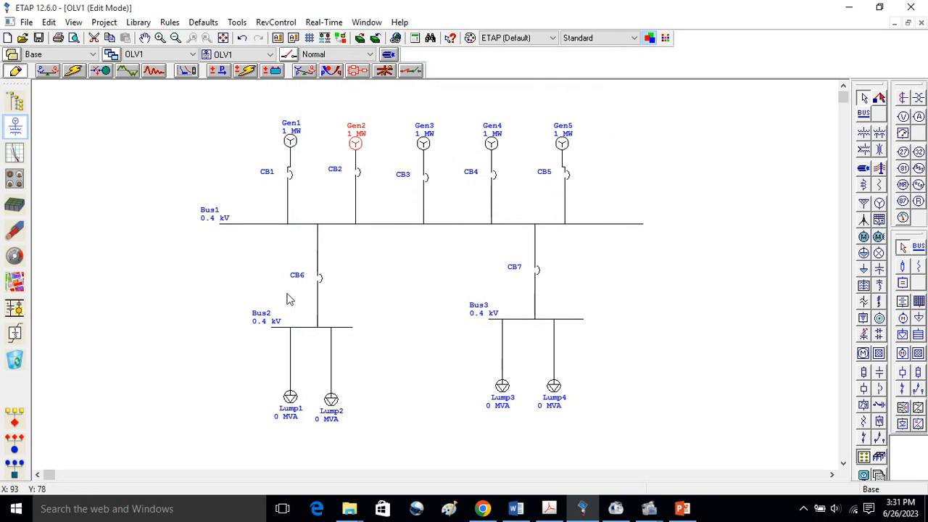
- Set breaker CB1's continuous current to 2000 A and its rated voltage to 0.48 kV, and apply the ratings
click(291, 181)
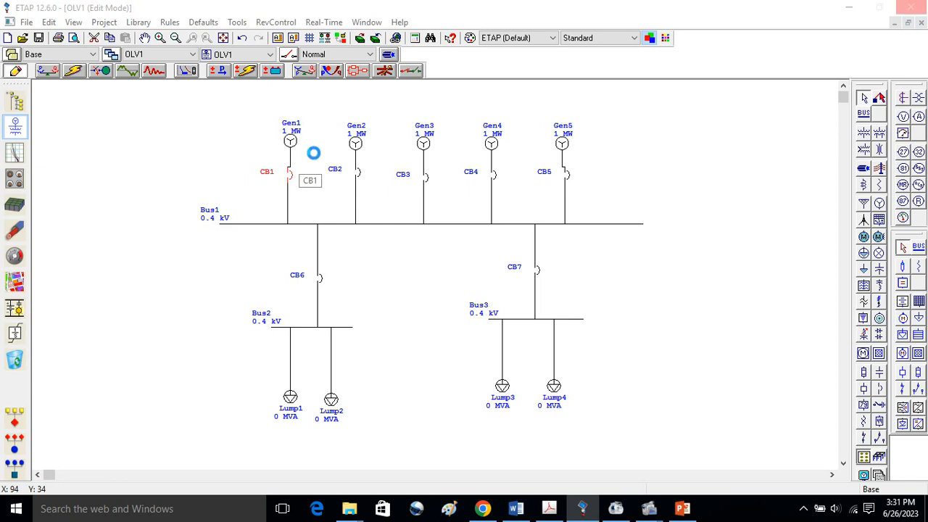
click(428, 209)
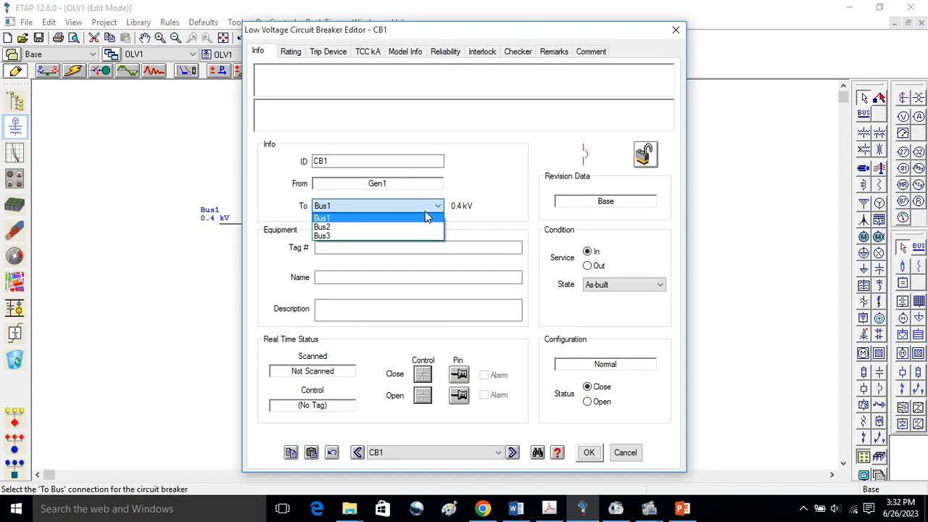
click(285, 190)
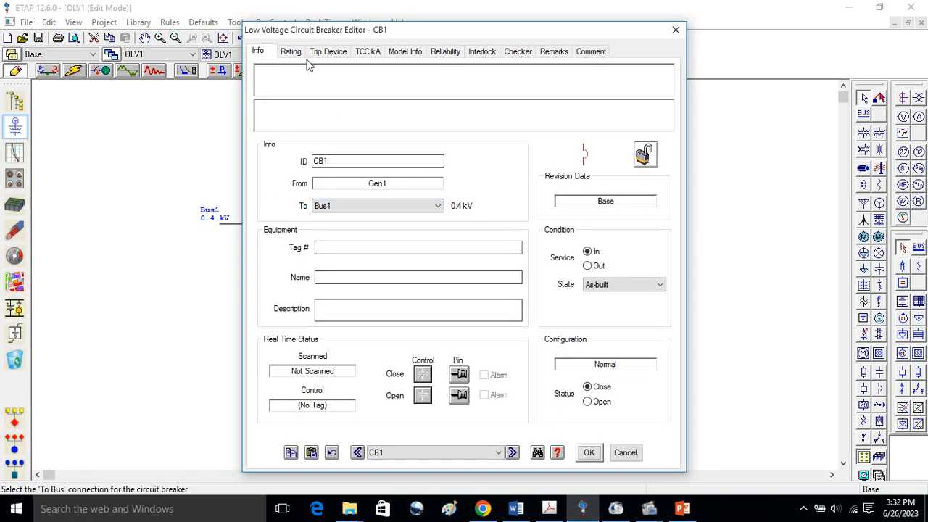
click(290, 52)
click(418, 300)
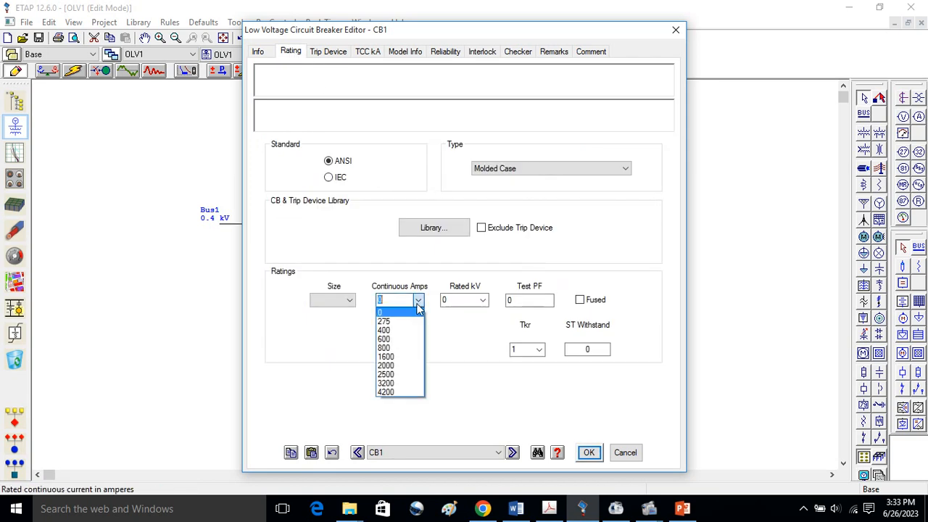
click(391, 366)
click(482, 301)
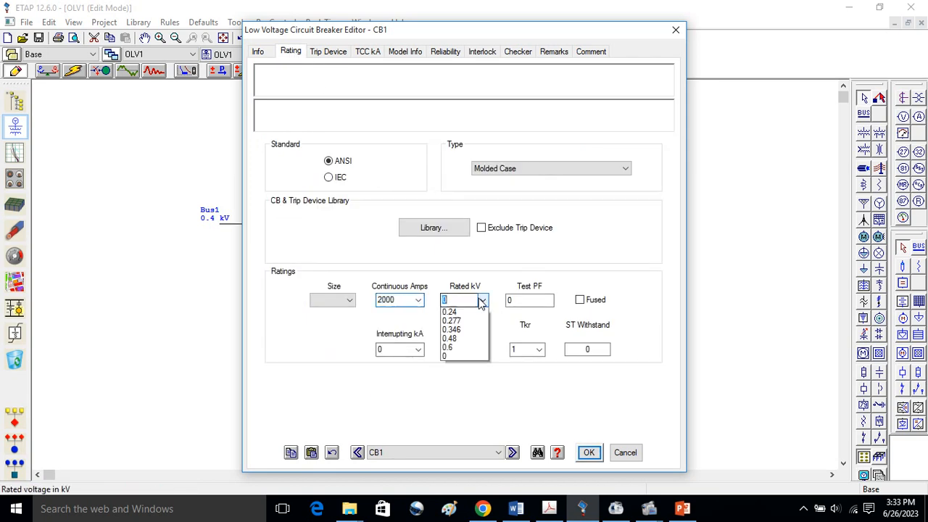
click(457, 349)
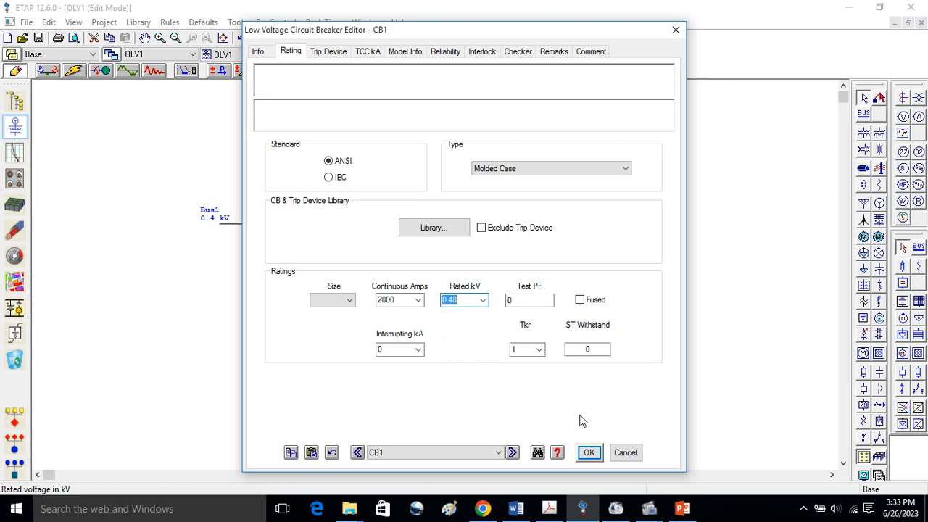
click(588, 453)
- Give breaker CB2 a continuous current of 2000 A and a rated voltage of 0.48 kV
double_click(359, 176)
click(290, 51)
click(418, 300)
click(391, 365)
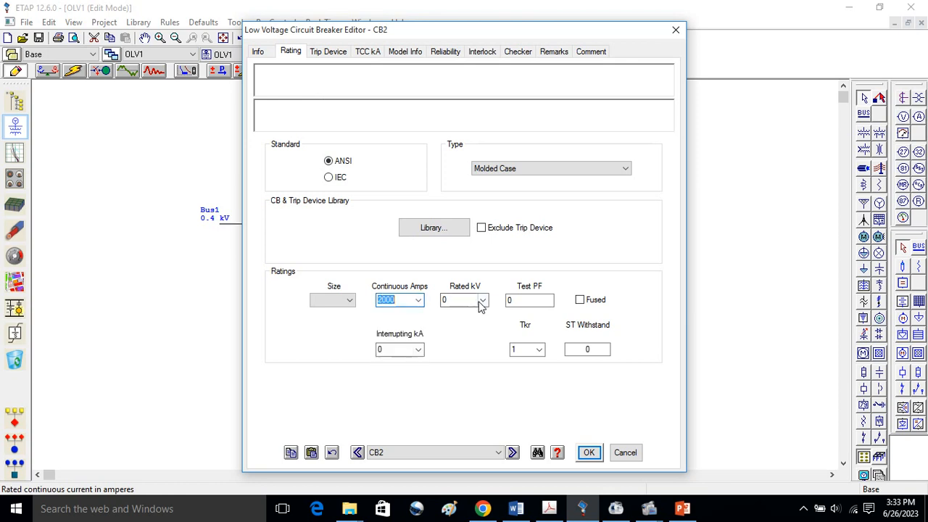
click(482, 300)
click(455, 348)
click(589, 453)
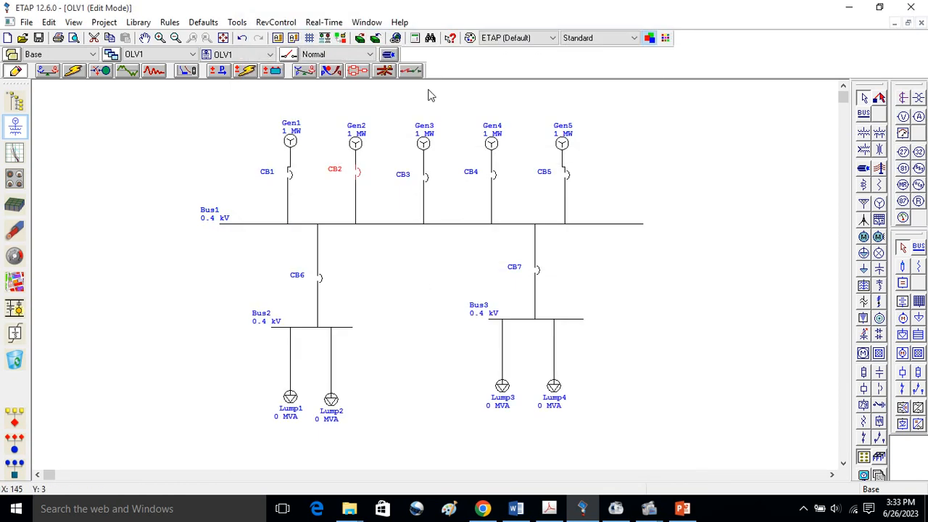
- Check the rating data of generator Gen3 and close it without changes
double_click(420, 139)
click(352, 89)
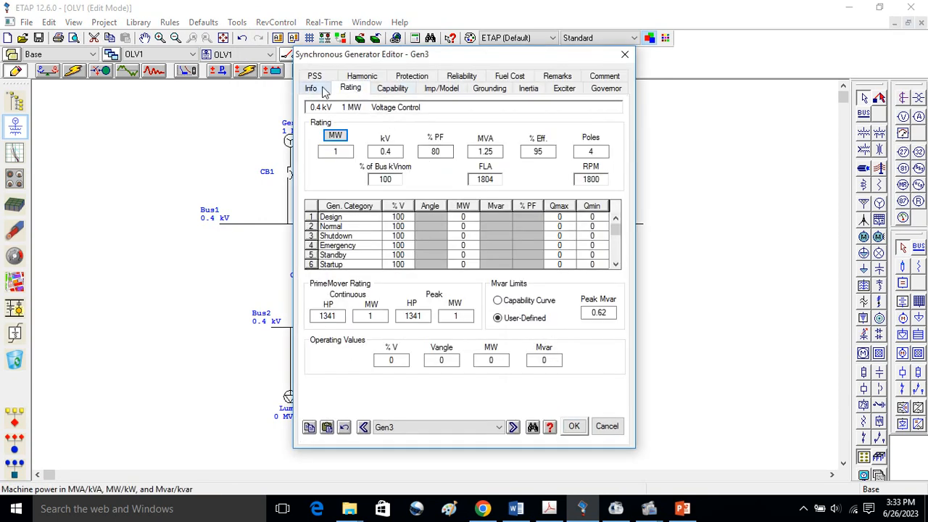
click(624, 55)
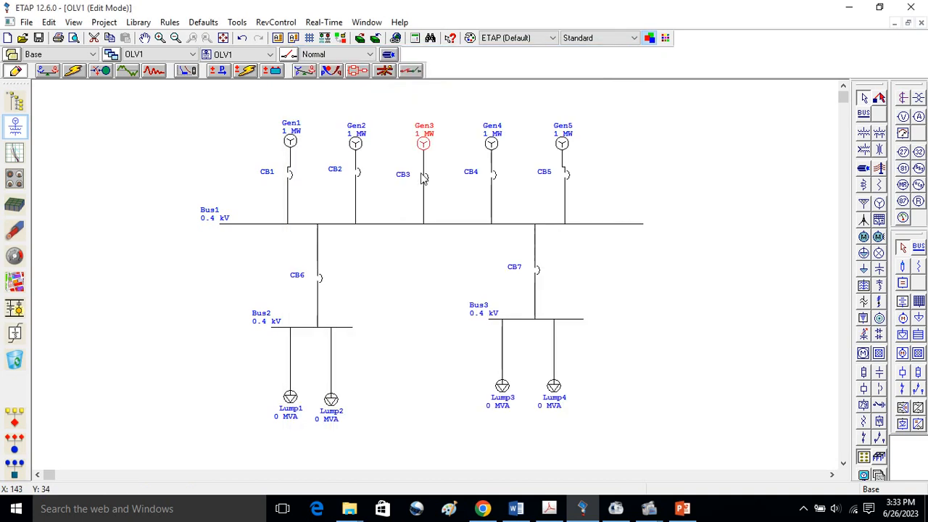
- Rate breaker CB3 at 2000 A continuous current and 0.48 kV, and apply the settings
double_click(425, 179)
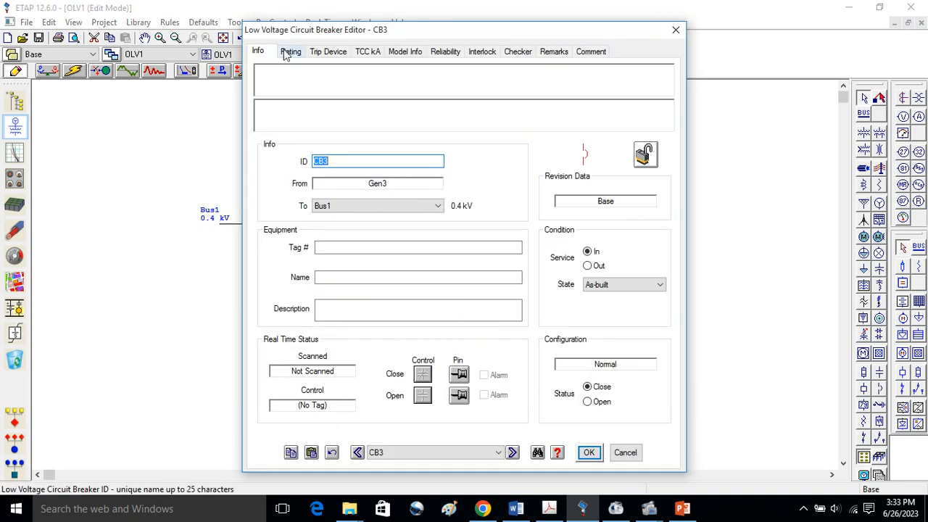
click(291, 51)
click(419, 300)
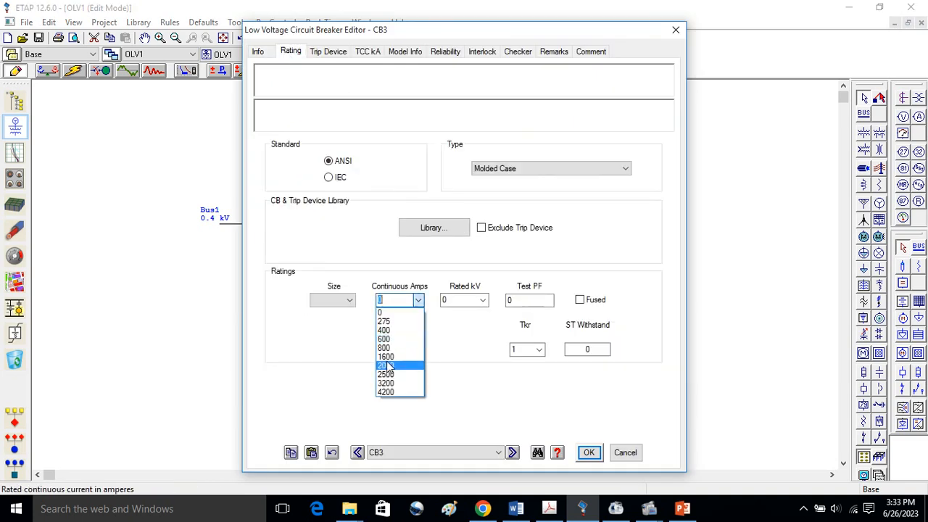
click(387, 367)
click(483, 300)
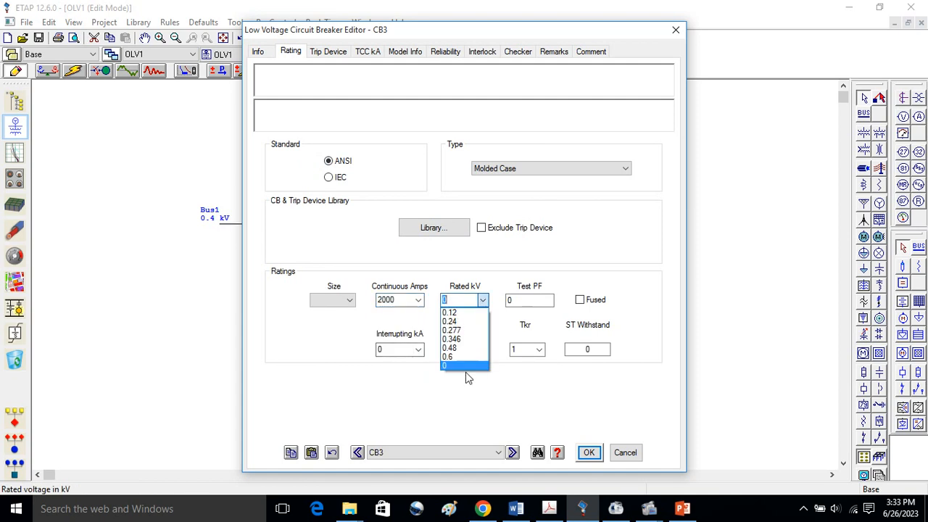
click(450, 348)
click(588, 452)
- Set the ratings of breaker CB4 to 2000 continuous amps and 0.48 kV rated voltage
double_click(494, 175)
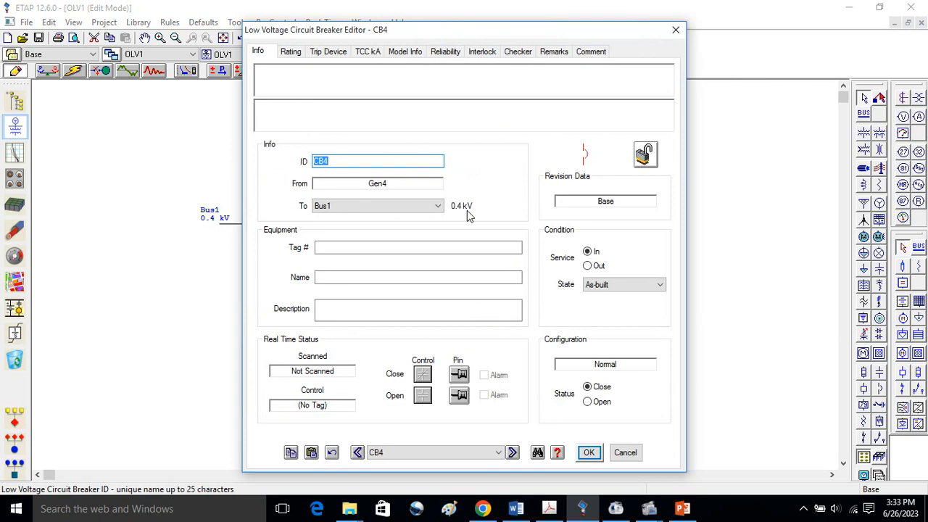
click(291, 52)
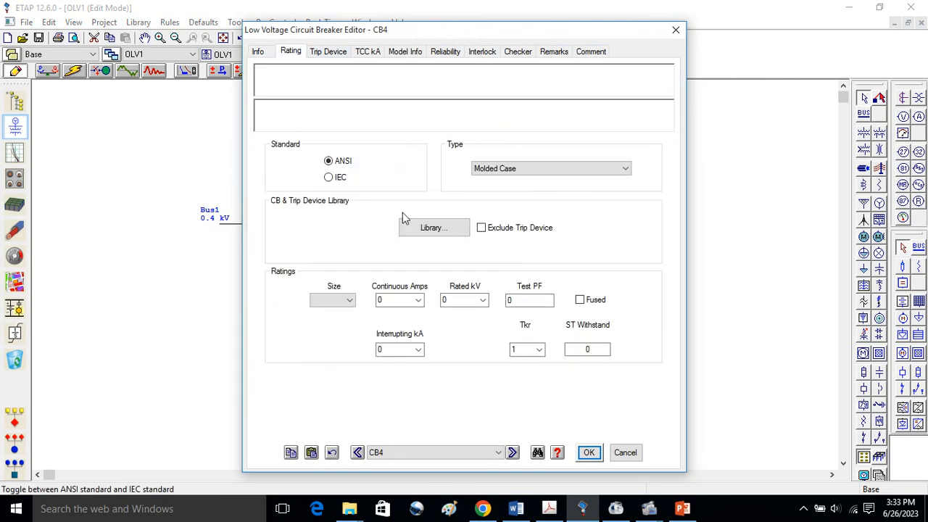
click(418, 300)
click(402, 368)
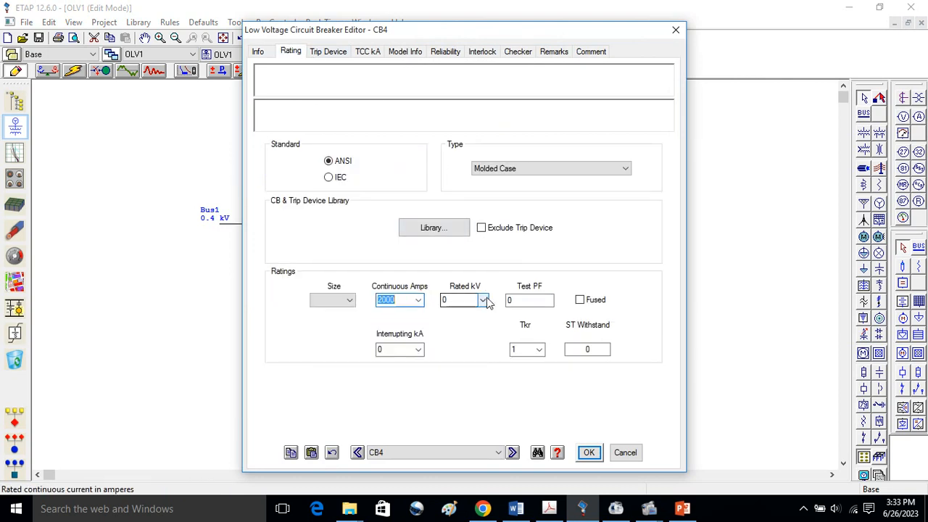
click(482, 300)
click(471, 352)
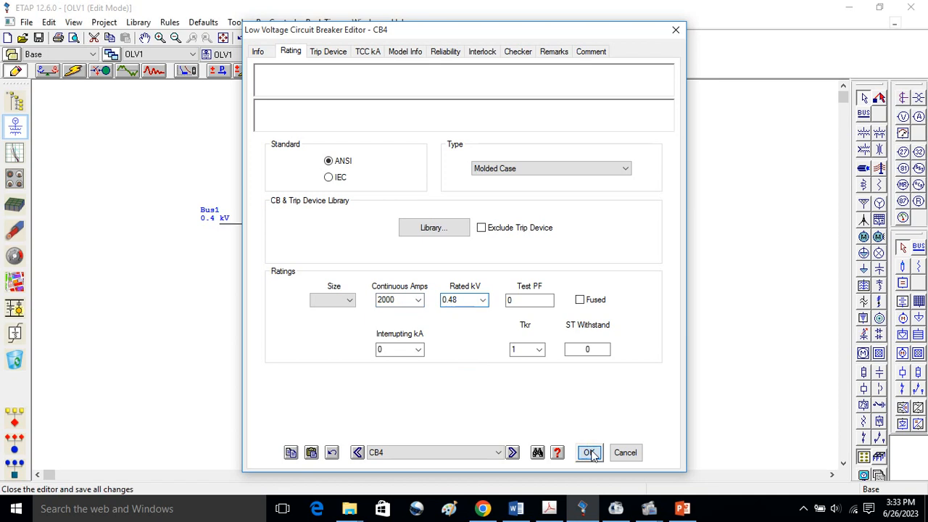
click(589, 452)
- Set breaker CB5 below generator Gen5 to 2000 A continuous current and 0.48 kV rated voltage
double_click(566, 178)
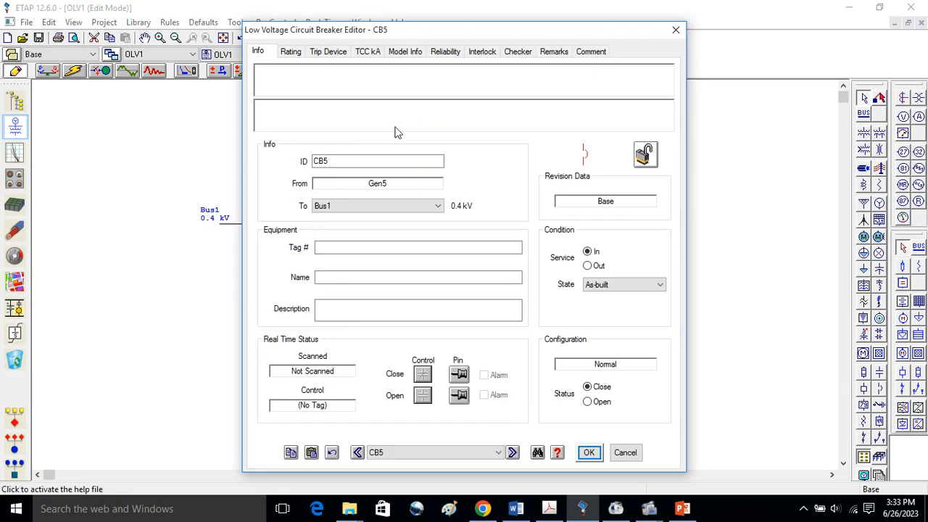
click(293, 52)
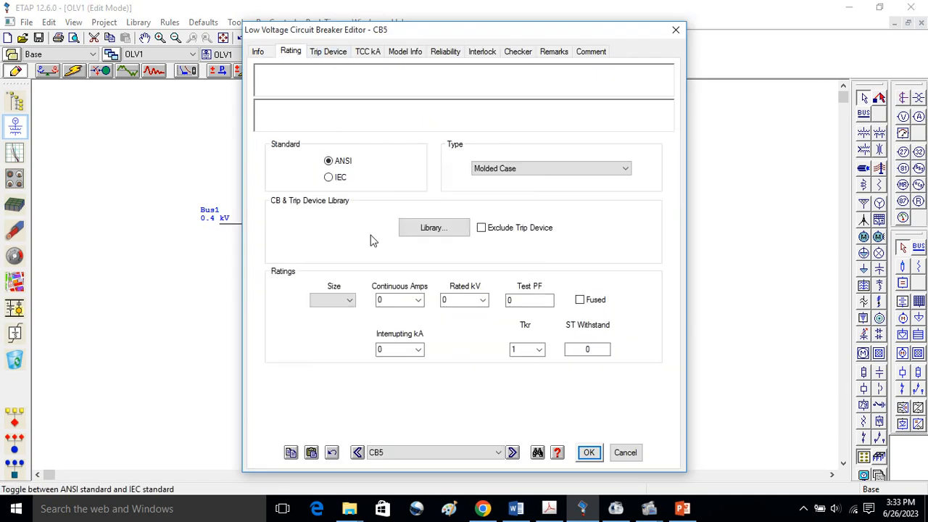
click(419, 301)
click(396, 366)
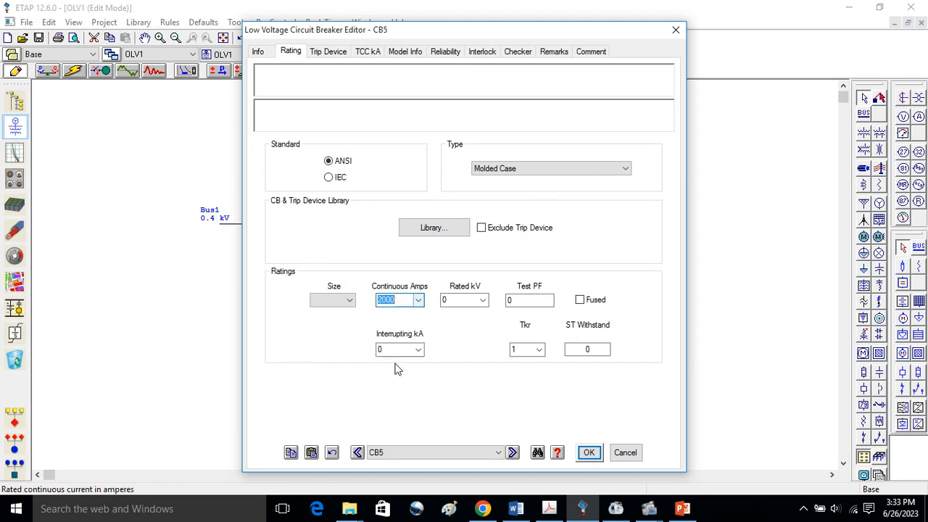
click(483, 300)
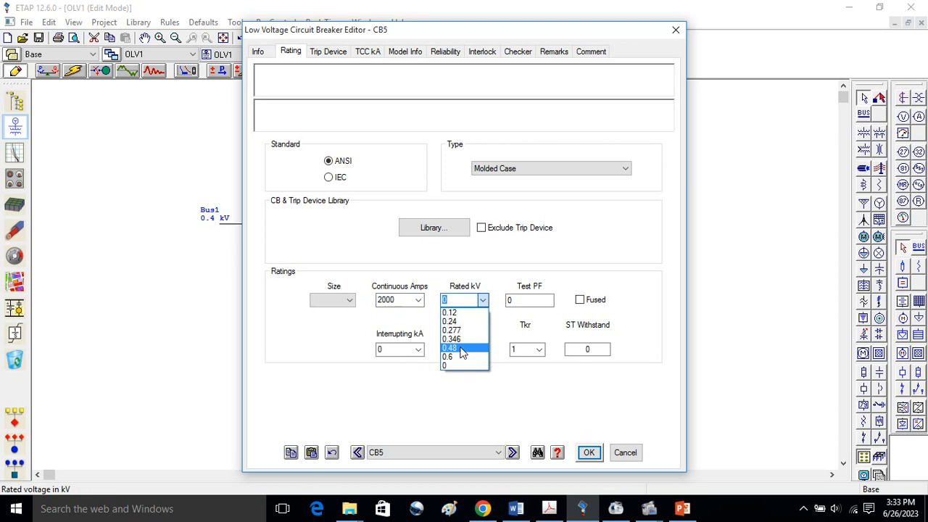
click(462, 350)
click(588, 453)
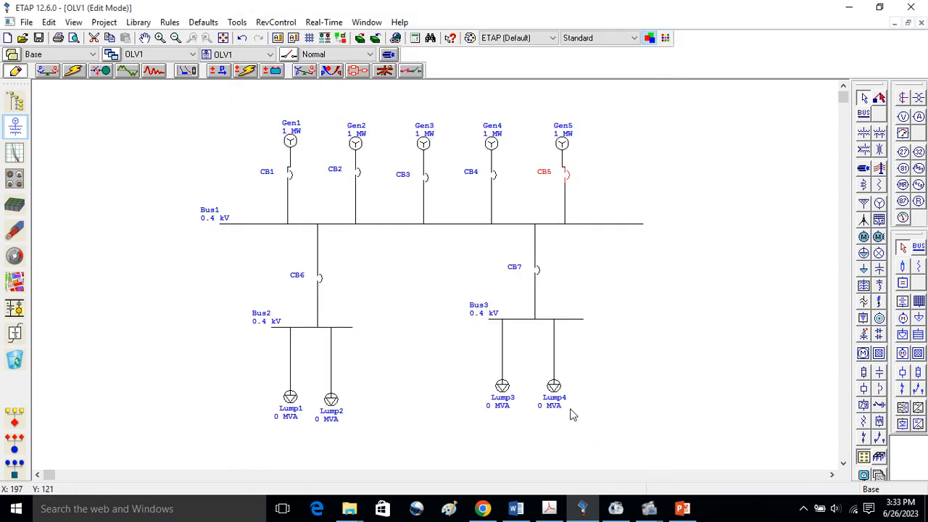
- Set feeder breaker CB6 between Bus1 and Bus2 to 4200 A continuous current and 0.48 kV rated voltage
double_click(322, 282)
click(291, 51)
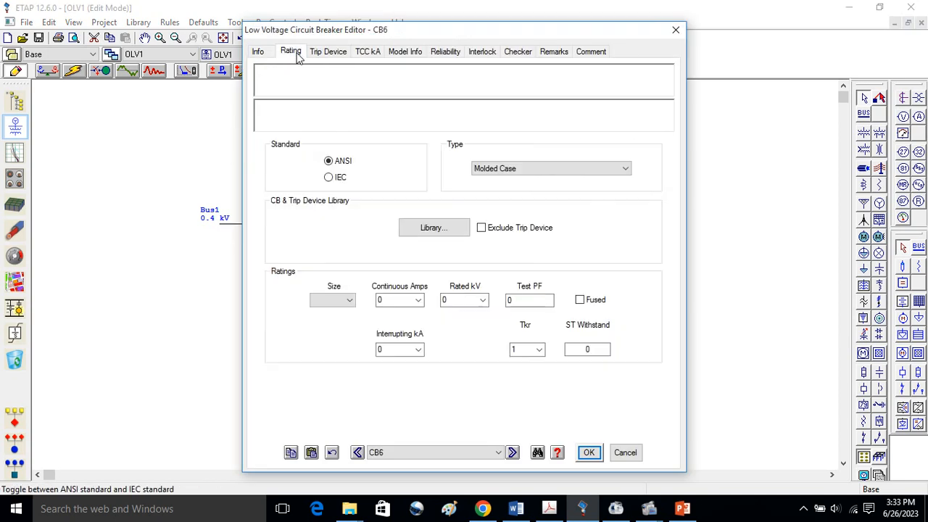
click(418, 300)
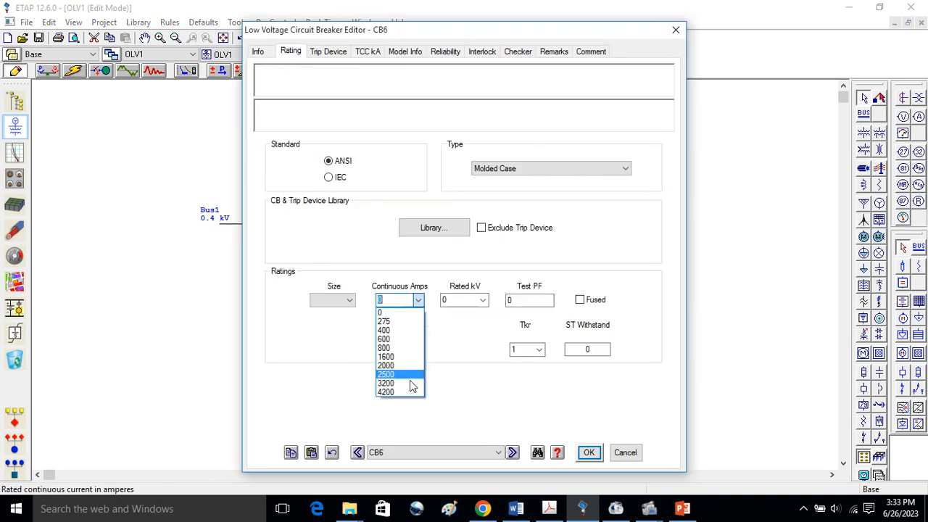
click(398, 398)
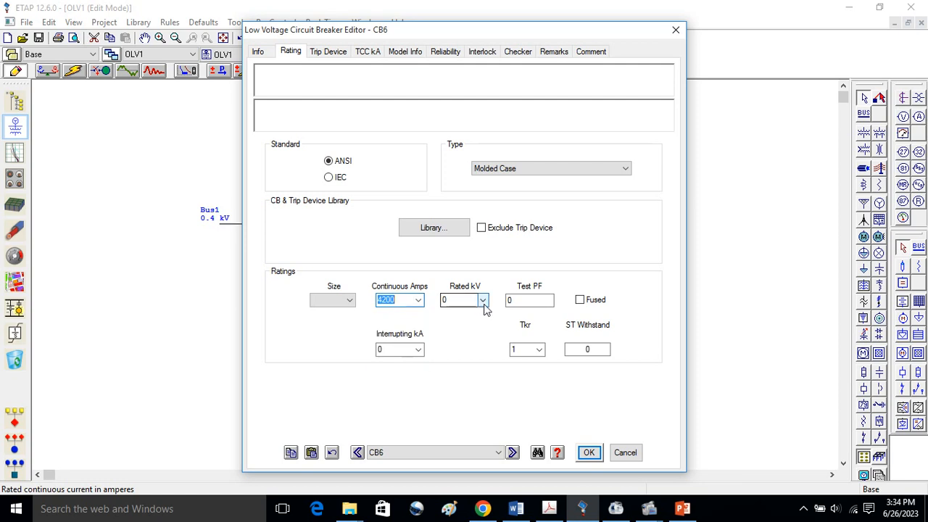
click(482, 300)
click(453, 347)
click(589, 452)
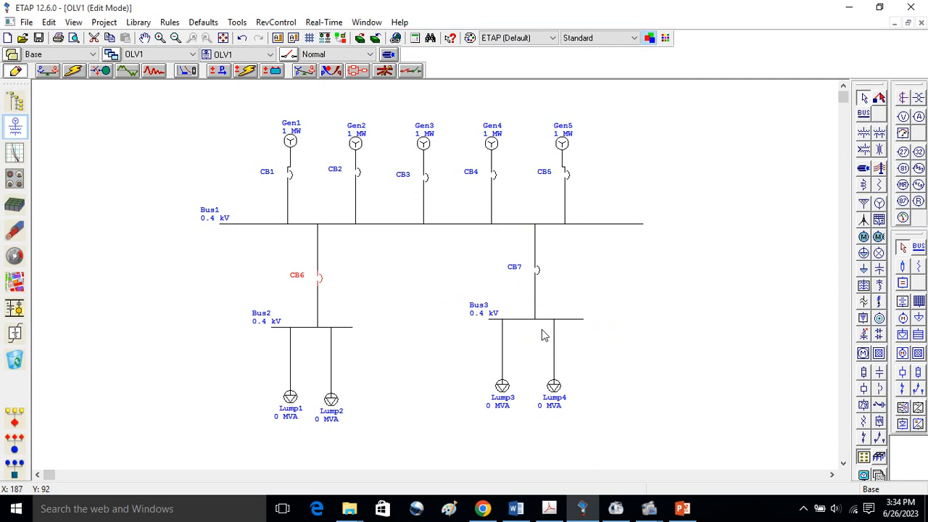
- Rate feeder breaker CB7 between Bus1 and Bus3 at 4200 A continuous current and 0.48 kV
click(534, 274)
double_click(535, 273)
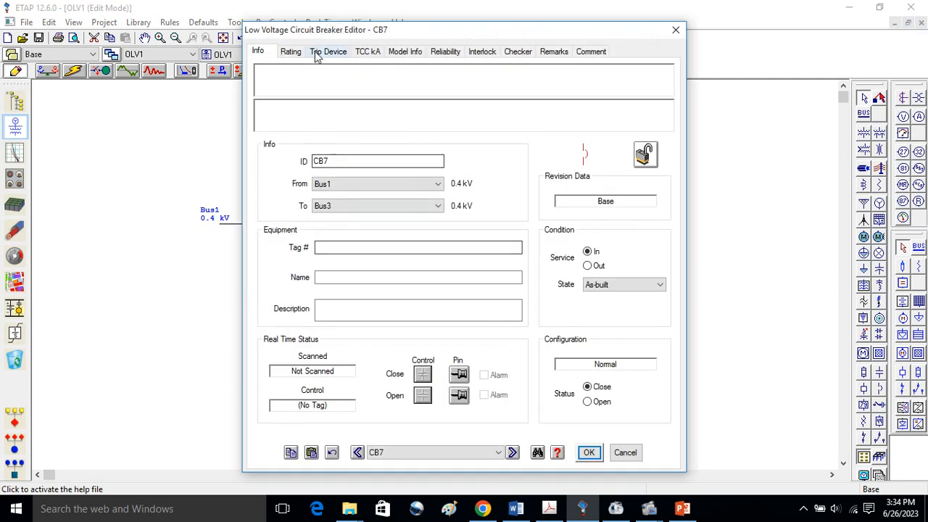
click(291, 52)
click(418, 300)
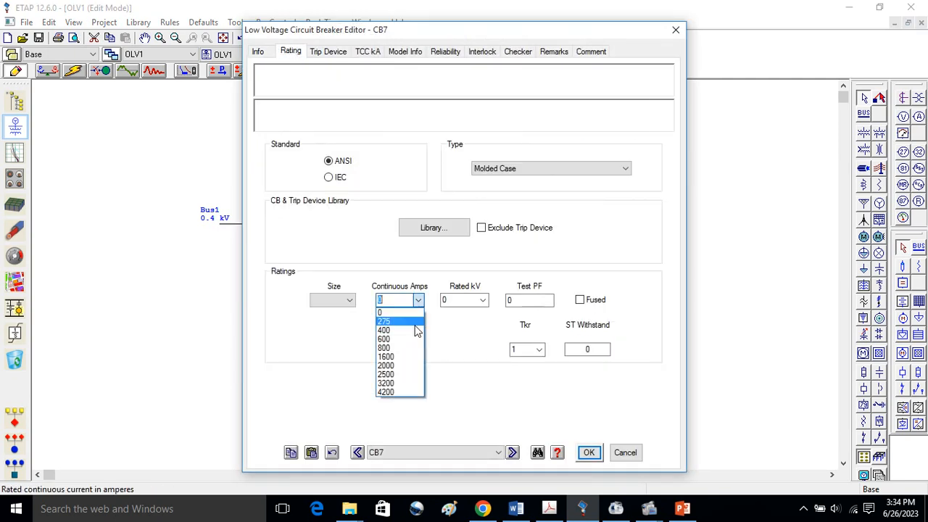
click(386, 392)
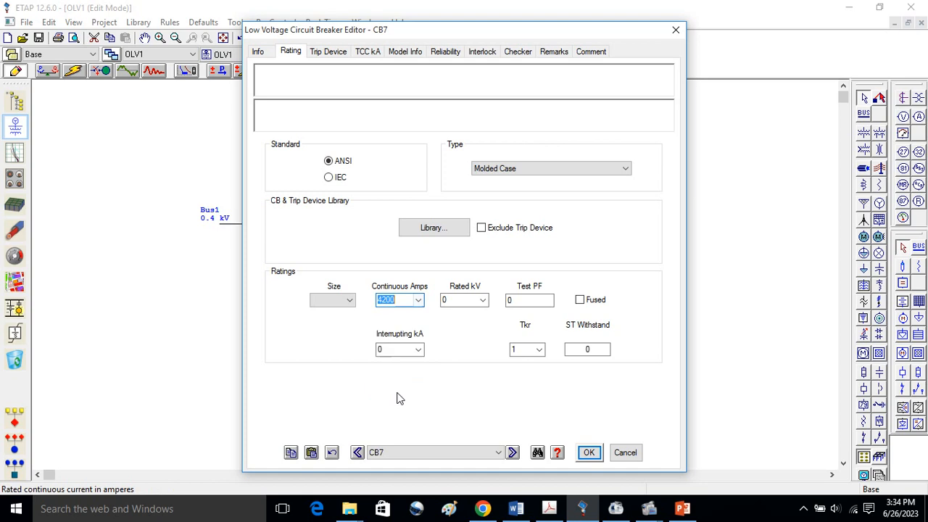
click(482, 300)
click(455, 355)
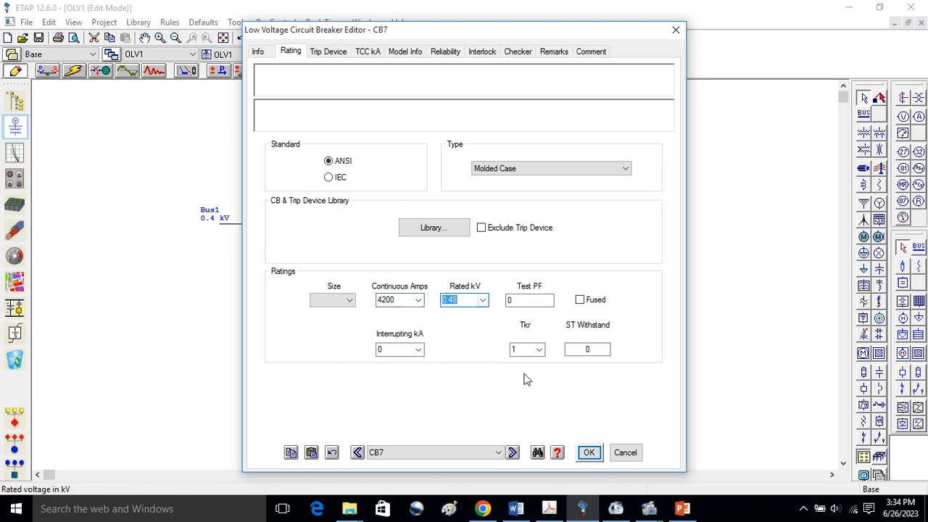
click(590, 454)
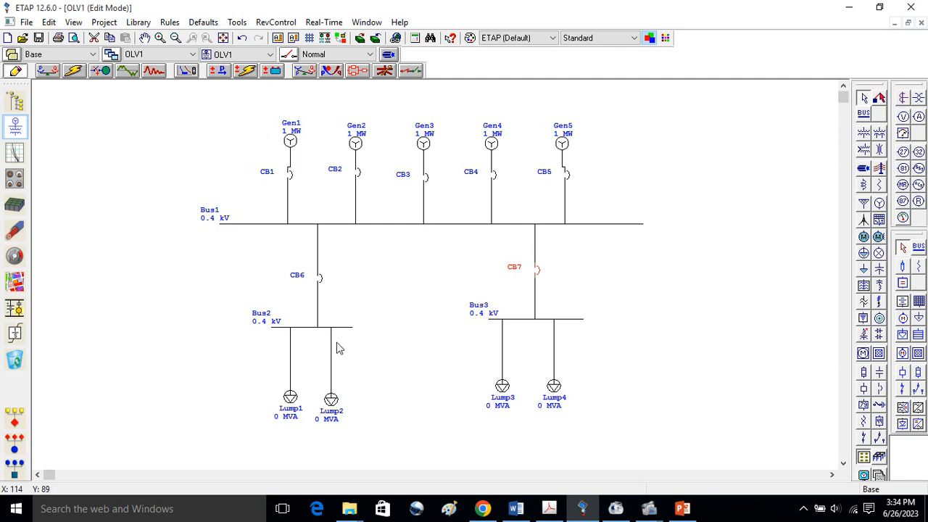
- Set the nameplate current rating of lumped load Lump1 to 800 A
click(289, 404)
double_click(289, 405)
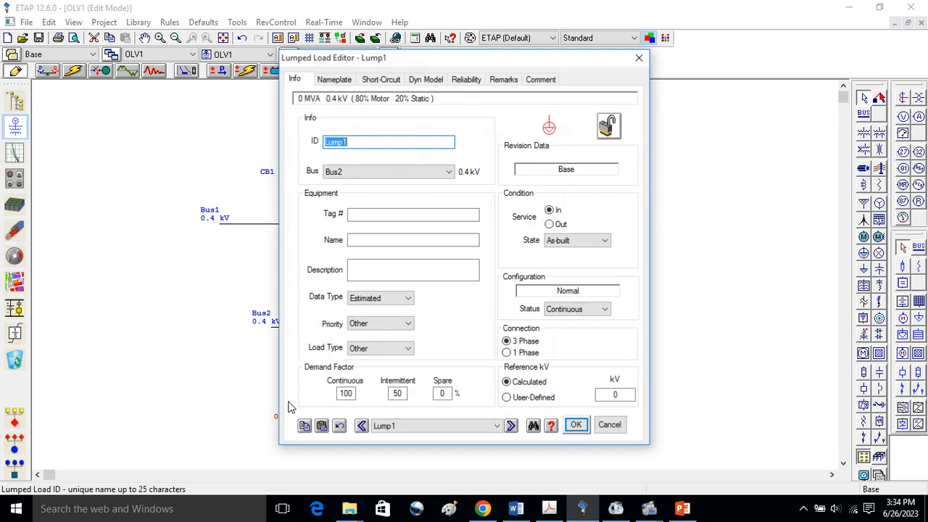
click(332, 82)
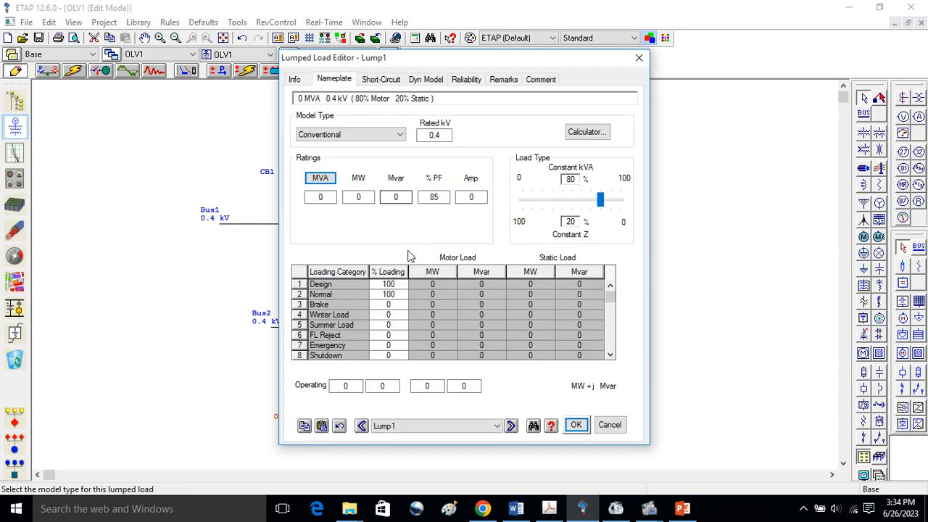
click(330, 198)
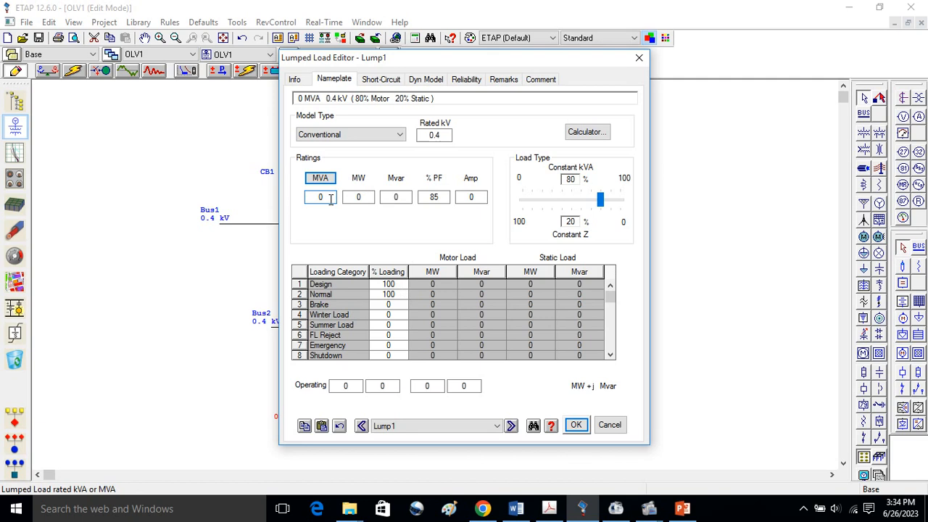
click(479, 197)
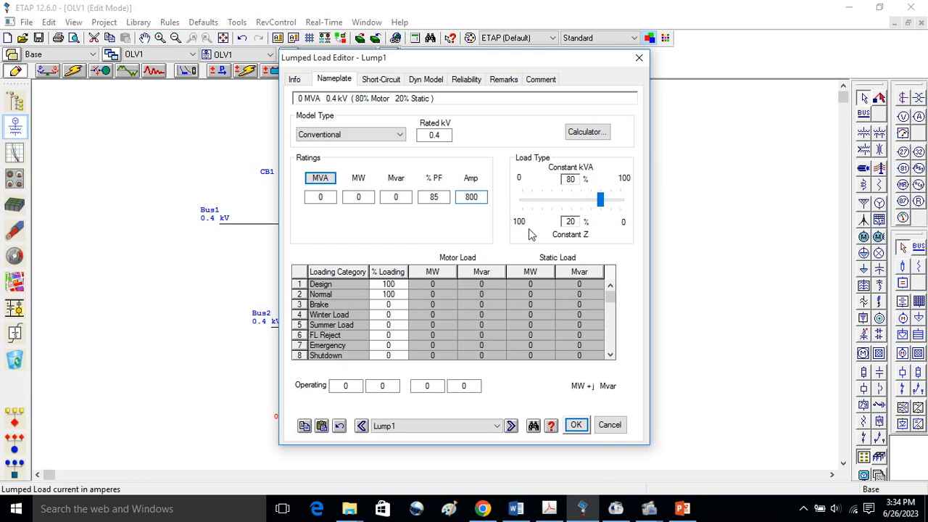
text(800)
click(584, 427)
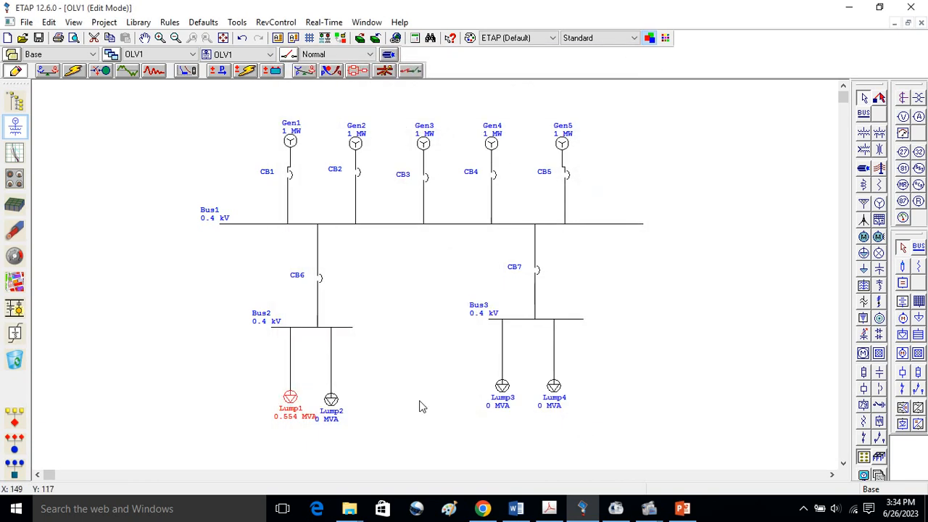
- Rate lumped load Lump2 on Bus2 at 960 A in its nameplate data
double_click(328, 407)
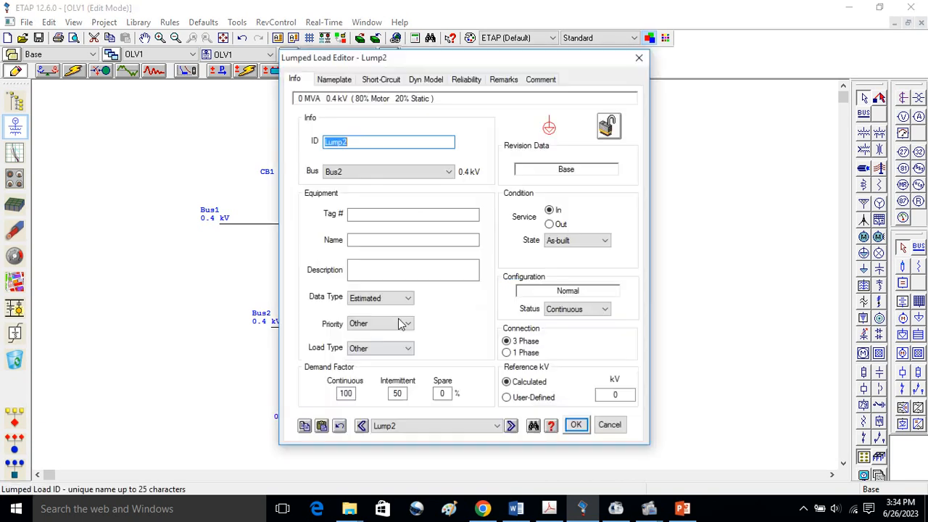
click(354, 79)
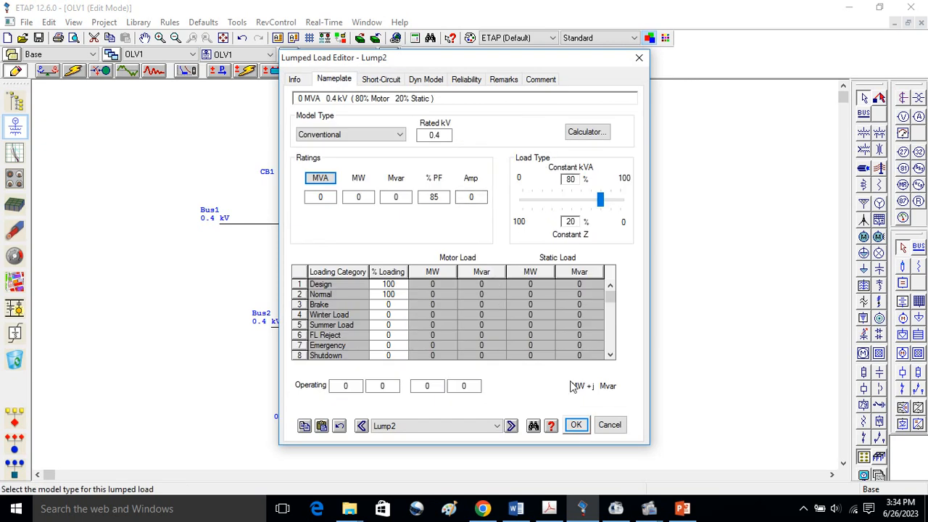
click(471, 196)
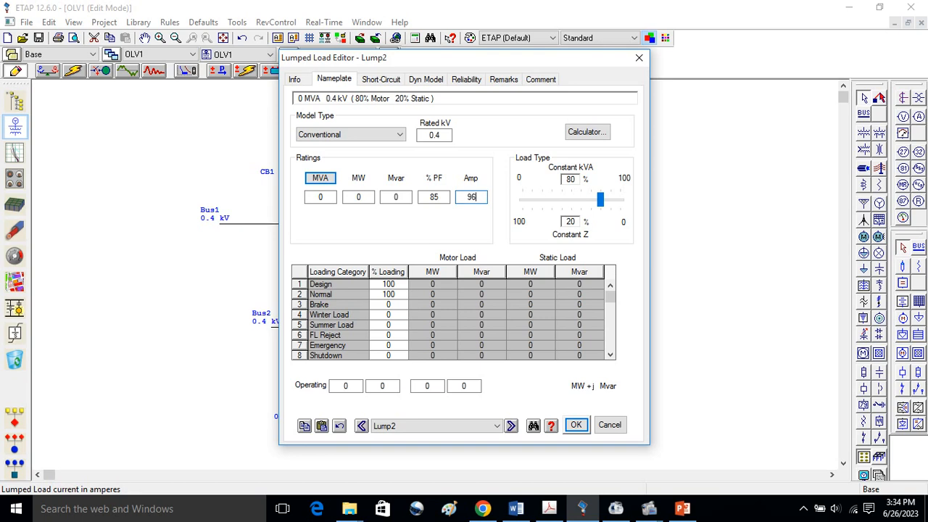
key(Tab)
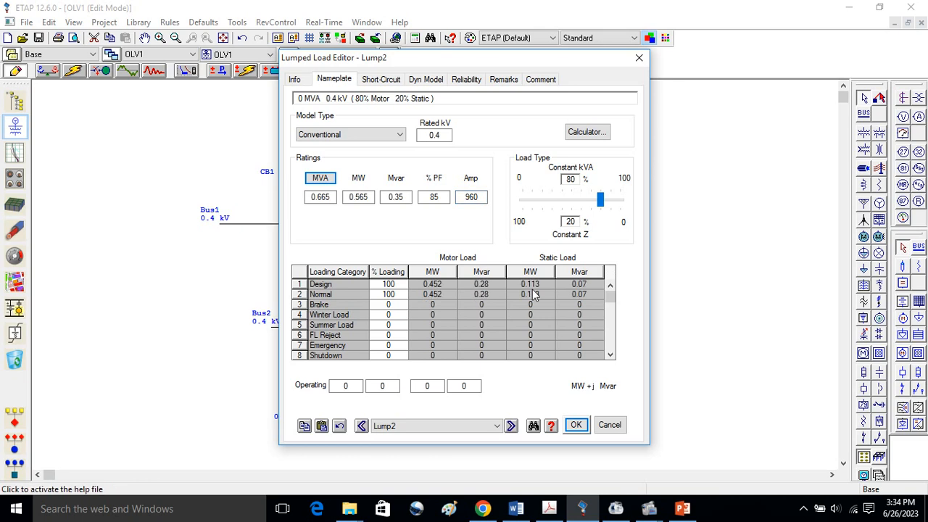
click(575, 425)
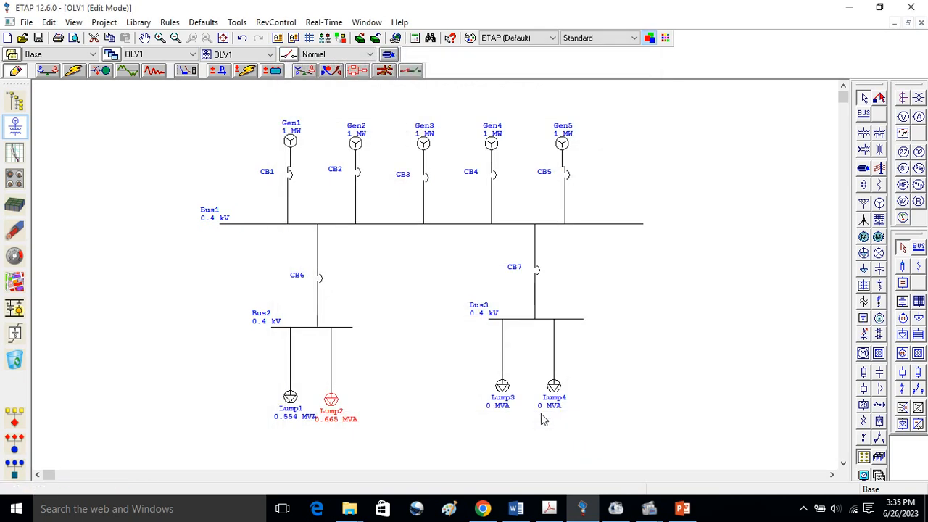
- Enter a nameplate current of 1200 A for lumped load Lump3 on Bus3
double_click(502, 385)
click(334, 79)
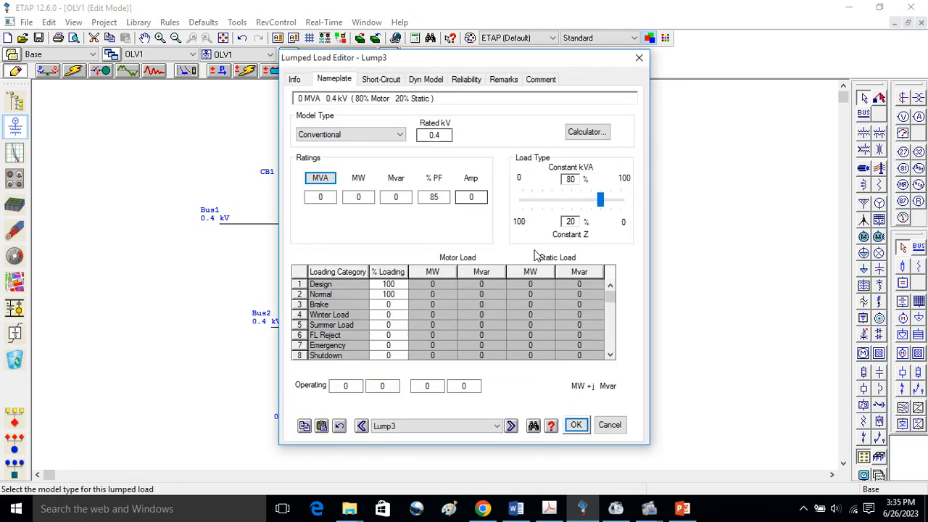
click(474, 198)
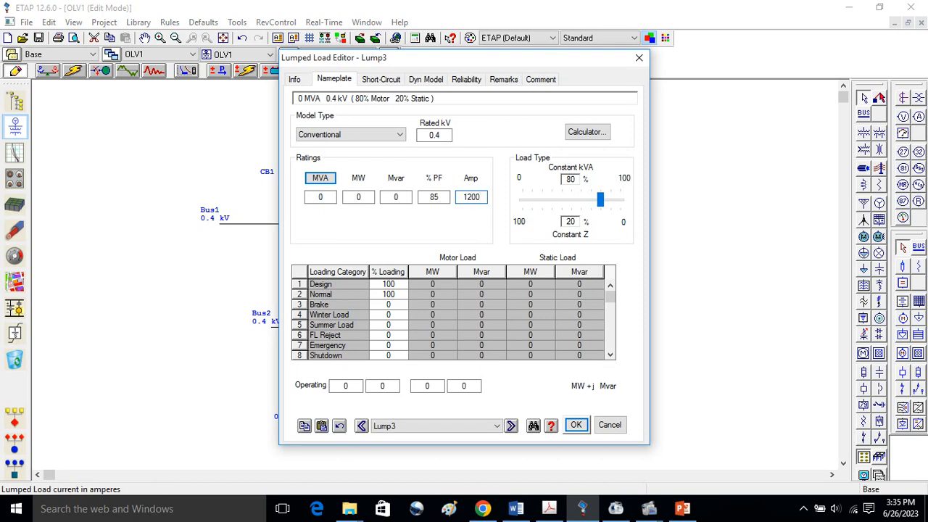
key(Tab)
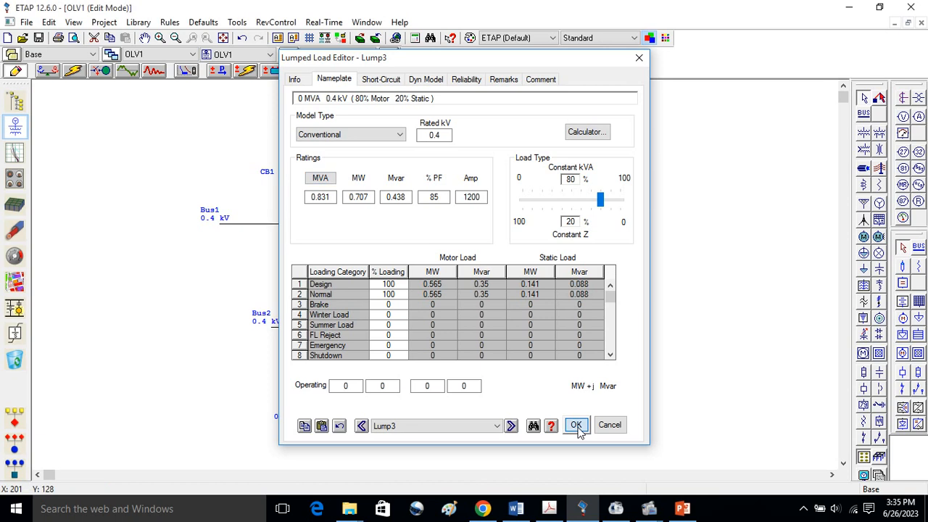
click(575, 426)
- Give lumped load Lump4 on Bus3 a nameplate current rating of 1300 A
double_click(555, 385)
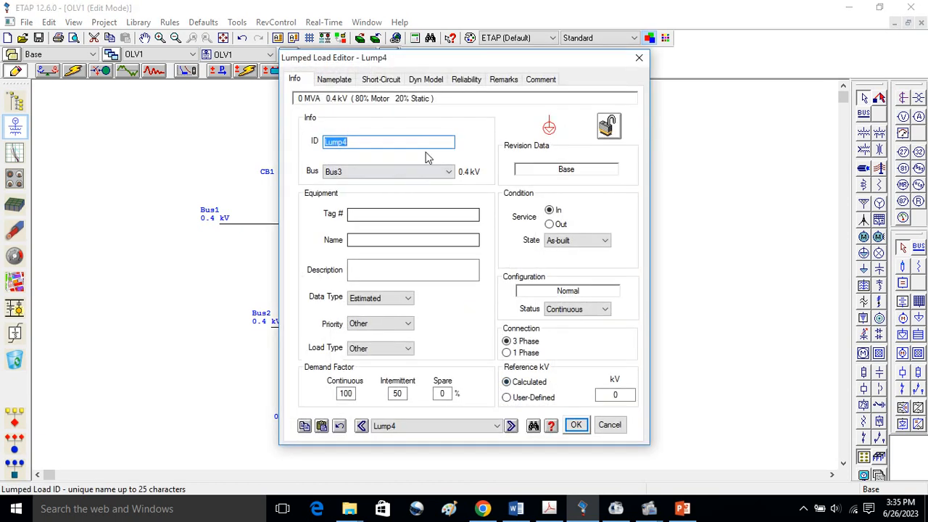
click(335, 80)
click(478, 197)
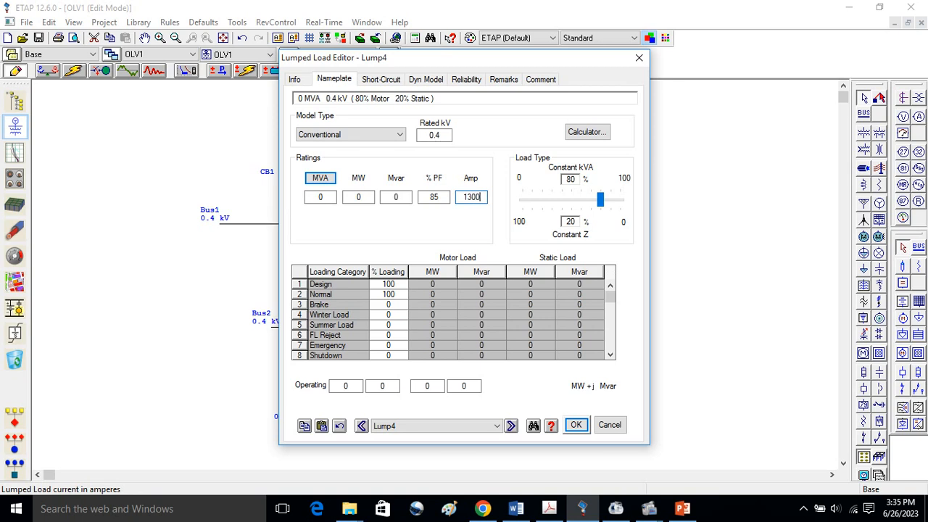
click(580, 425)
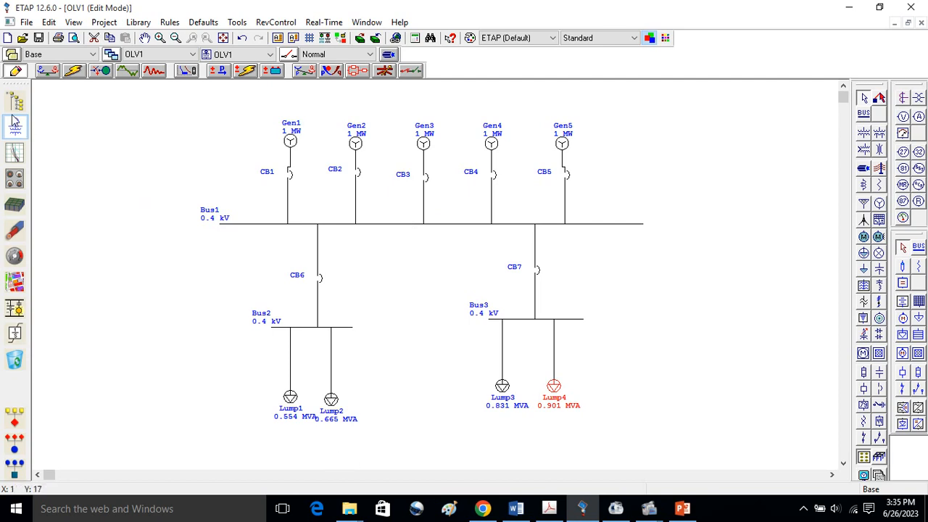
- Switch the one-line diagram to load flow analysis and run the load flow with the output file name Untitled
click(50, 72)
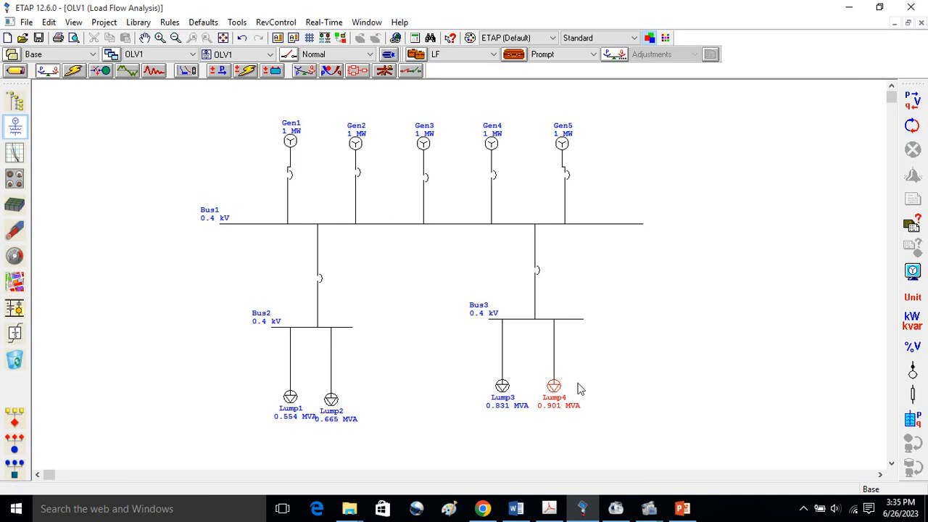
click(658, 441)
drag(419, 317, 418, 312)
click(702, 301)
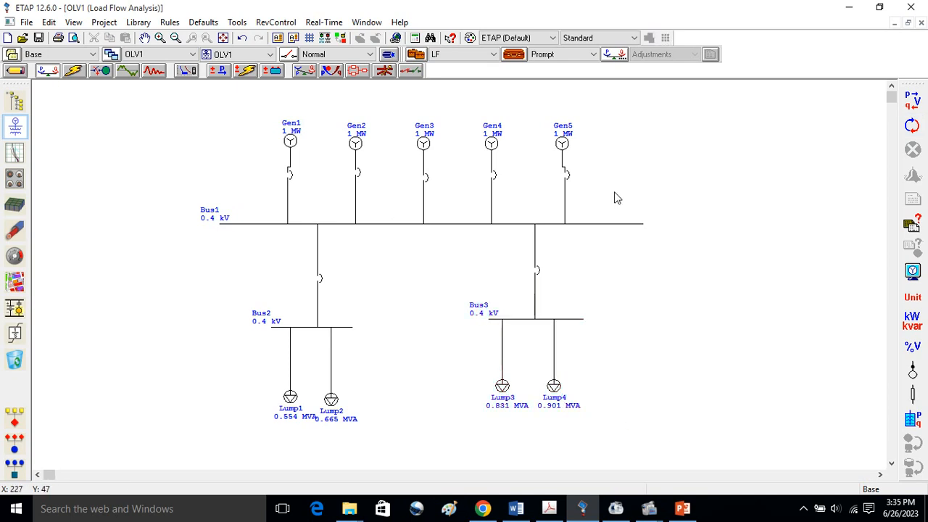
click(912, 100)
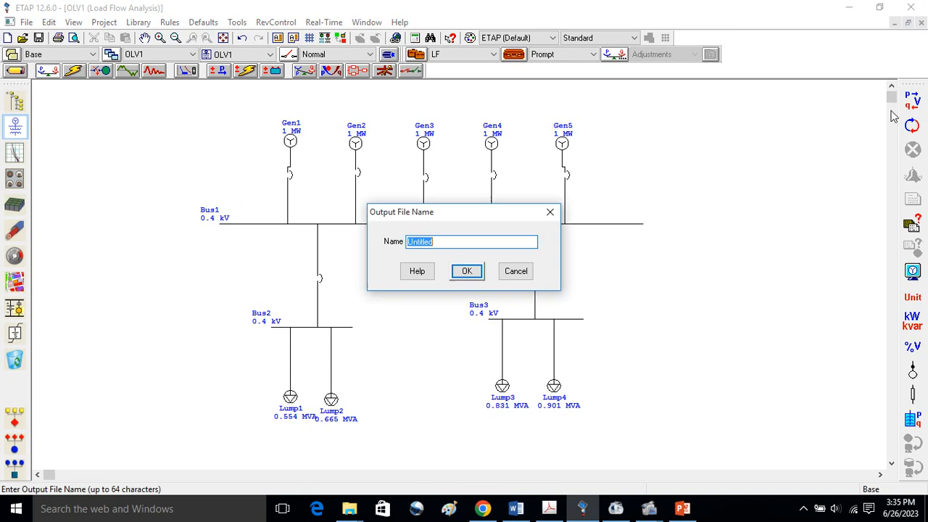
click(474, 268)
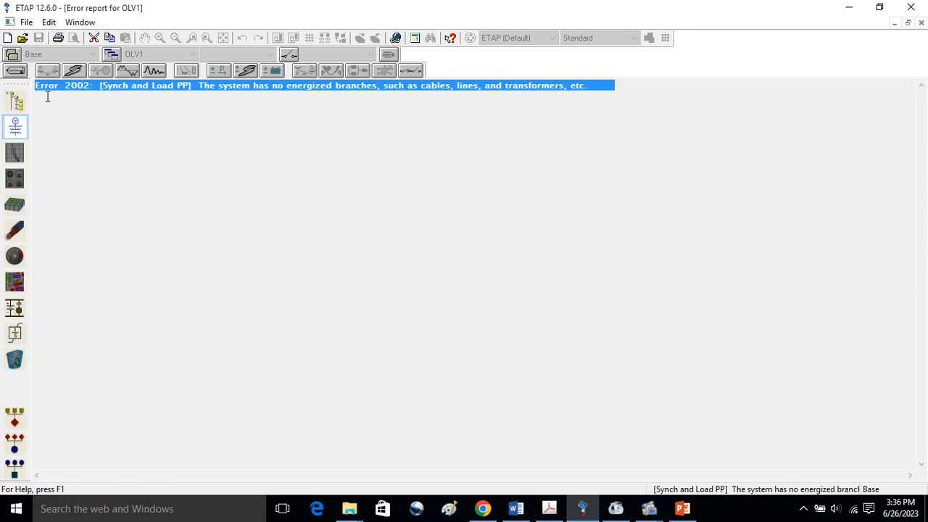
- Return from the error report to the one-line diagram and move the feeder breaker above Bus2 up closer to Bus1
click(15, 102)
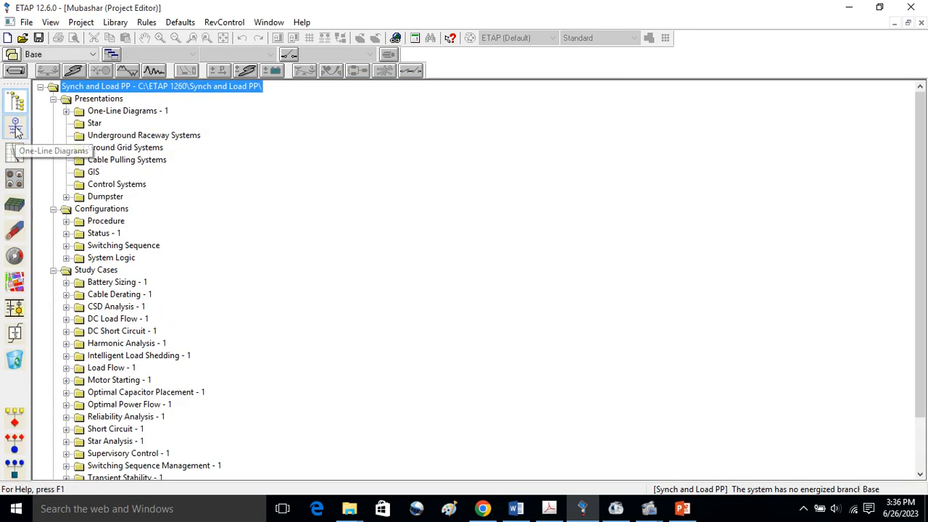
click(15, 129)
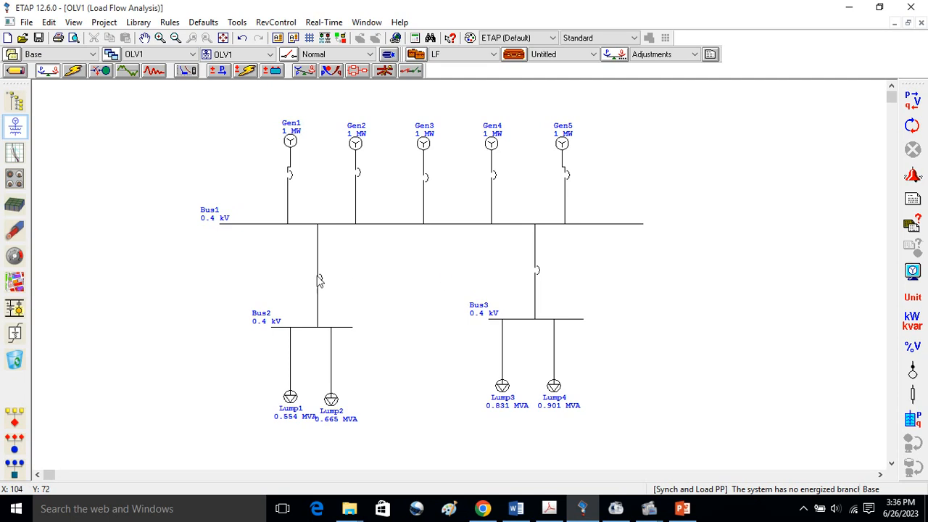
drag(321, 278, 321, 250)
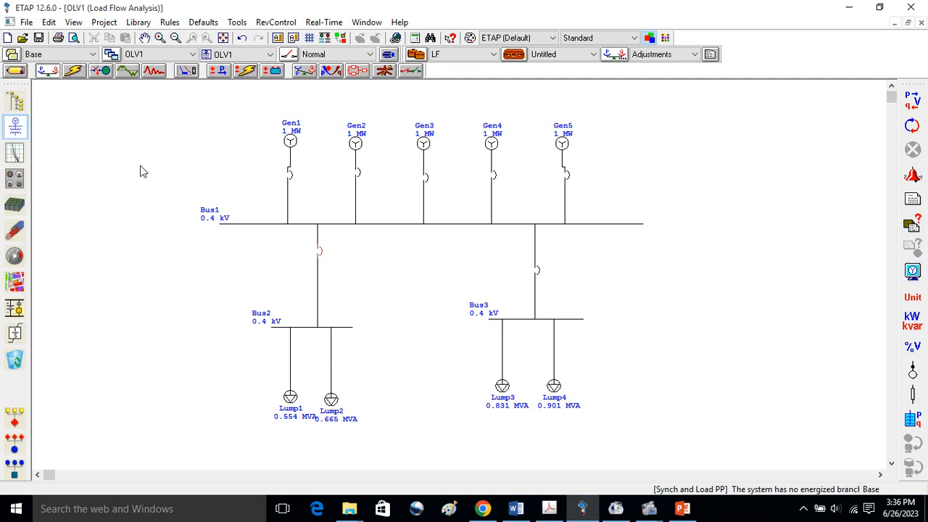
- Return to edit mode and insert a cable between breaker CB6 and Bus2, connecting it straight at both ends
click(15, 70)
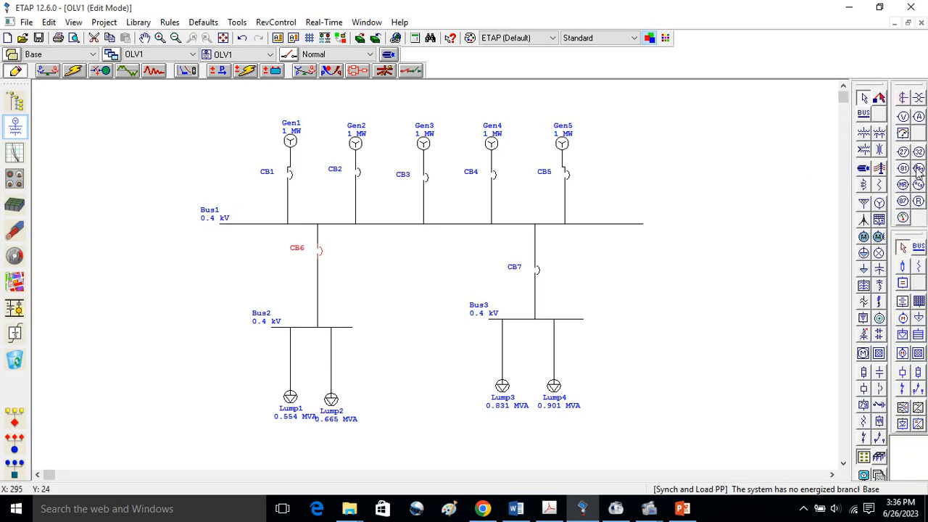
click(864, 168)
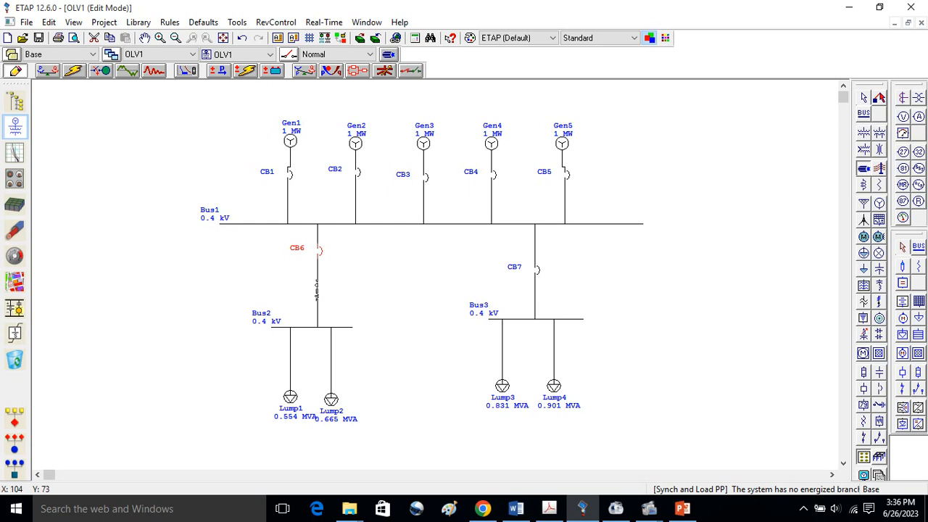
click(317, 290)
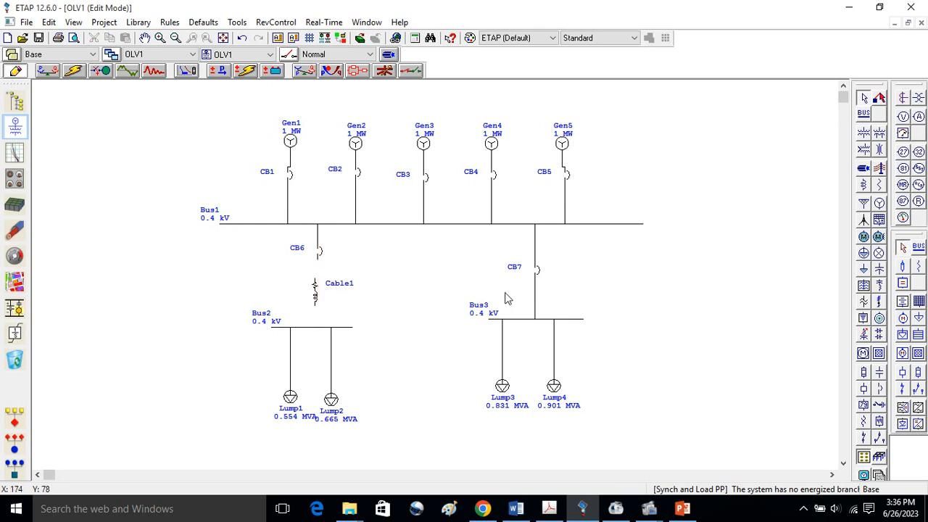
click(317, 294)
drag(317, 290, 316, 258)
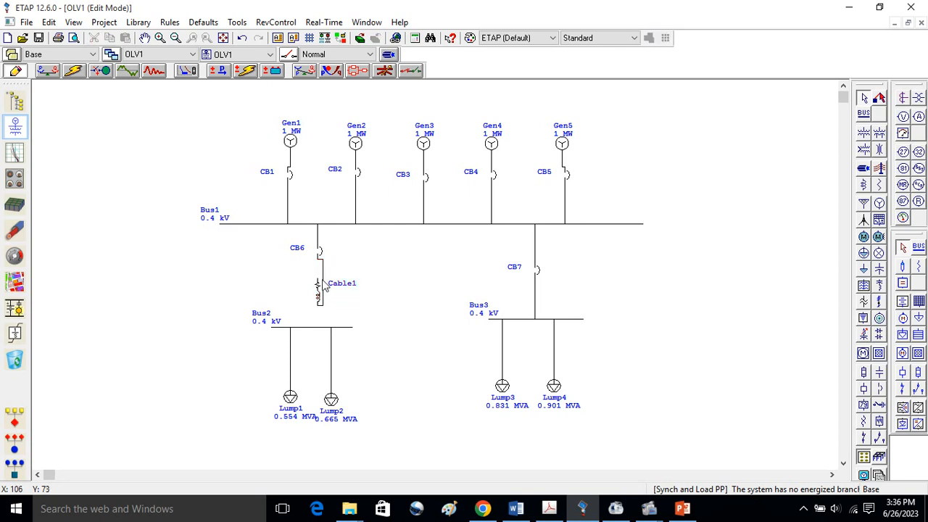
key(Delete)
drag(318, 279, 318, 258)
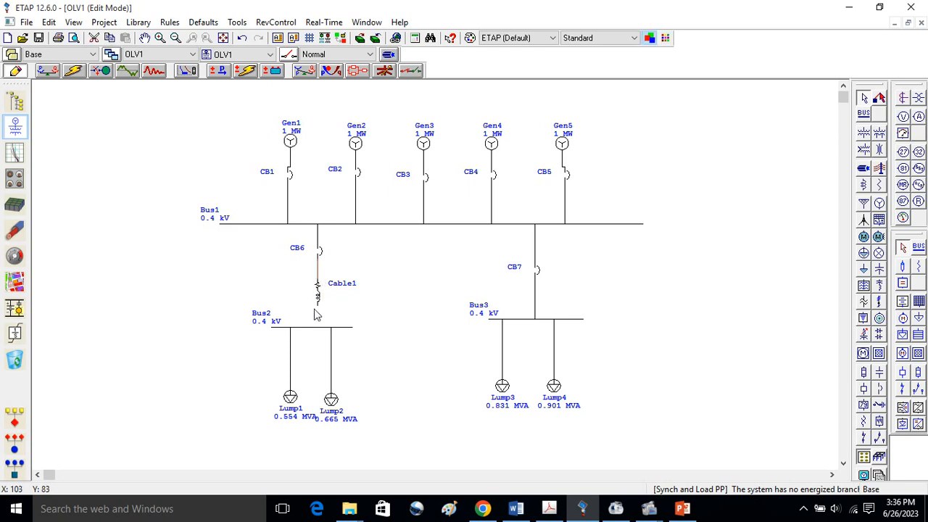
drag(319, 308, 317, 327)
- Replace the direct connection between CB7 and Bus3 with a cable, moving the breaker and cable up to align them
click(535, 294)
key(Delete)
click(864, 168)
click(535, 298)
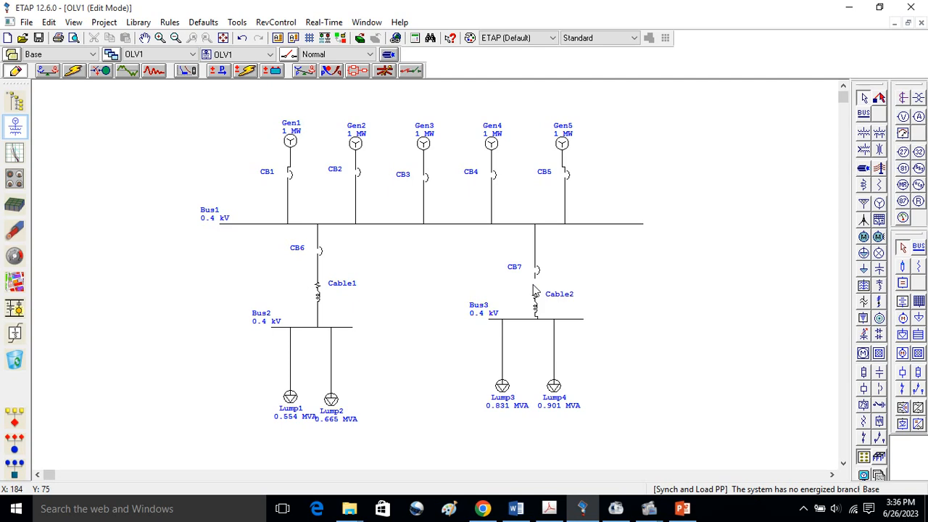
drag(536, 270, 536, 250)
drag(535, 303, 534, 289)
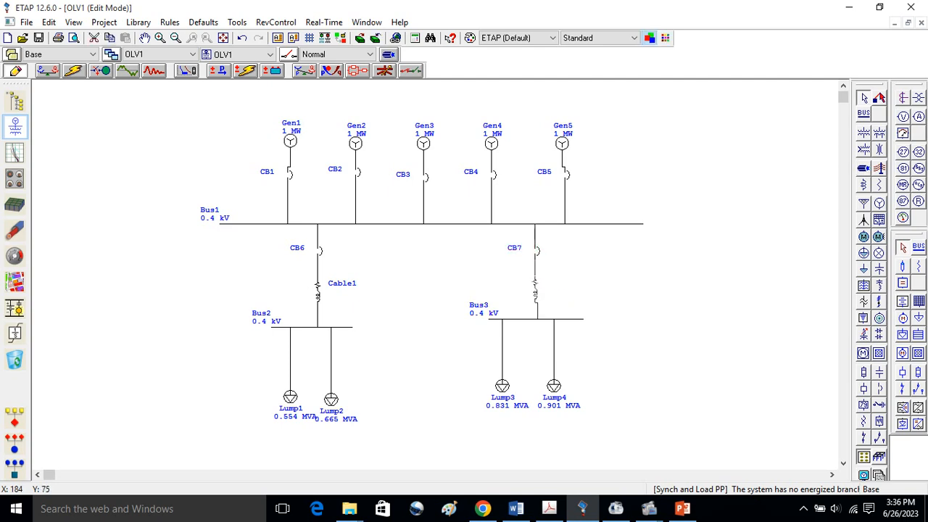
click(607, 281)
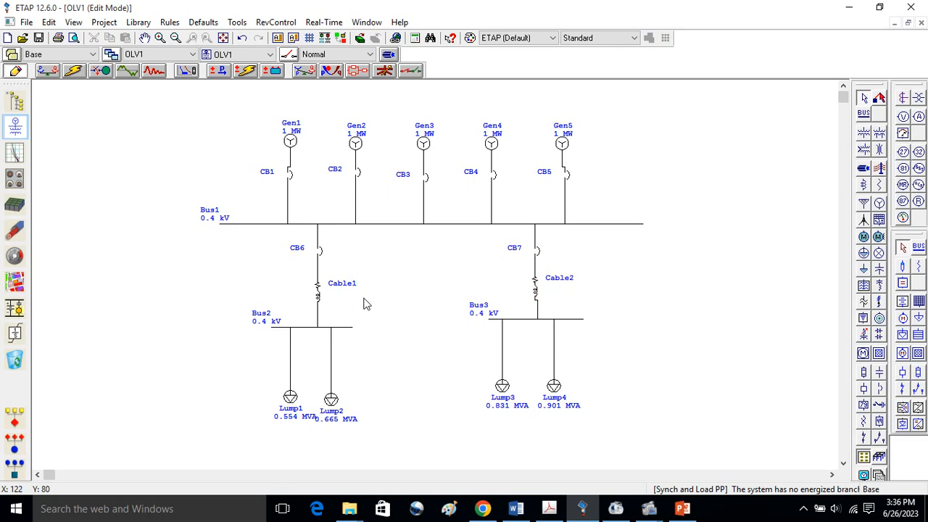
- Open the properties of Cable1 and bring up the cable library quick pick for it
click(321, 294)
double_click(317, 293)
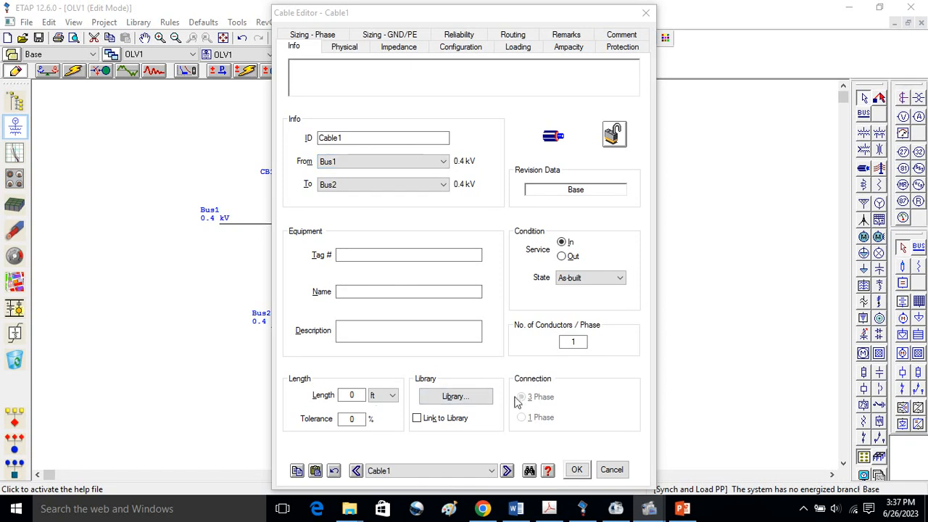
click(351, 395)
click(351, 51)
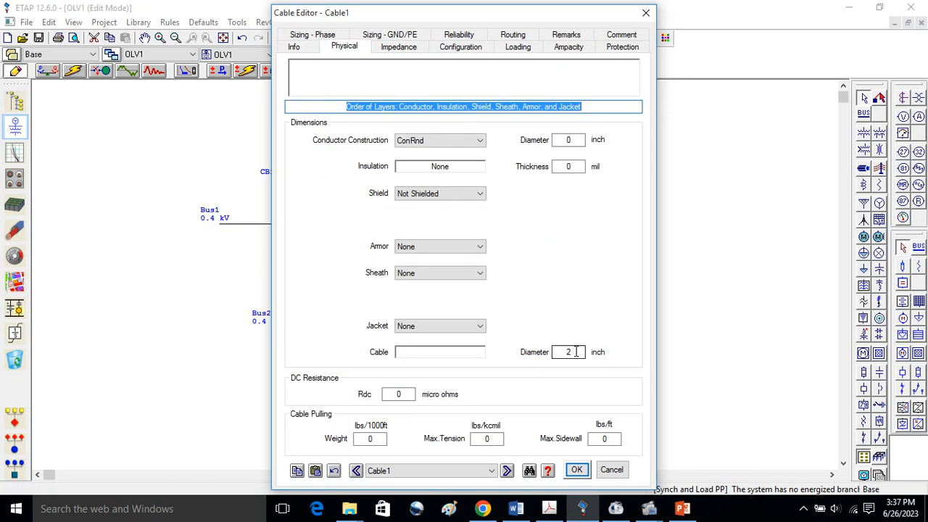
click(303, 48)
click(460, 397)
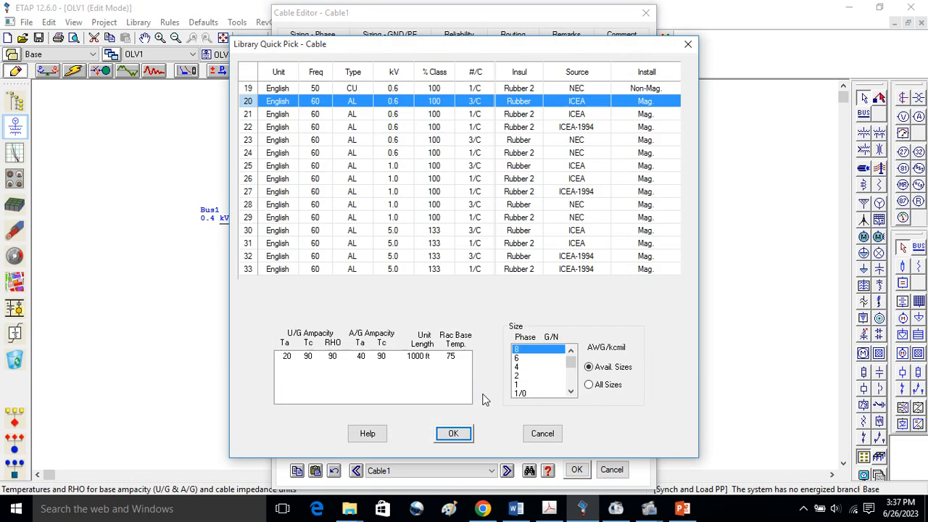
- Assign Cable1 the 50 Hz copper 0.6 kV 3/C Rubber ICEA magnetic-installation library cable in size 8
scroll(431, 228, up, 1)
scroll(431, 229, down, 1)
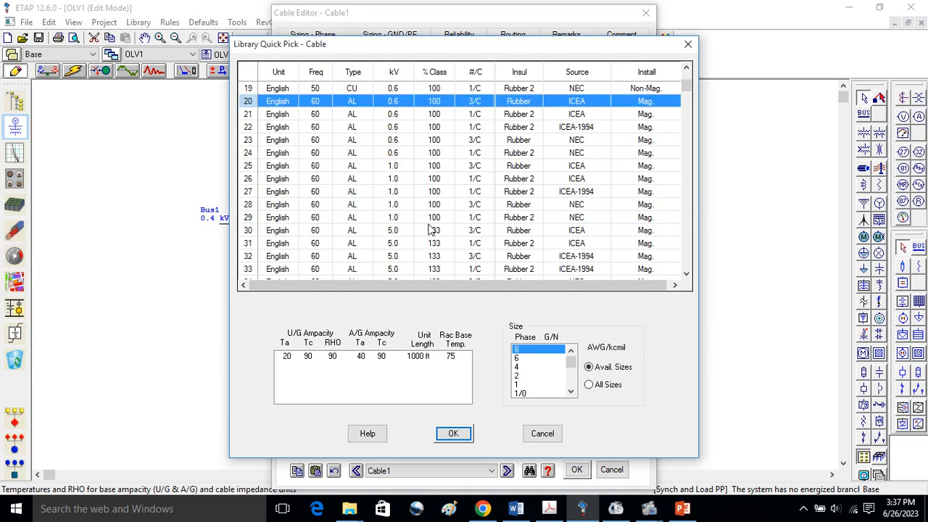
scroll(432, 229, up, 3)
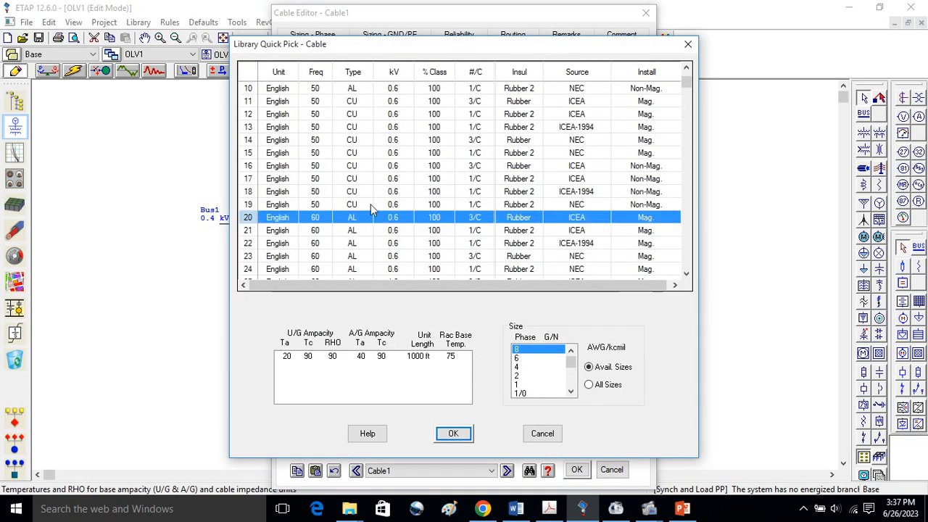
scroll(372, 207, down, 4)
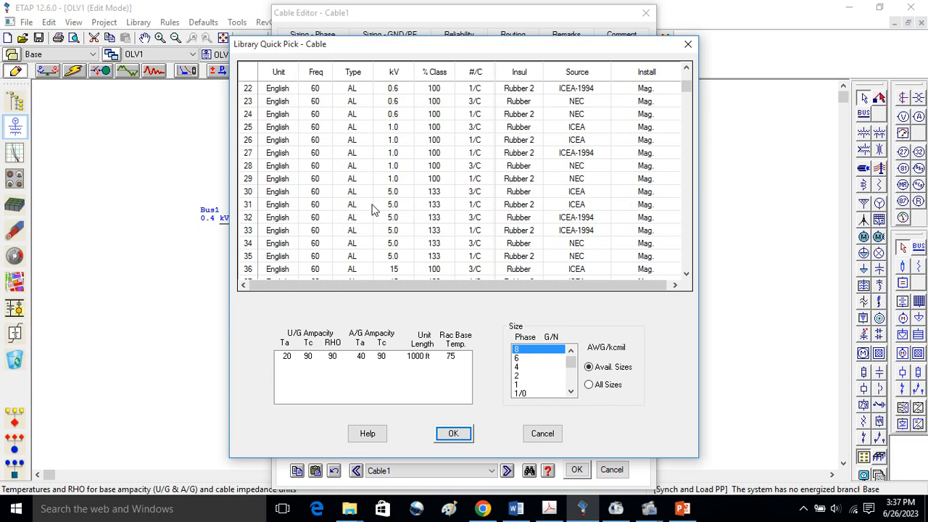
scroll(368, 207, down, 5)
scroll(368, 207, up, 11)
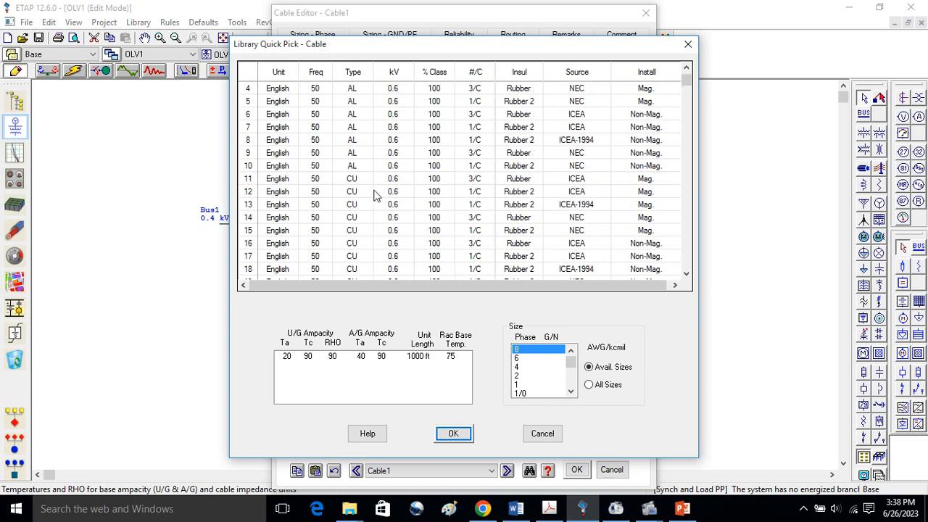
scroll(374, 195, down, 9)
scroll(375, 197, up, 10)
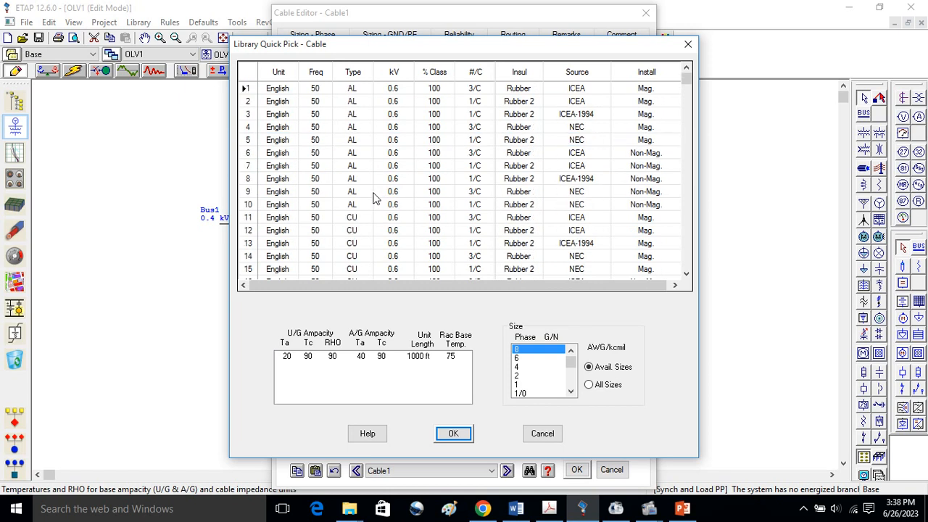
scroll(375, 197, down, 10)
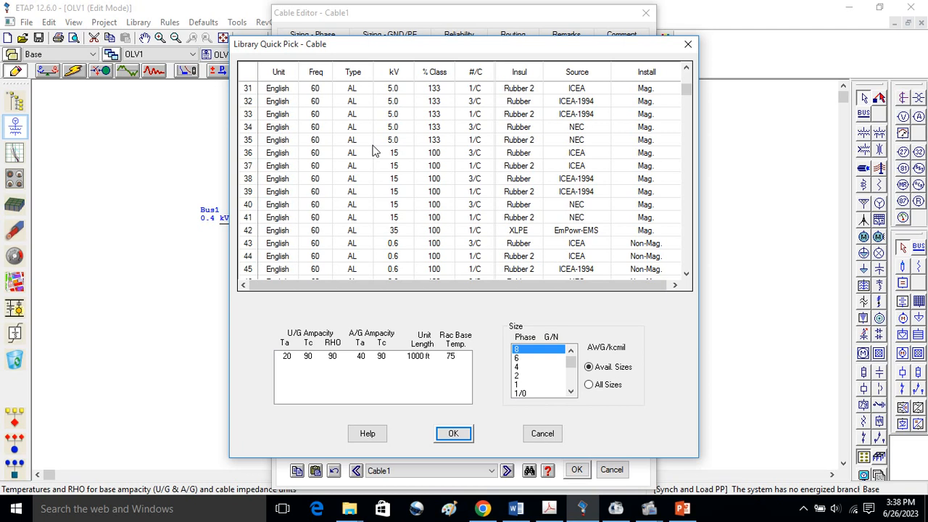
scroll(373, 150, down, 5)
scroll(372, 149, up, 15)
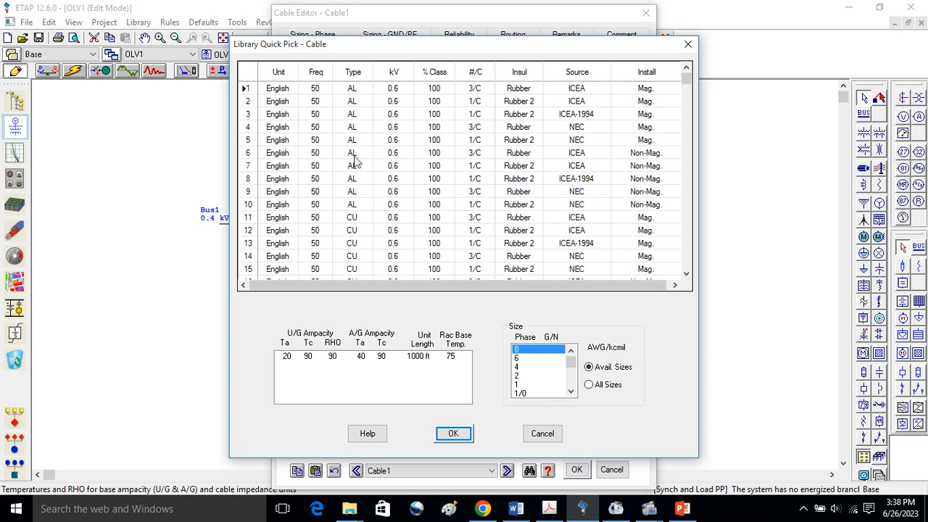
click(358, 218)
click(467, 435)
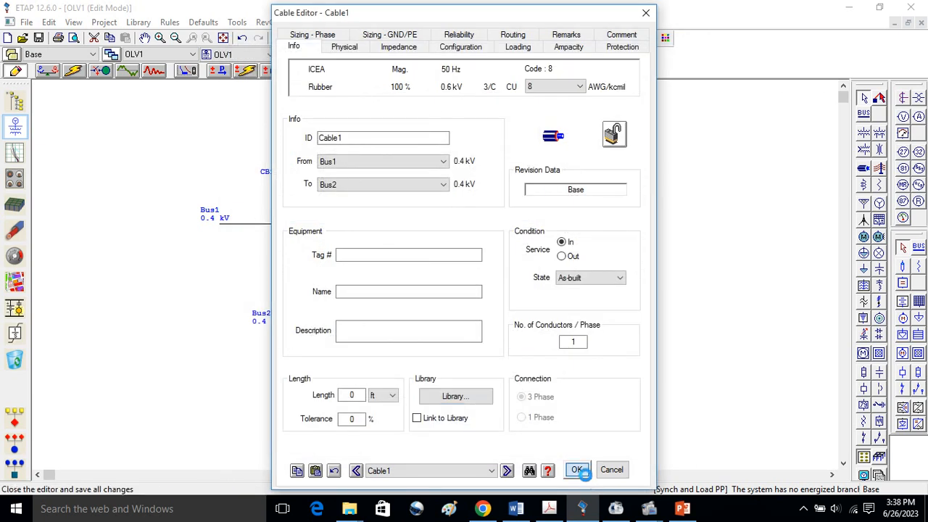
click(576, 470)
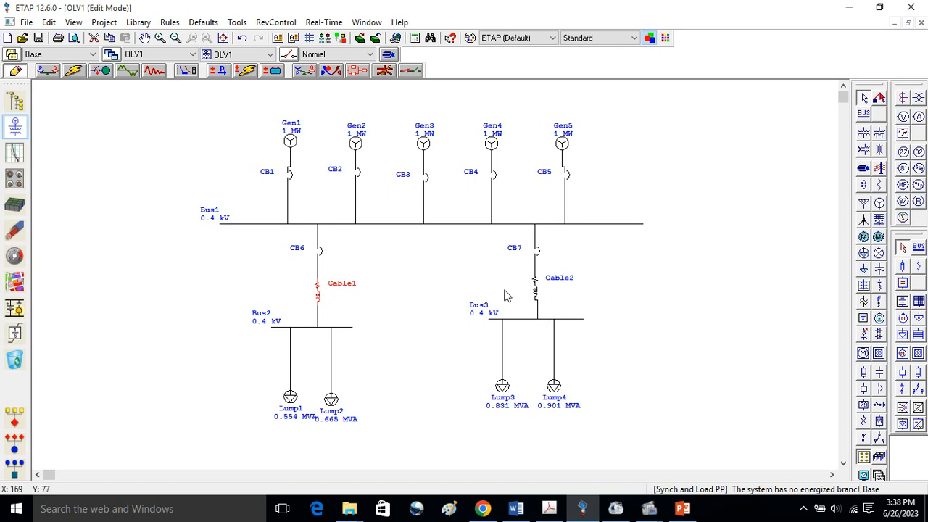
- Assign Cable2 the 50 Hz copper 0.6 kV 3/C Rubber ICEA library cable in size 8, with 4 conductors per phase
double_click(537, 293)
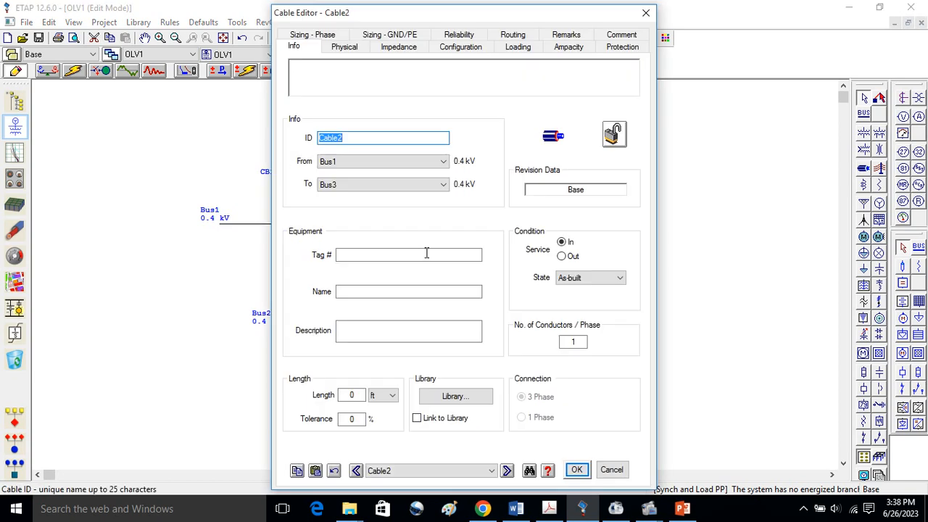
click(473, 406)
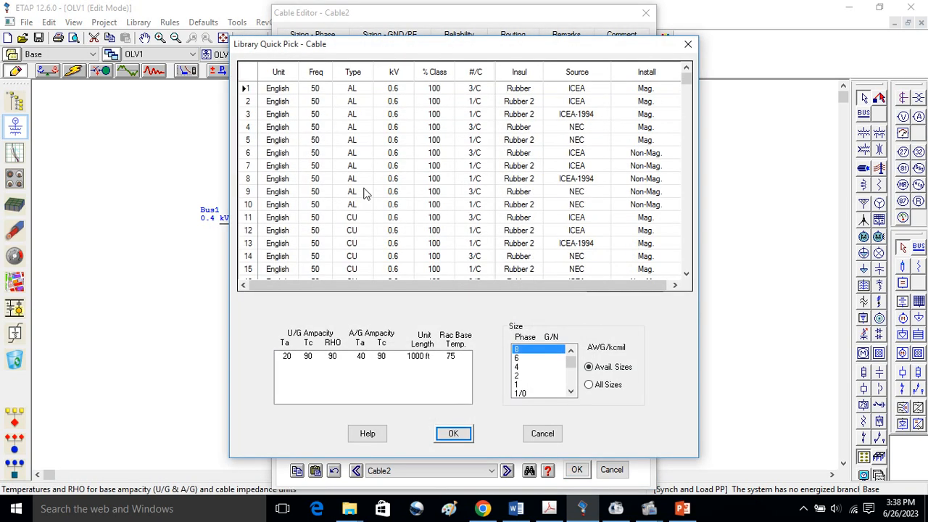
click(396, 220)
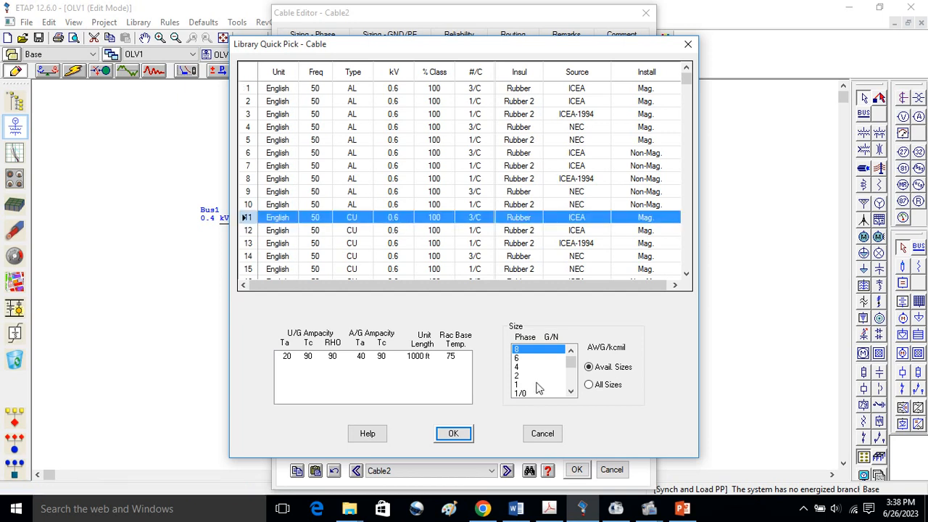
click(453, 433)
click(574, 341)
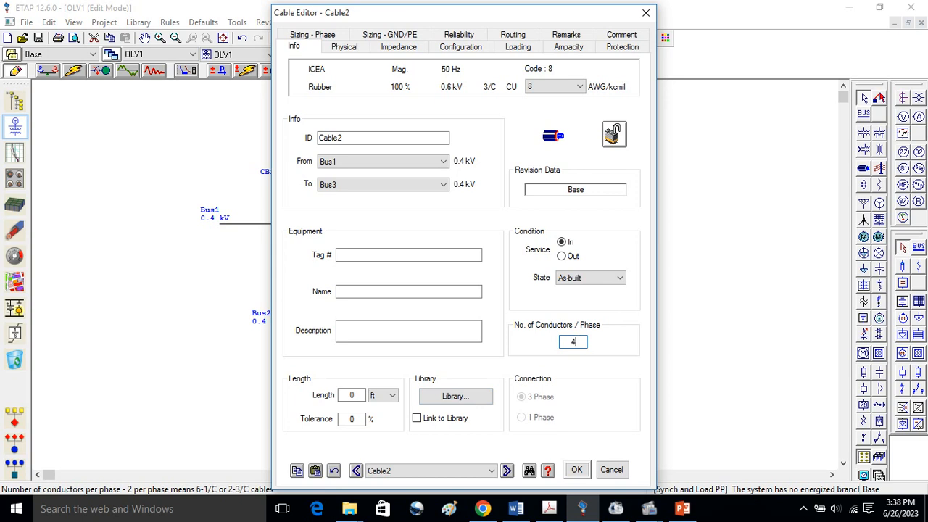
click(577, 470)
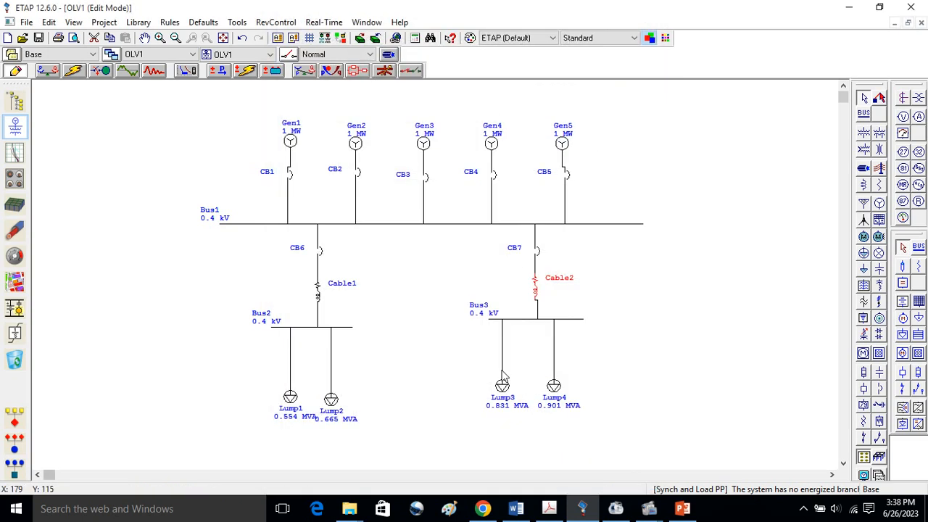
- Set the number of conductors per phase of Cable1 to 4
double_click(322, 294)
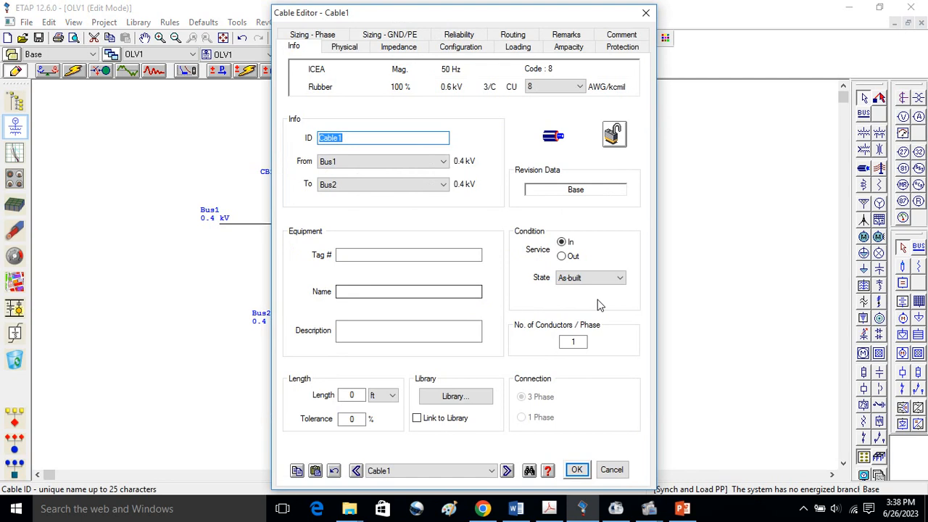
click(580, 341)
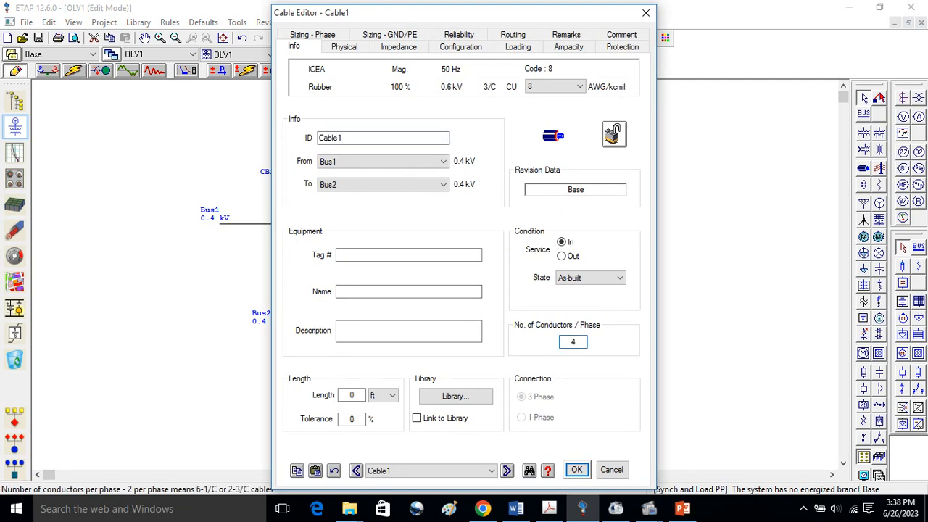
text(4)
click(577, 470)
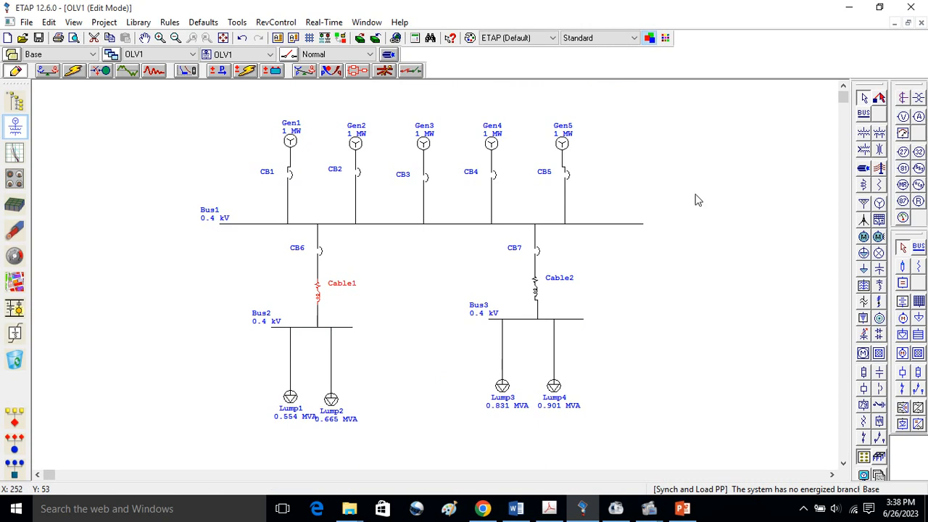
- Switch to load flow analysis, run the load flow, and return from the error report to the one-line diagram
click(47, 70)
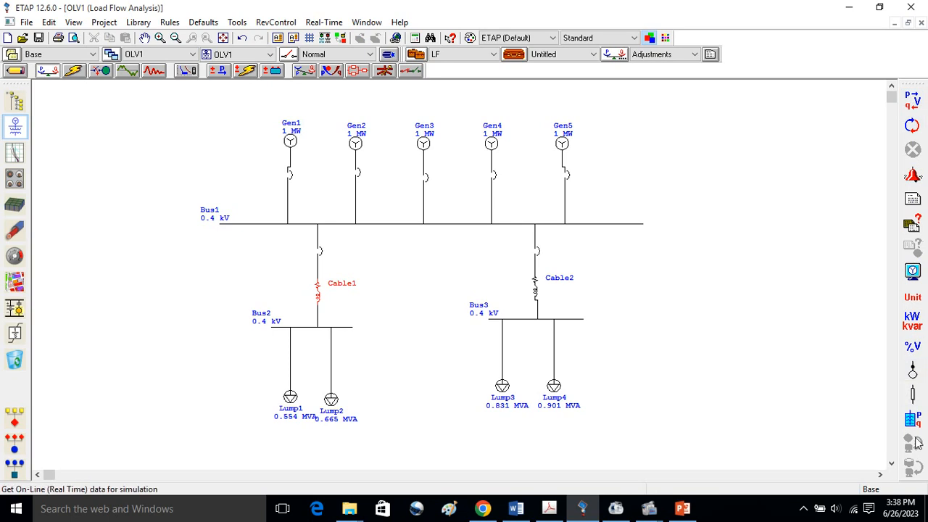
click(912, 101)
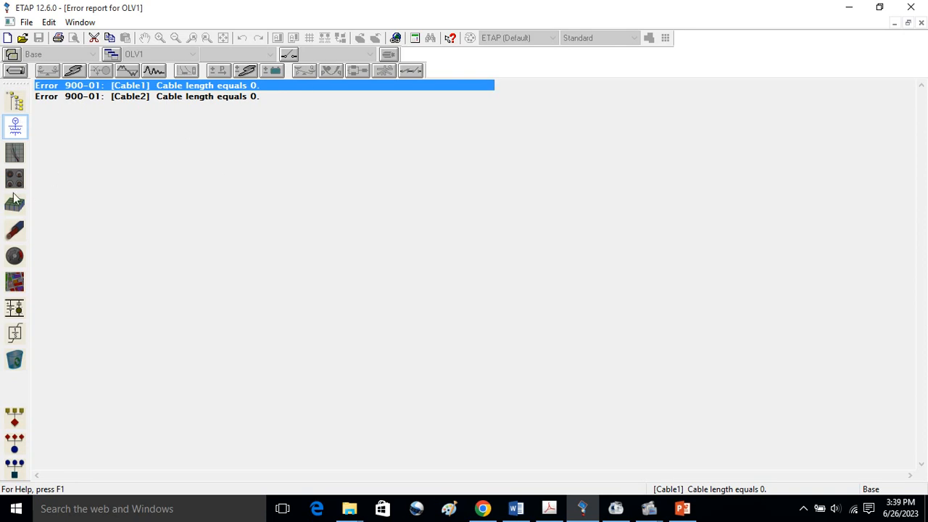
click(16, 128)
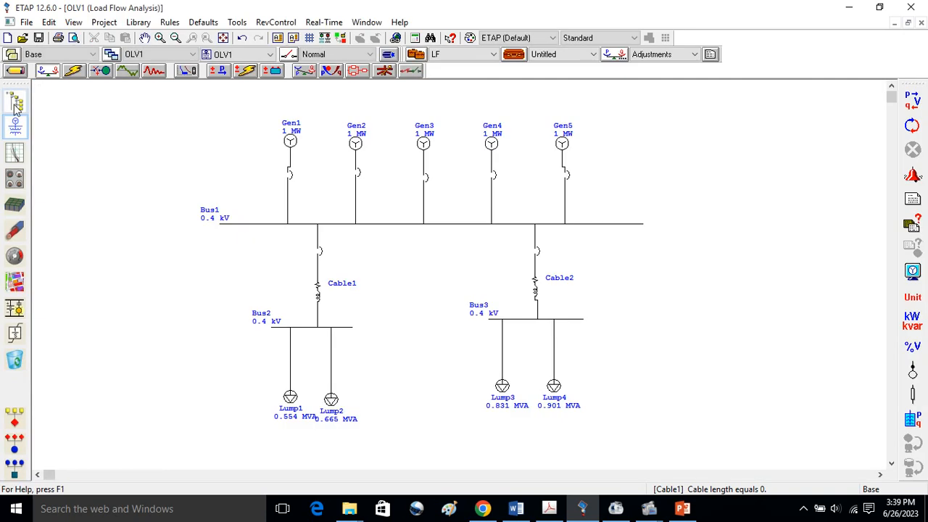
- Set the length of Cable1 to 40 ft
double_click(319, 296)
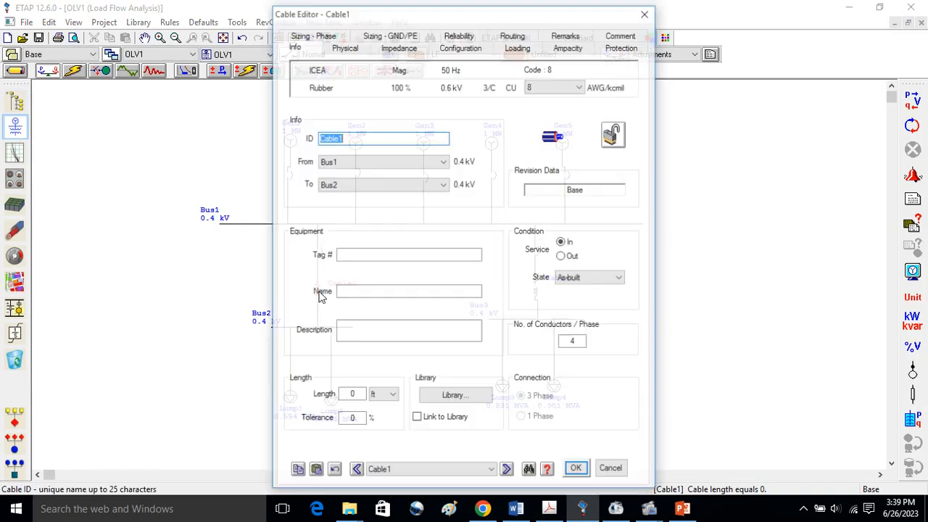
click(350, 395)
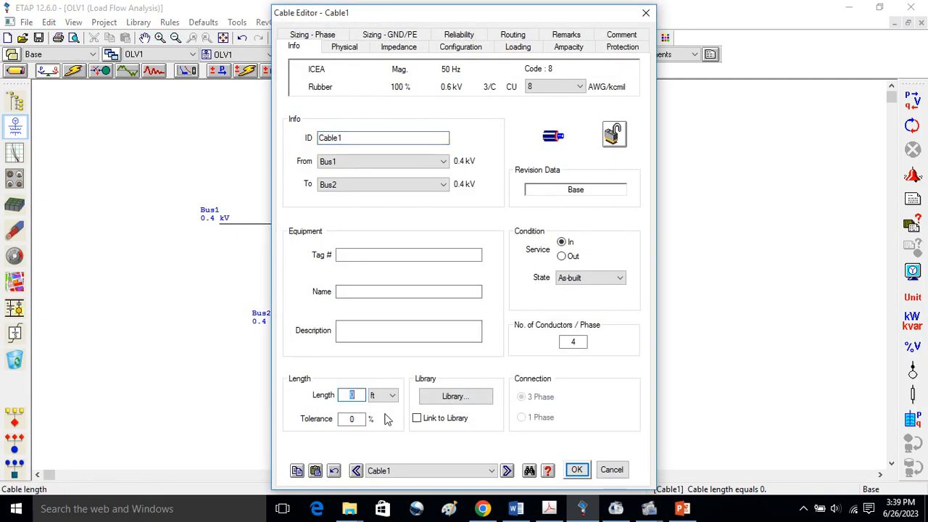
text(40)
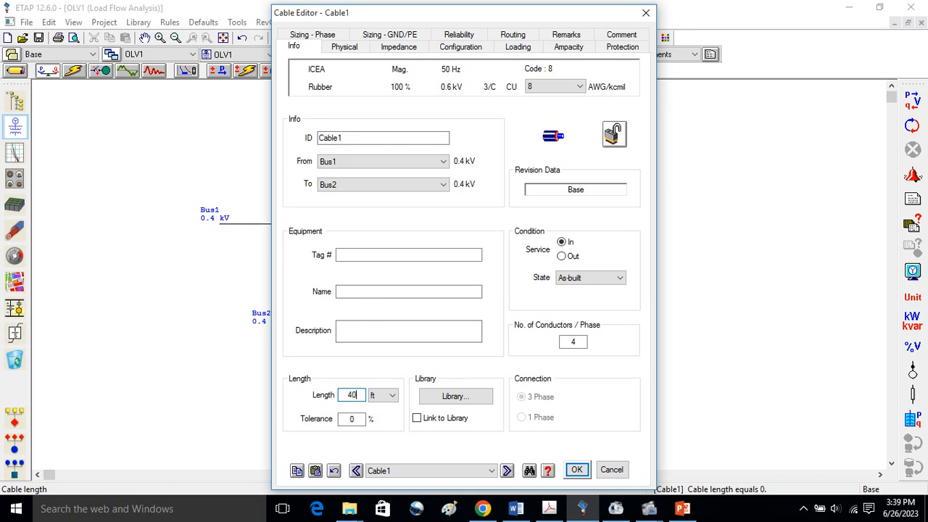
click(577, 470)
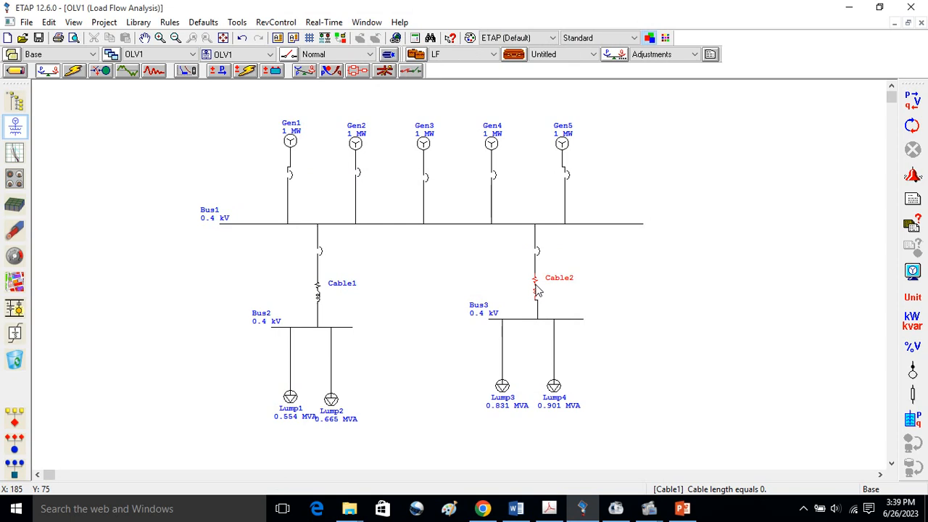
- Set the length of Cable2 to 30 ft
double_click(543, 290)
click(356, 395)
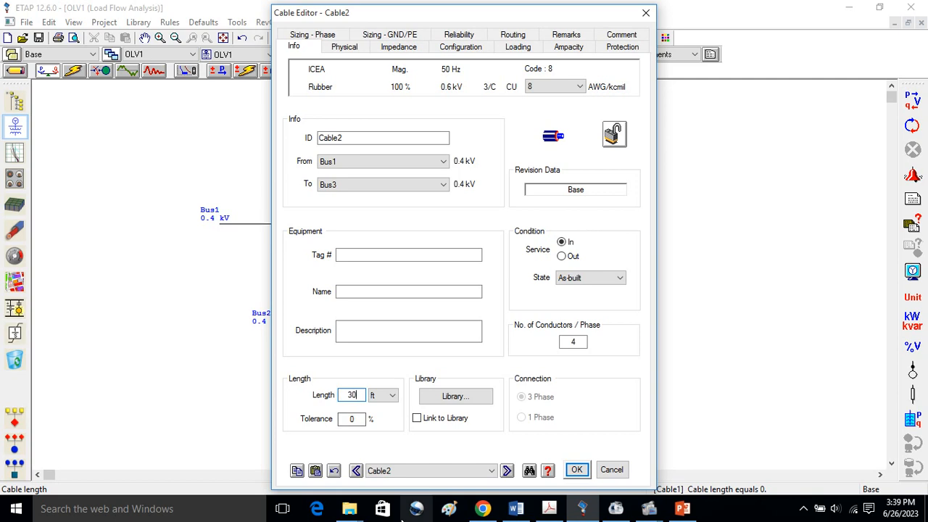
click(575, 469)
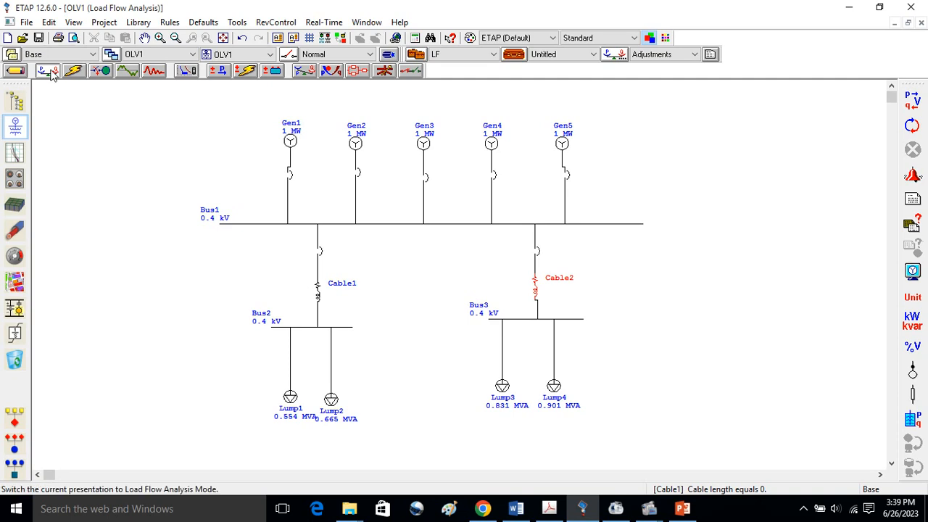
- Run the load flow with both cable lengths defined and open the Load Flow Result Analyzer
click(654, 336)
click(915, 101)
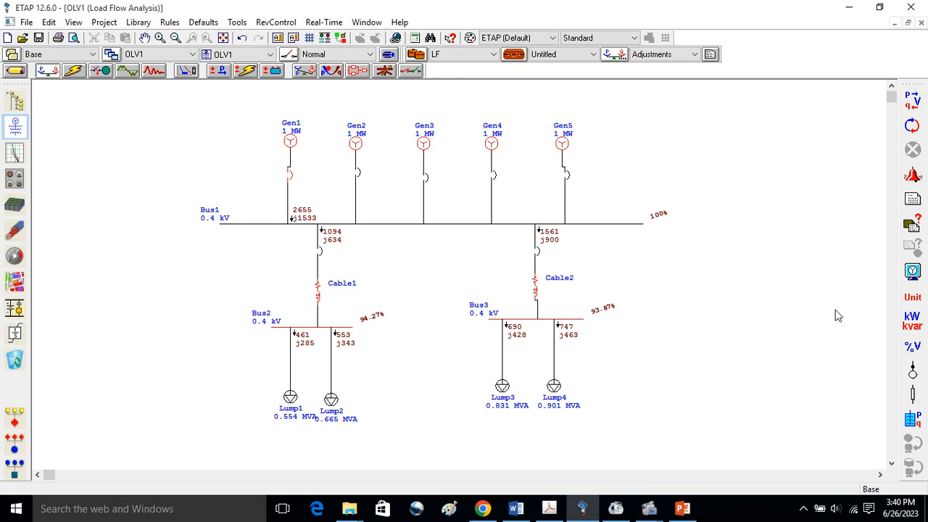
click(912, 226)
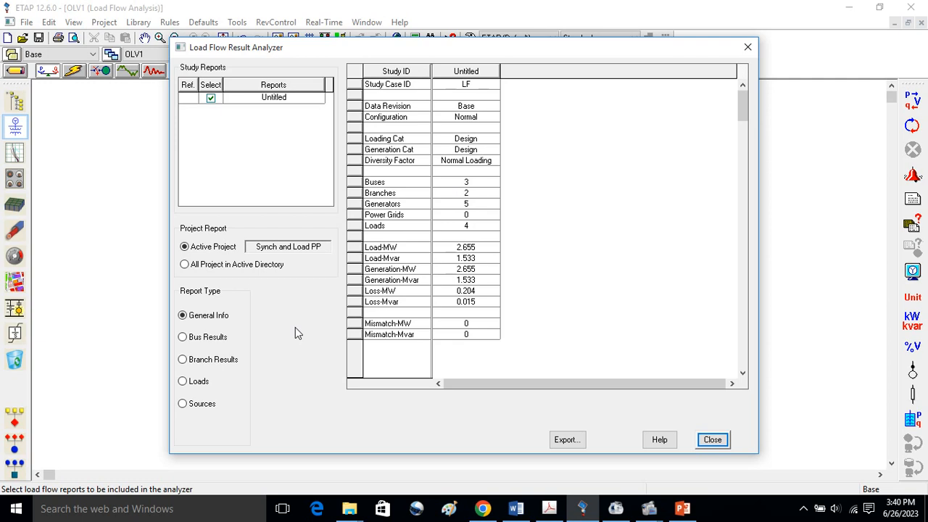
- Review the bus results with source buses and nodes included and the amp rating and type columns shown
click(184, 339)
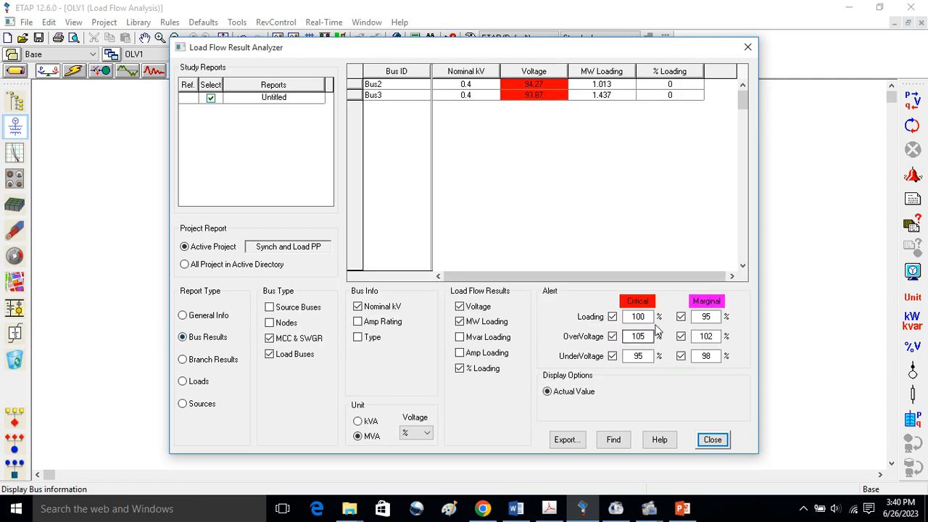
click(270, 322)
click(269, 306)
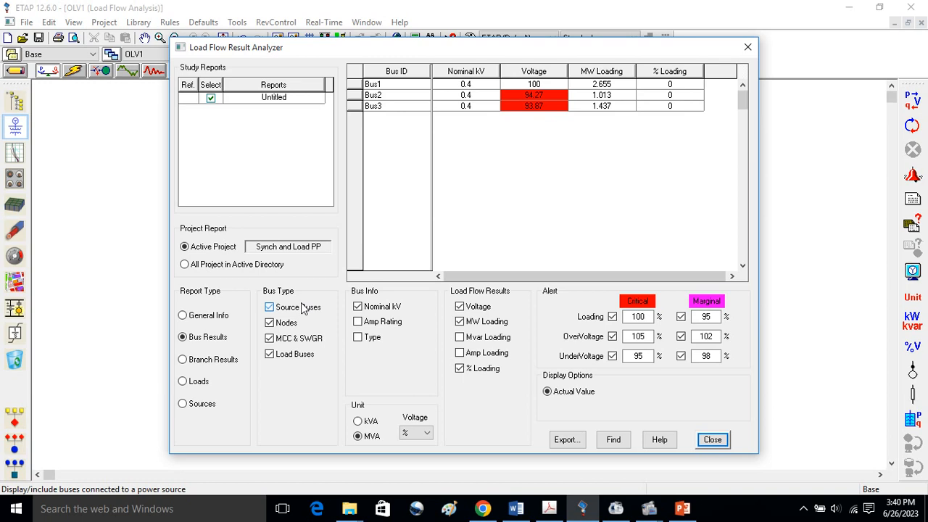
click(358, 321)
click(358, 337)
drag(500, 279, 569, 280)
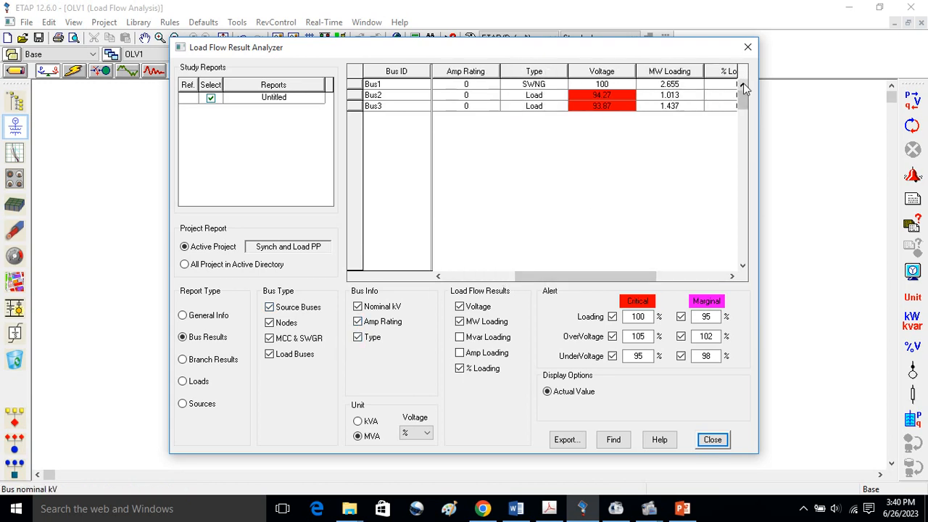
drag(626, 276, 538, 278)
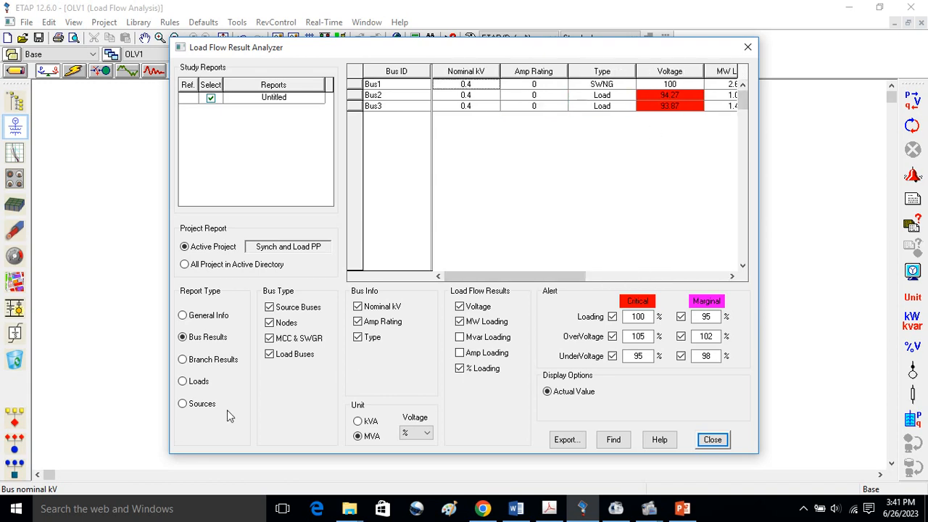
- Review the load and source results in the Load Flow Result Analyzer, including the loads' percent loading, and close the analyzer
click(187, 385)
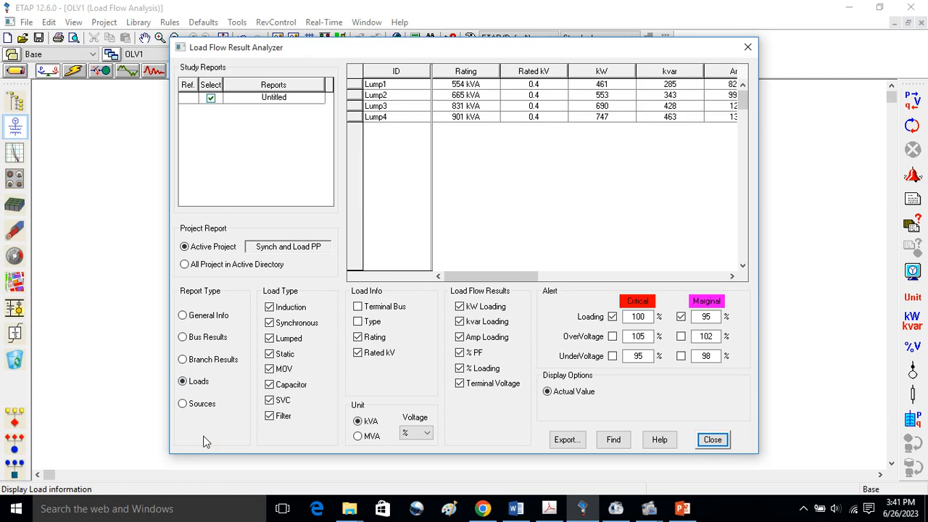
click(181, 403)
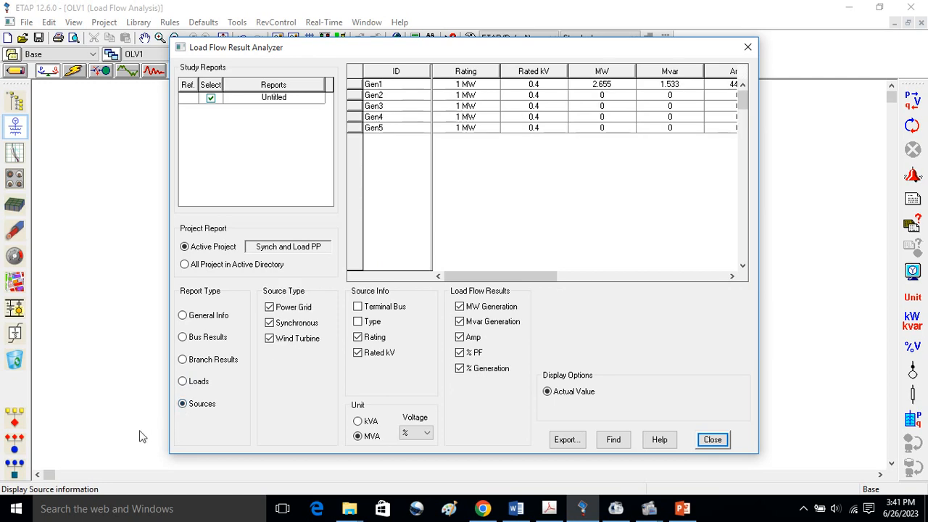
click(183, 382)
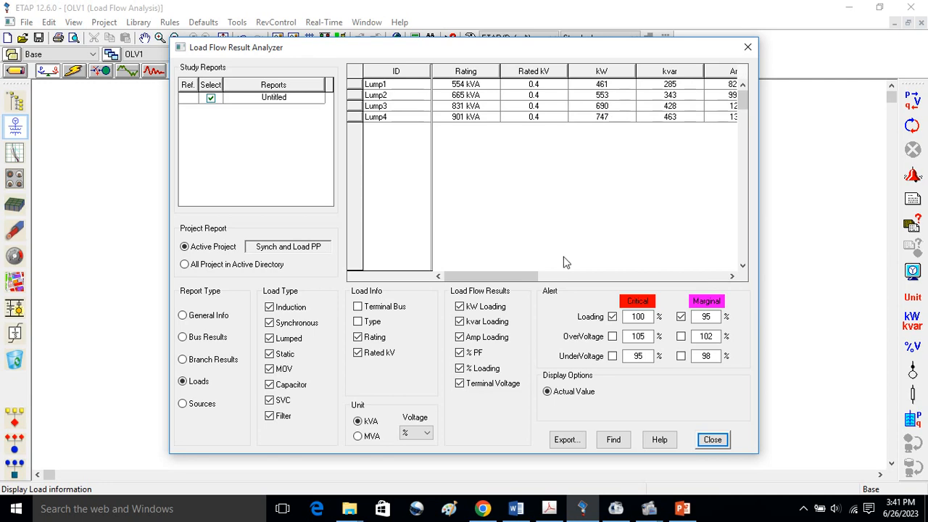
drag(535, 276, 669, 276)
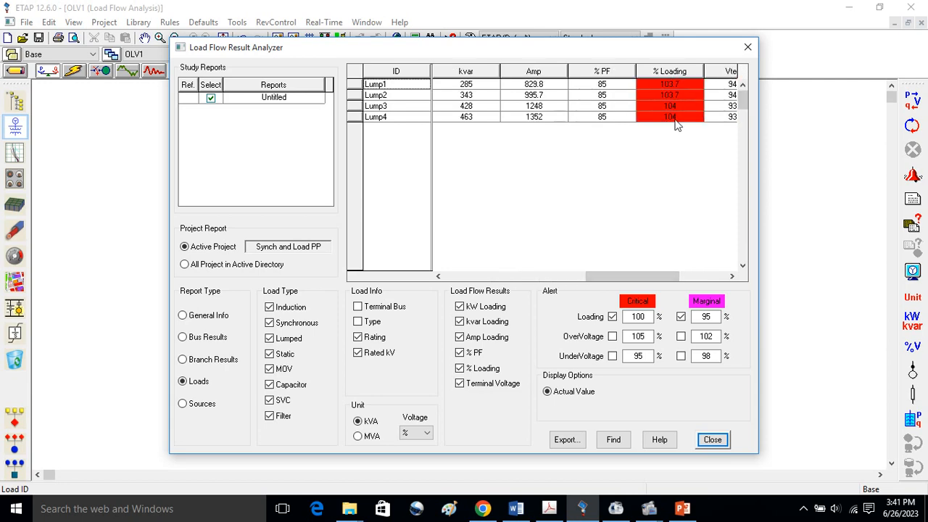
drag(615, 276, 351, 278)
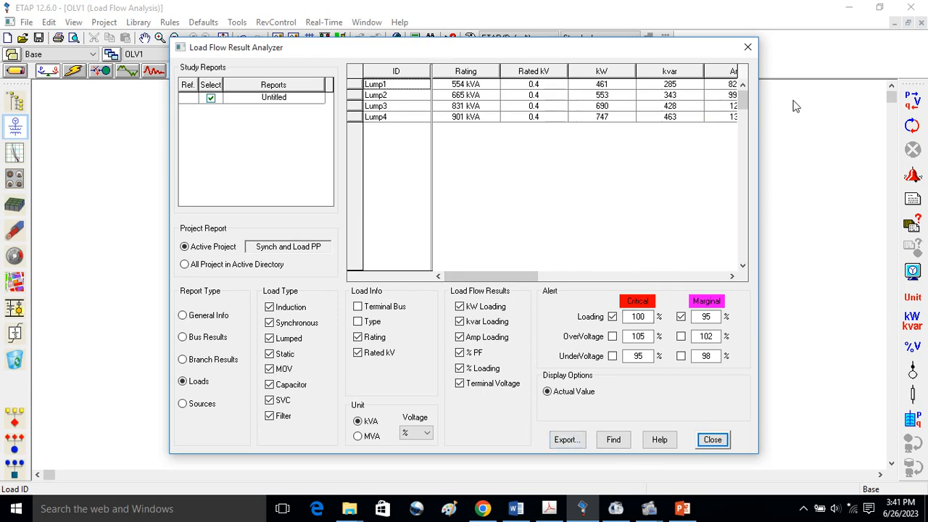
click(713, 440)
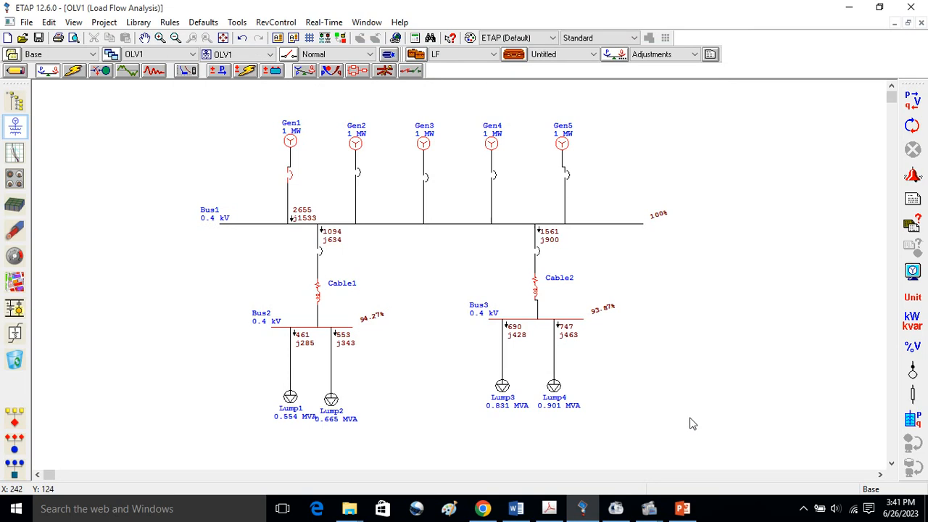
- Switch the one-line diagram to Short-Circuit Analysis and try to run the maximum short-circuit calculation
click(79, 72)
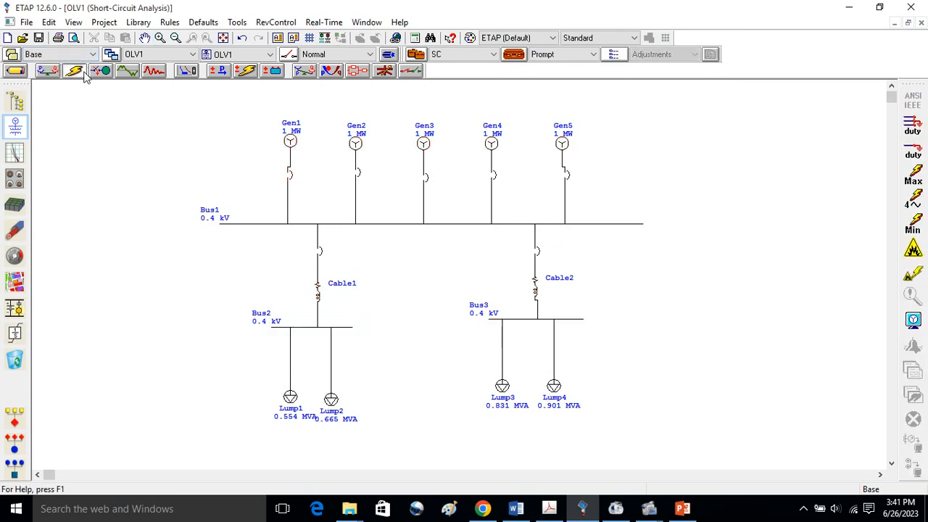
click(913, 176)
click(466, 269)
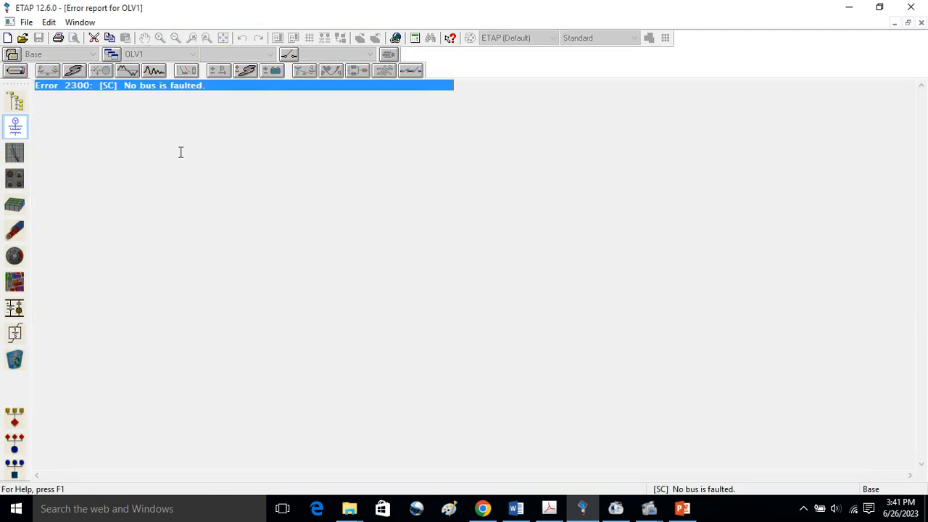
click(15, 101)
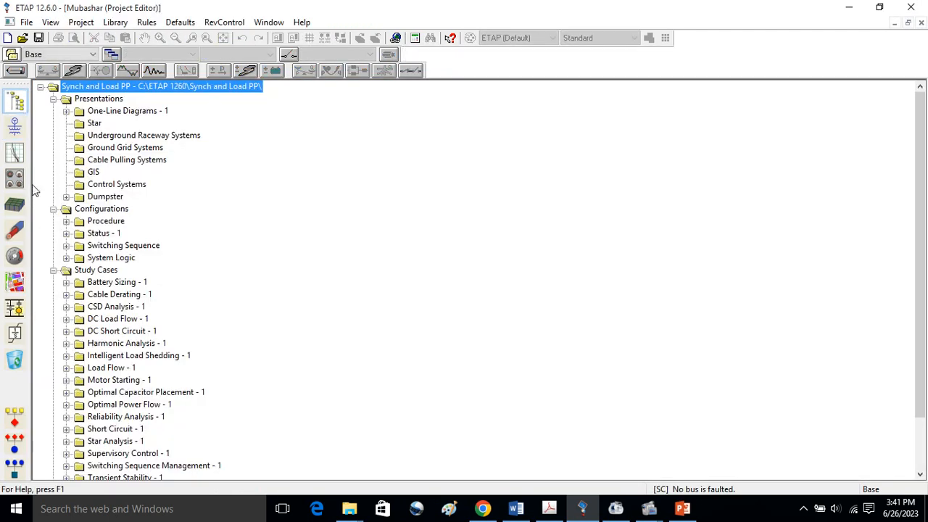
click(17, 153)
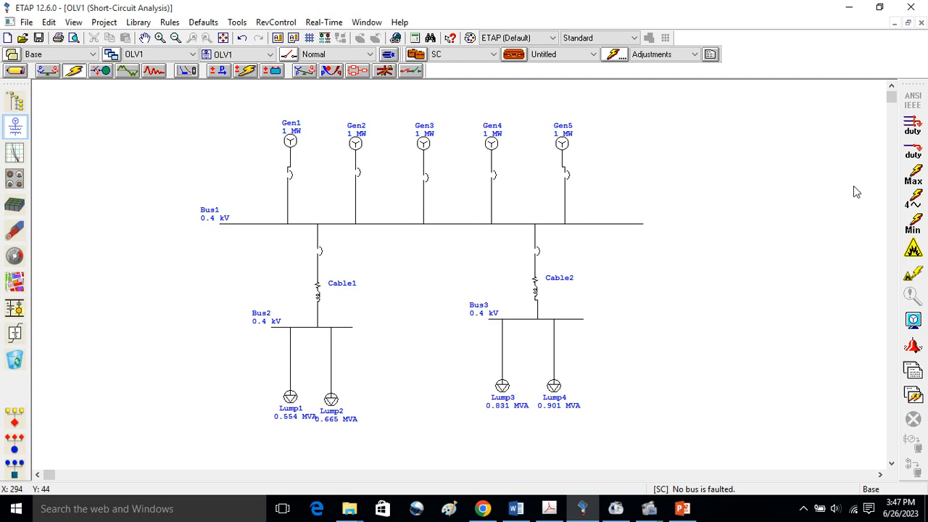
click(914, 179)
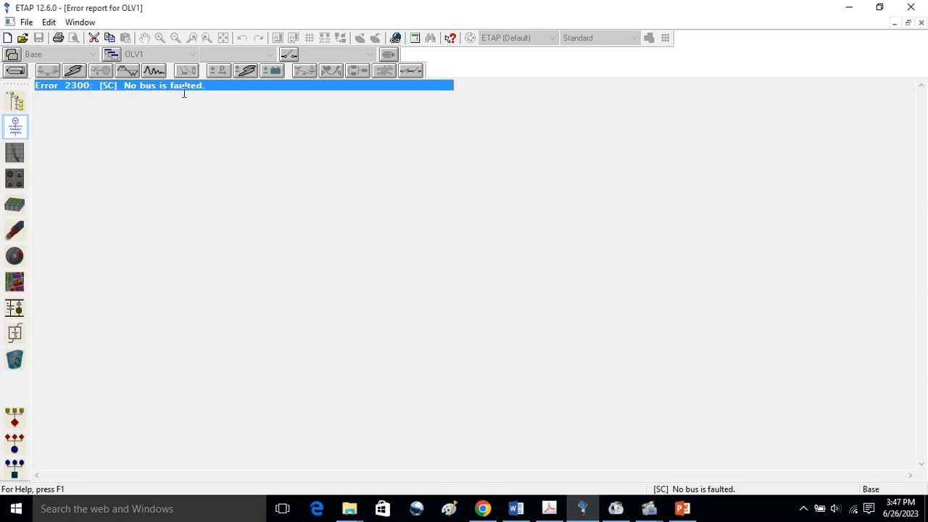
click(14, 101)
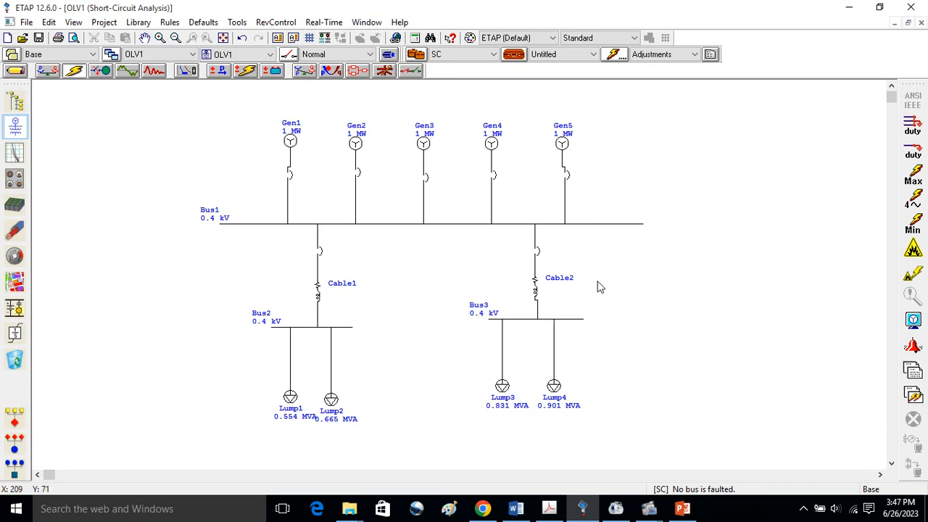
- Mark Bus3 and Bus2 as faulted for the short-circuit study
right_click(554, 325)
click(588, 70)
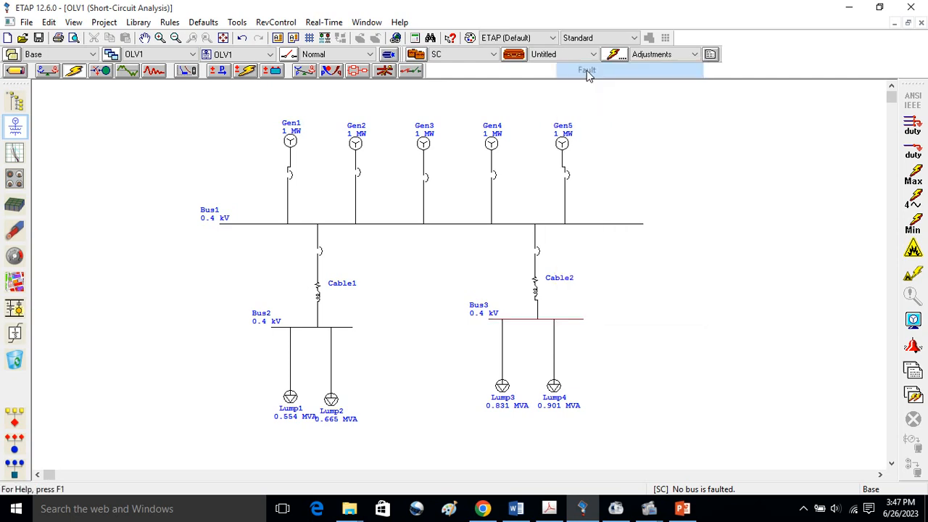
right_click(331, 327)
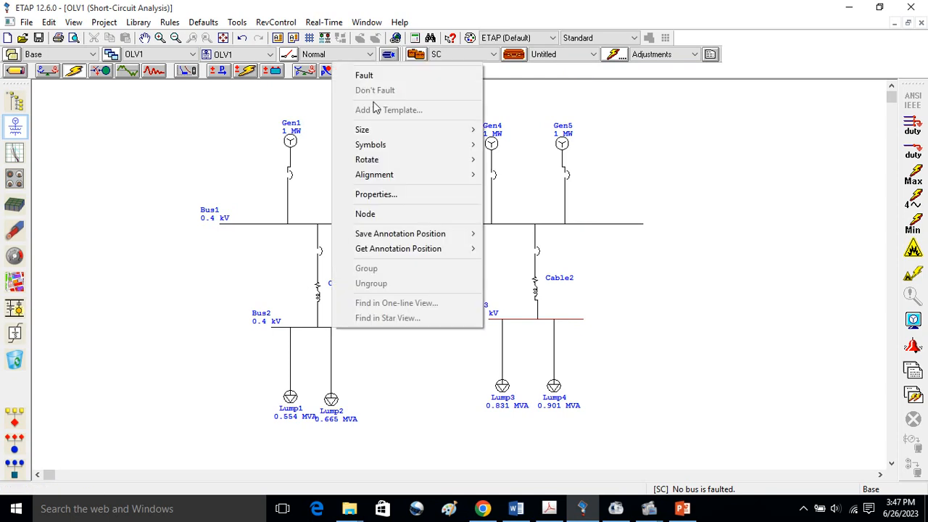
click(373, 78)
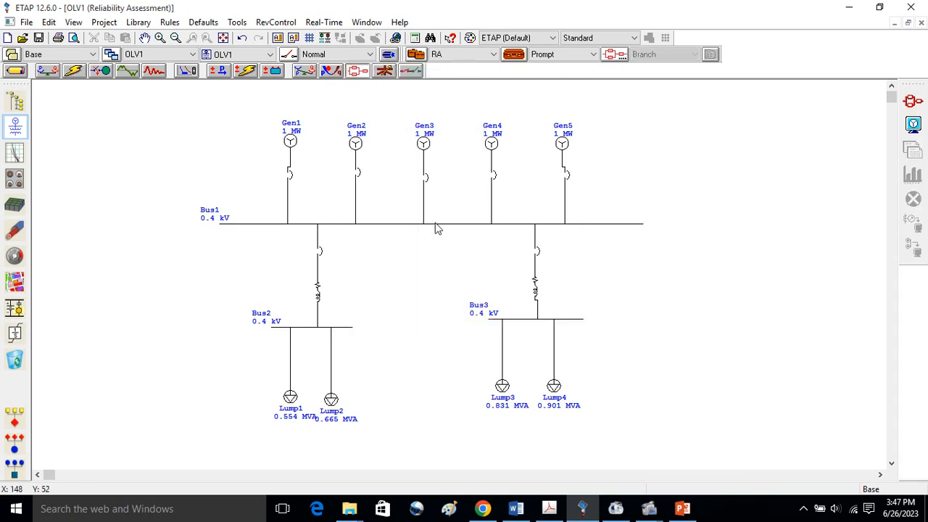
right_click(437, 228)
click(412, 230)
right_click(411, 229)
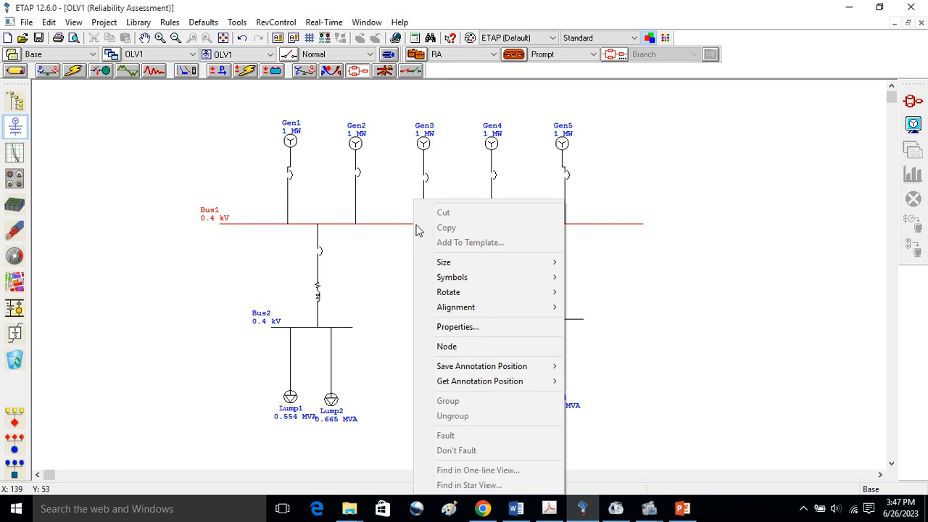
right_click(344, 333)
click(345, 332)
right_click(344, 333)
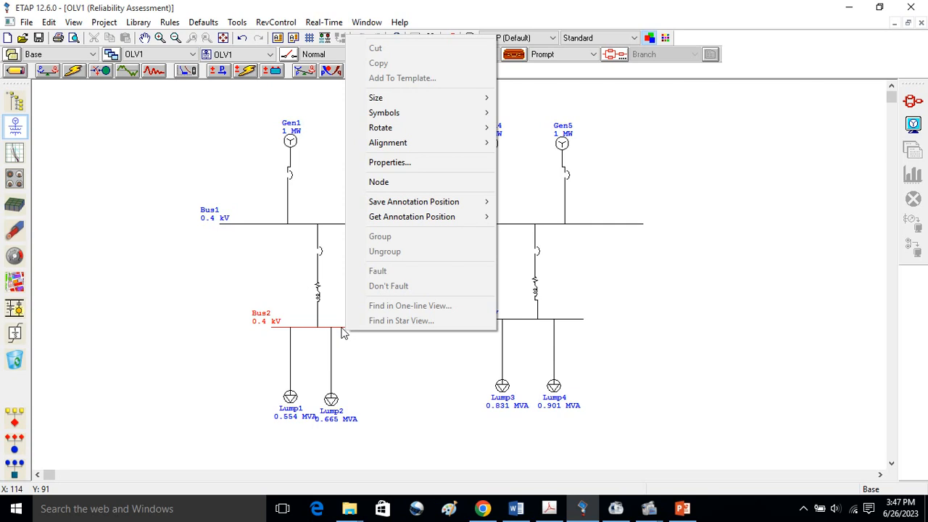
right_click(322, 333)
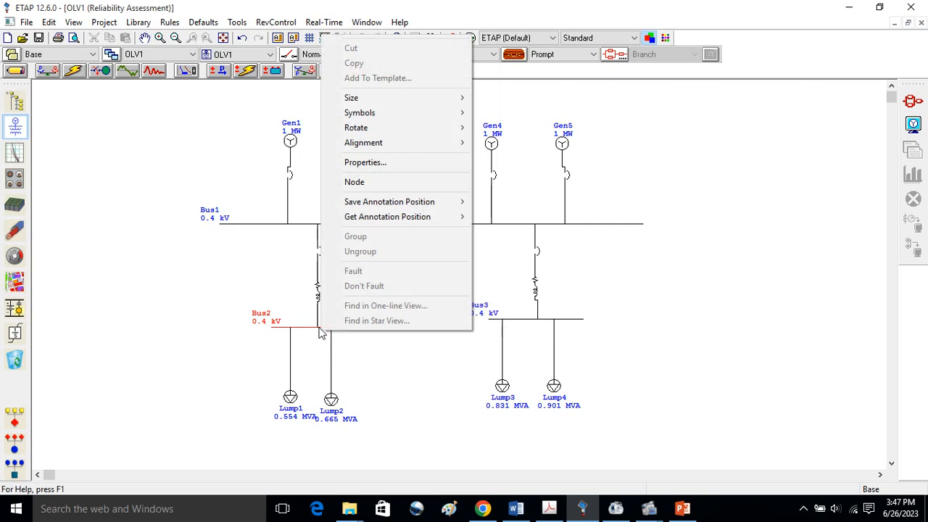
right_click(543, 325)
click(595, 335)
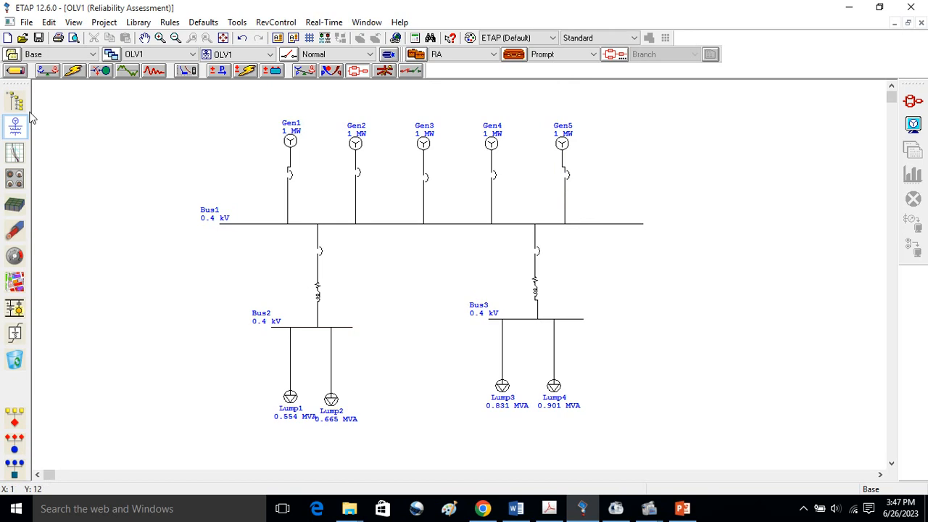
- Return to Short-Circuit Analysis, mark Bus1 as faulted too, and run the maximum short-circuit calculation
click(73, 73)
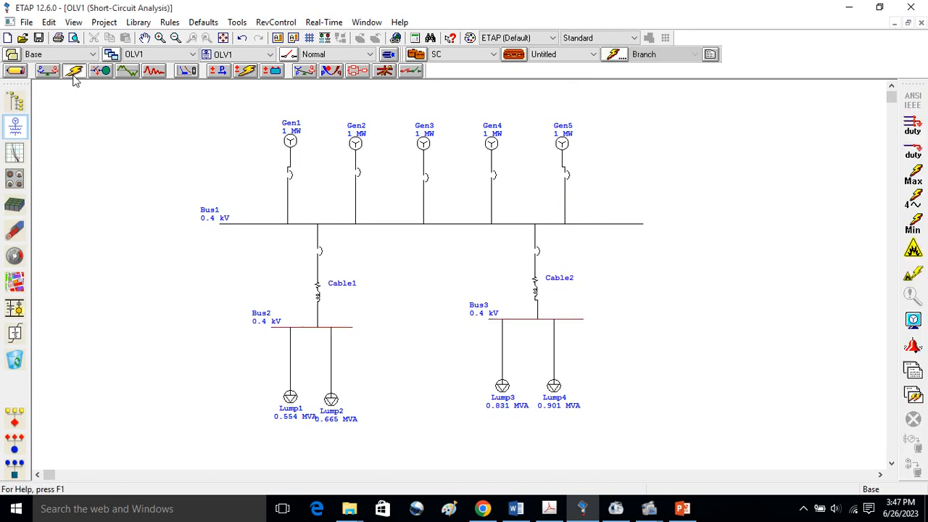
right_click(546, 230)
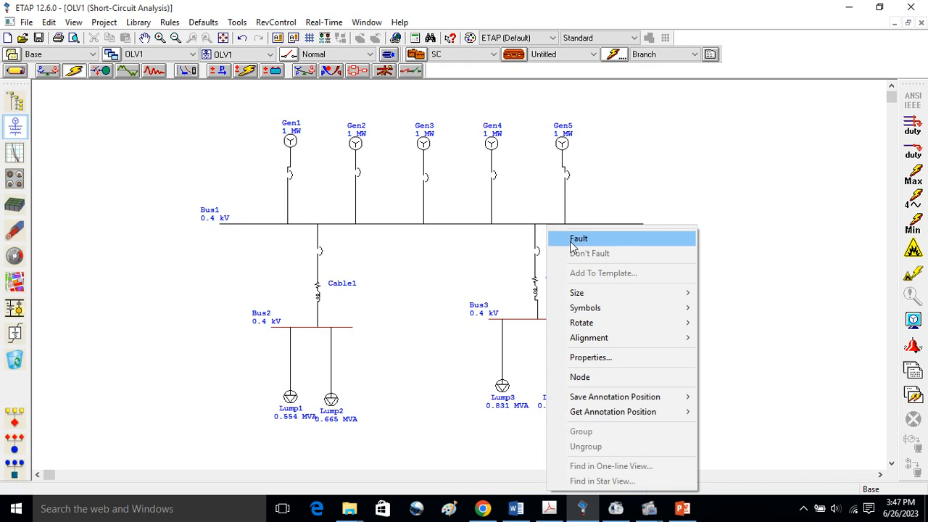
click(570, 239)
right_click(519, 325)
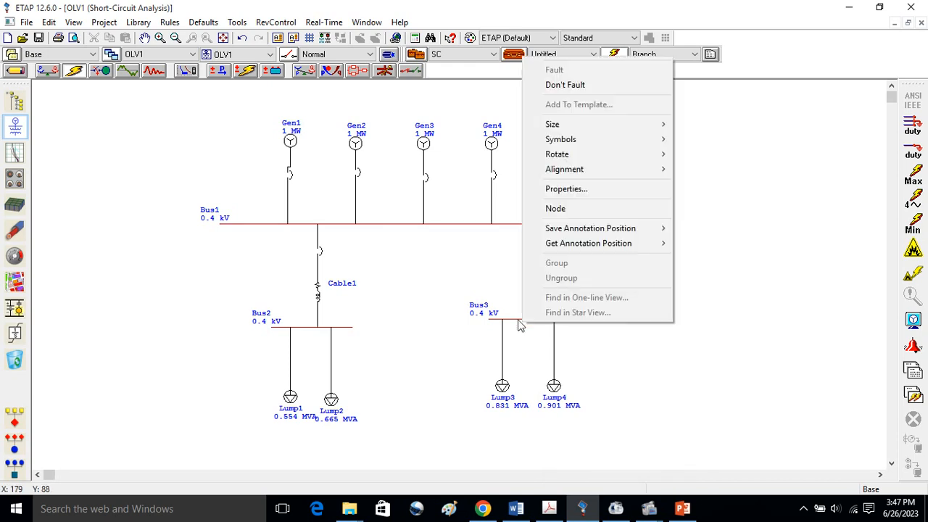
right_click(323, 329)
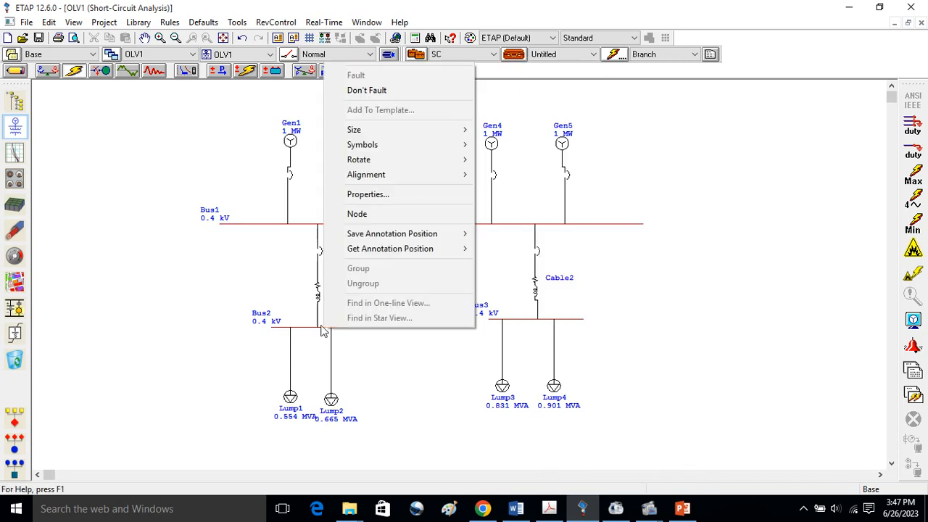
double_click(411, 357)
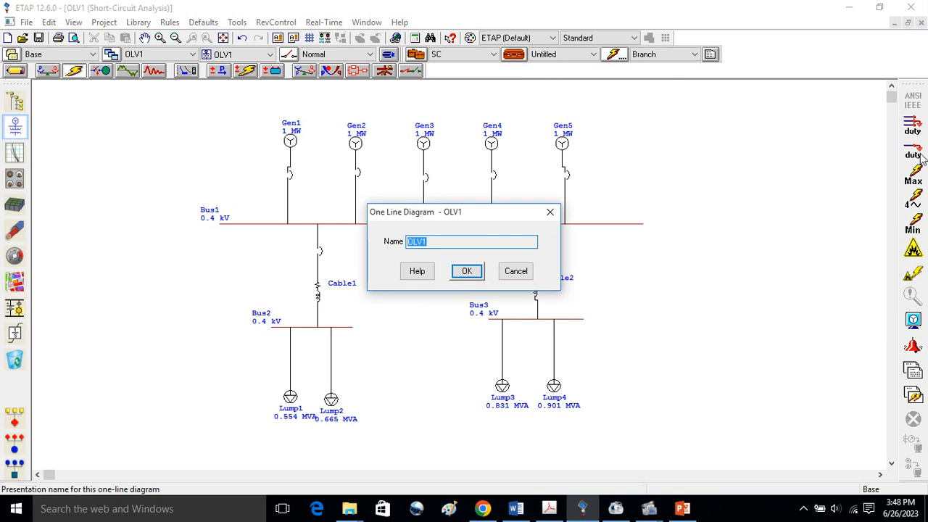
click(522, 278)
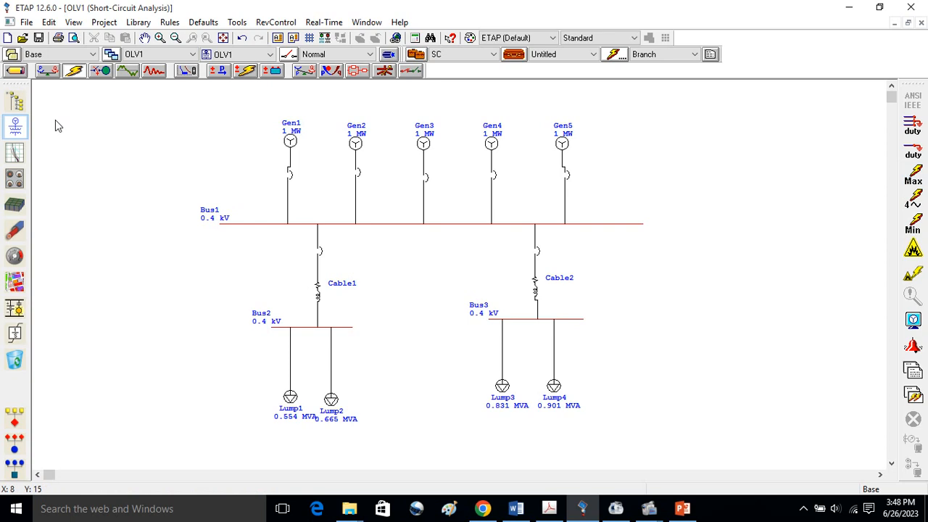
click(914, 174)
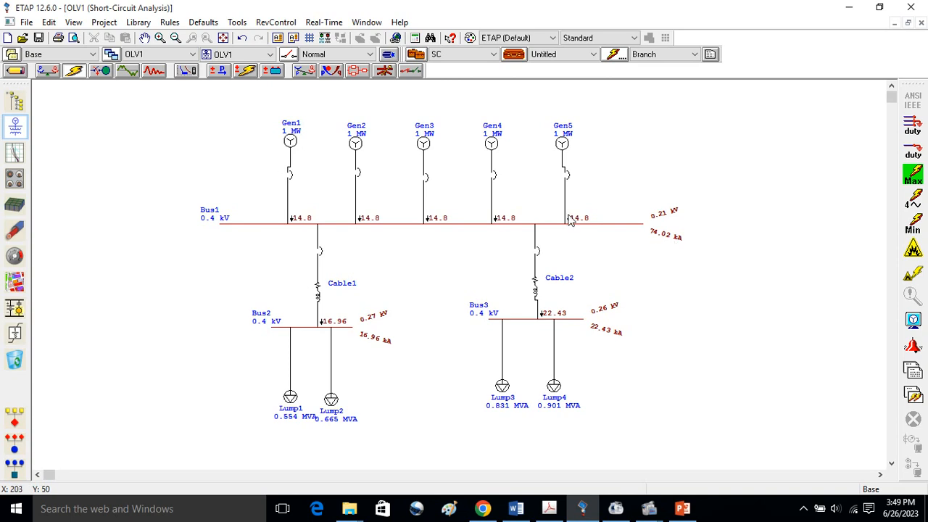
- Review Gen1's impedance and model data and the report choices in the ANSI Unbalanced SC Report Manager
double_click(290, 142)
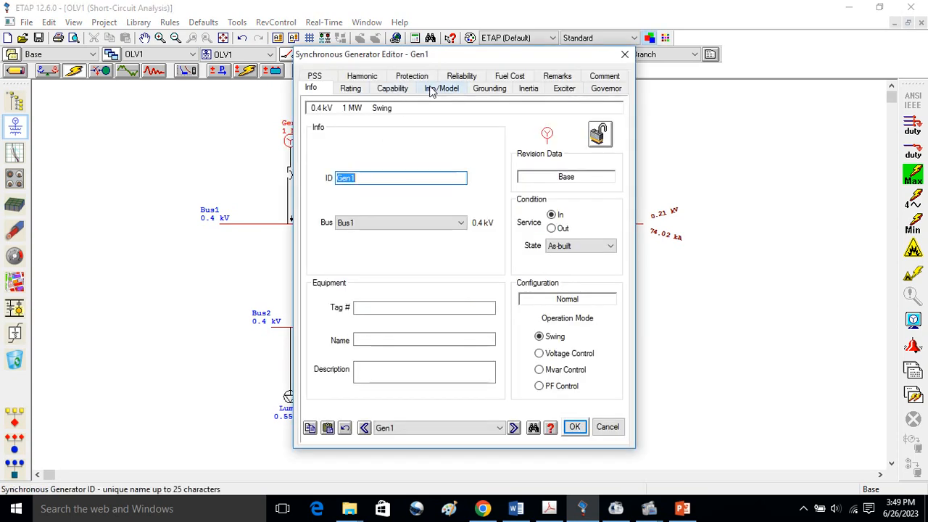
click(436, 90)
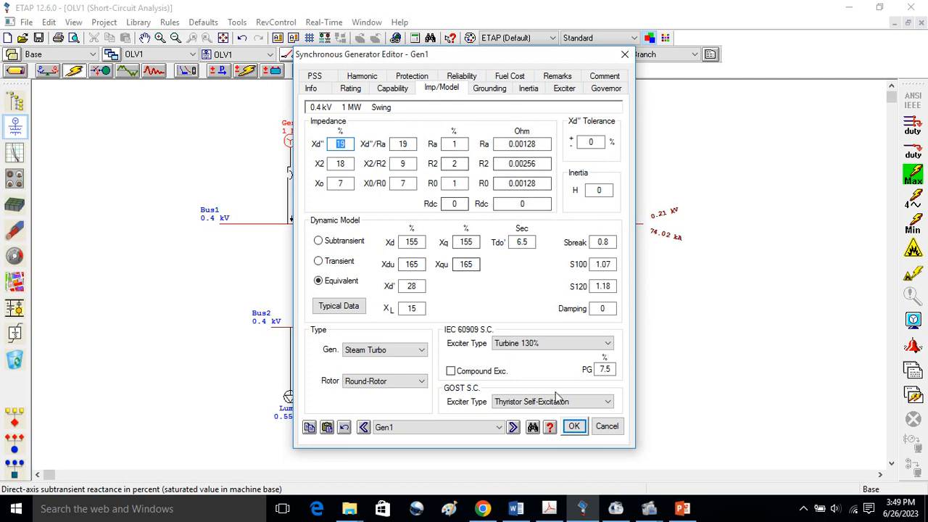
click(574, 426)
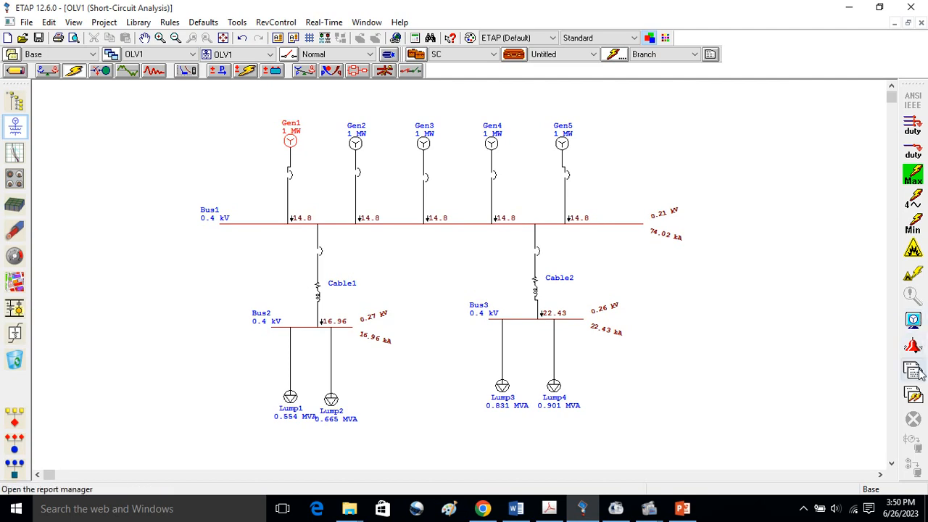
click(914, 372)
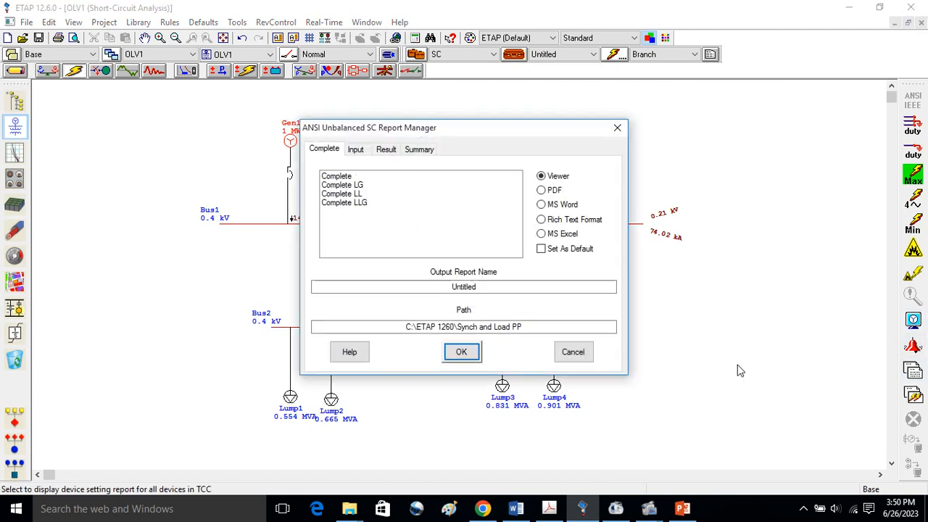
click(572, 358)
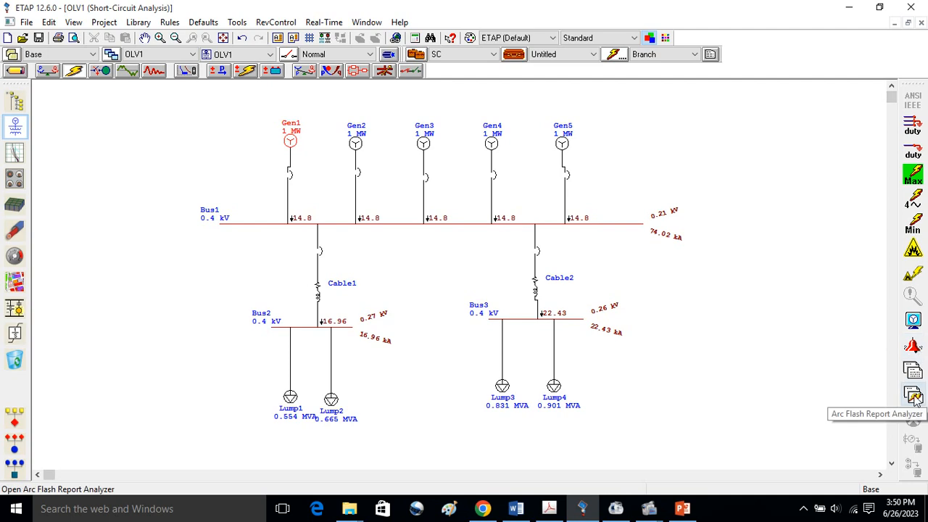
- Run the minimum short-circuit calculation and display its results for the 3-Phase fault type
click(913, 227)
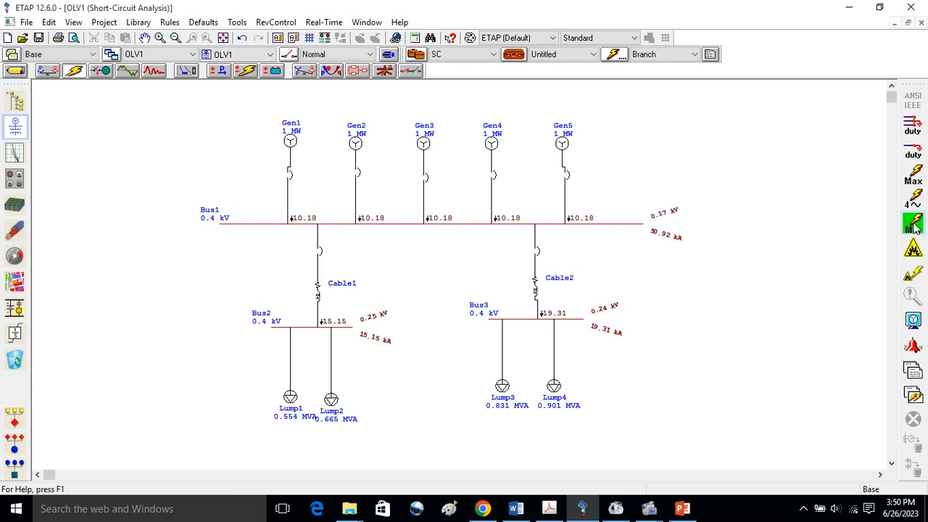
click(913, 319)
drag(495, 34, 824, 34)
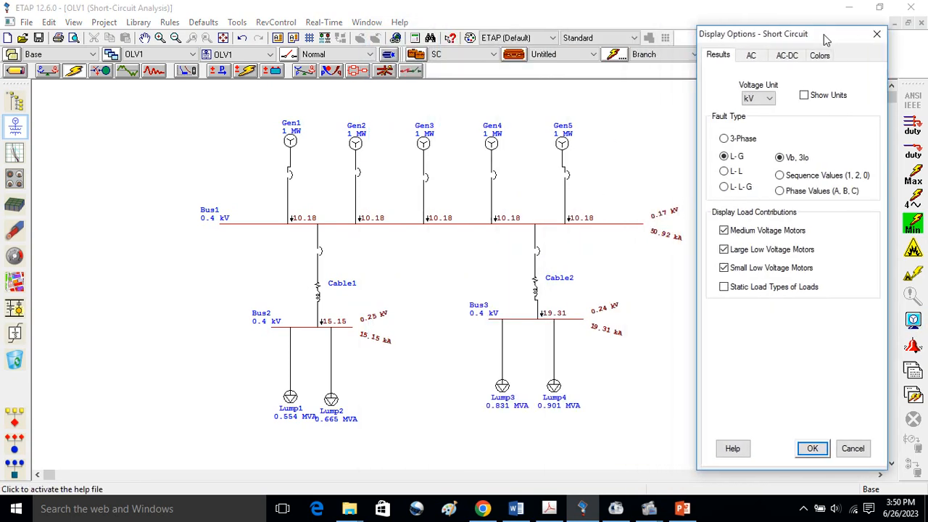
click(723, 139)
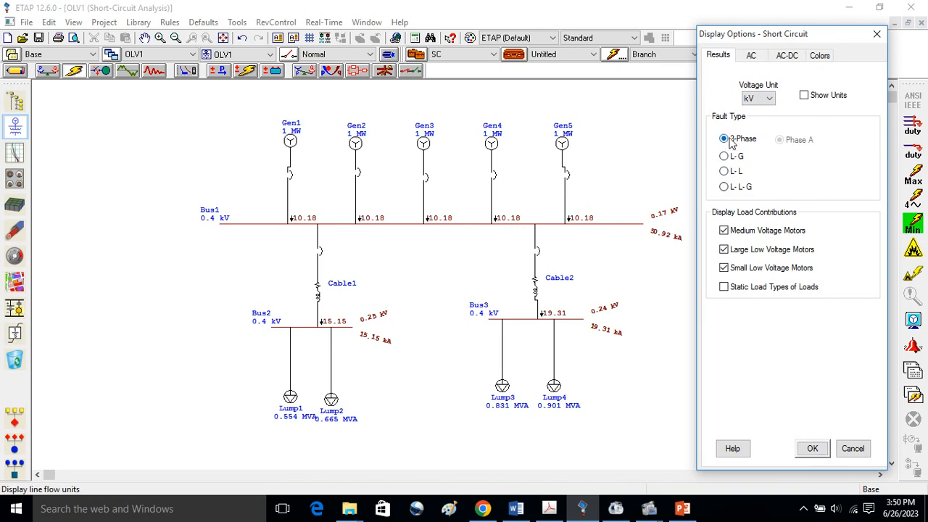
click(813, 448)
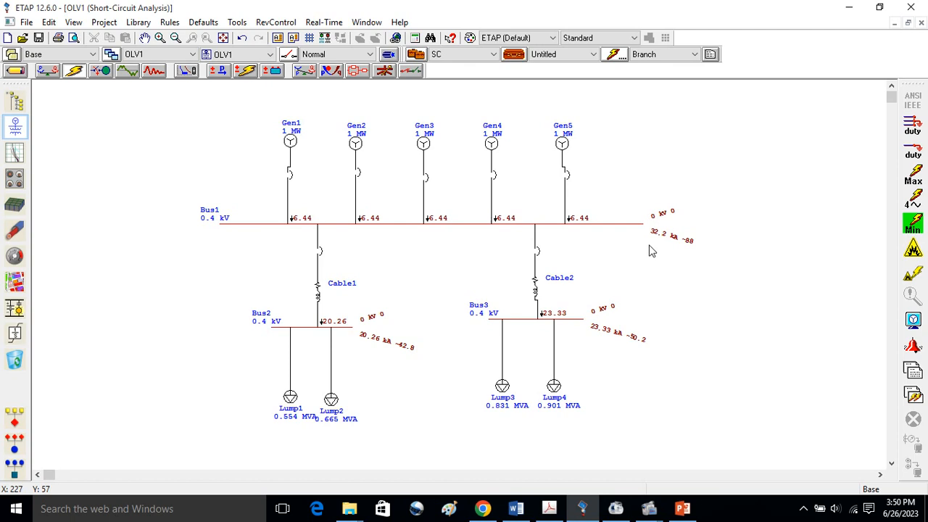
- Go through the L-G, L-L and L-L-G fault types in the short-circuit display options and keep 3-Phase
click(914, 319)
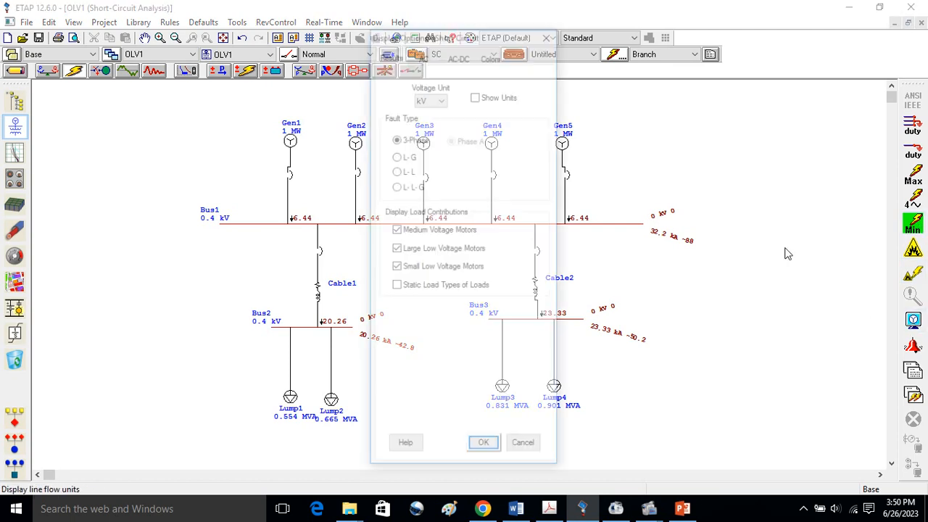
click(397, 156)
click(396, 171)
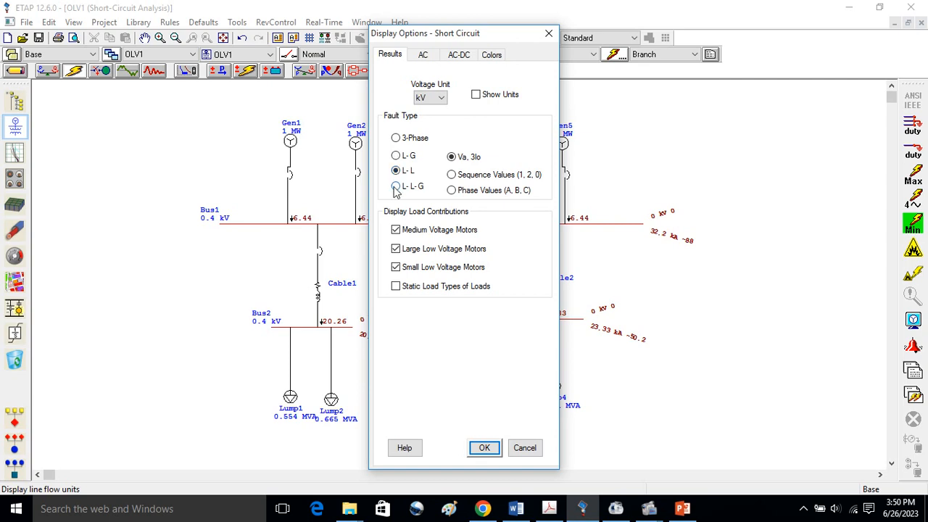
click(395, 187)
click(396, 138)
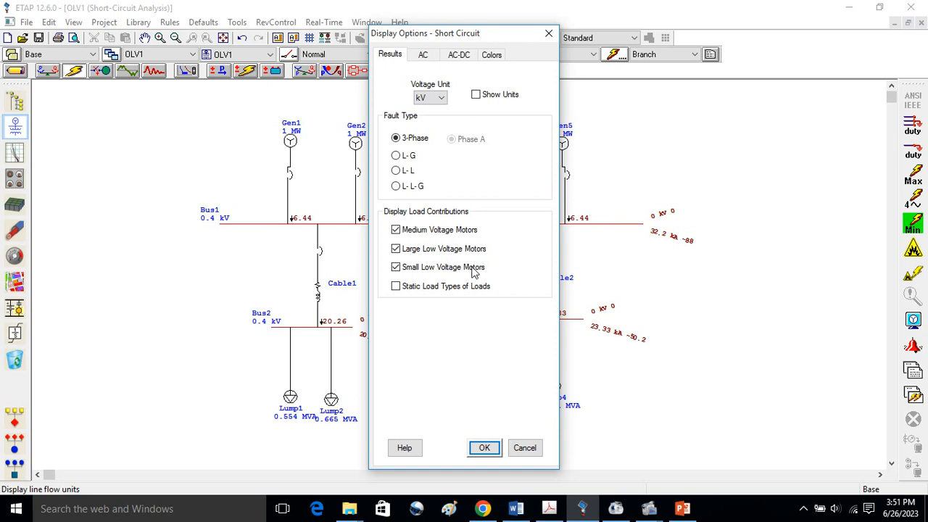
click(495, 449)
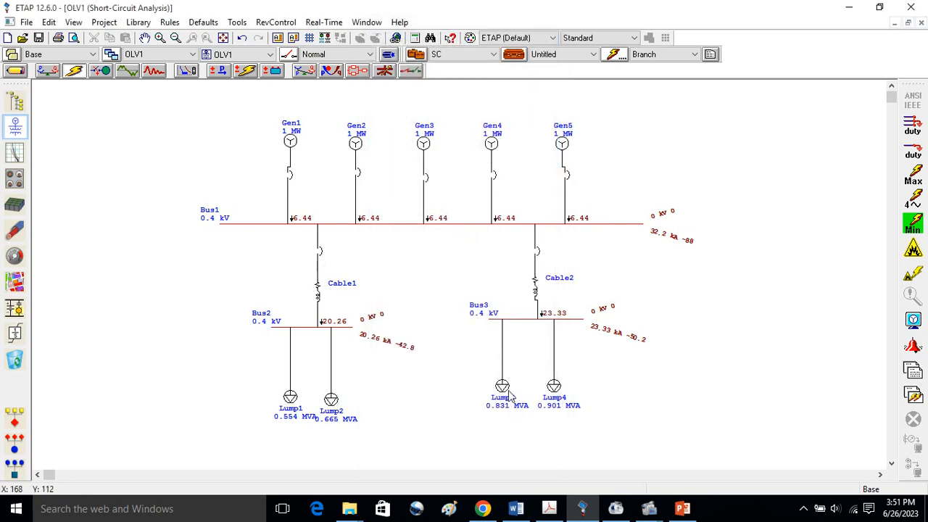